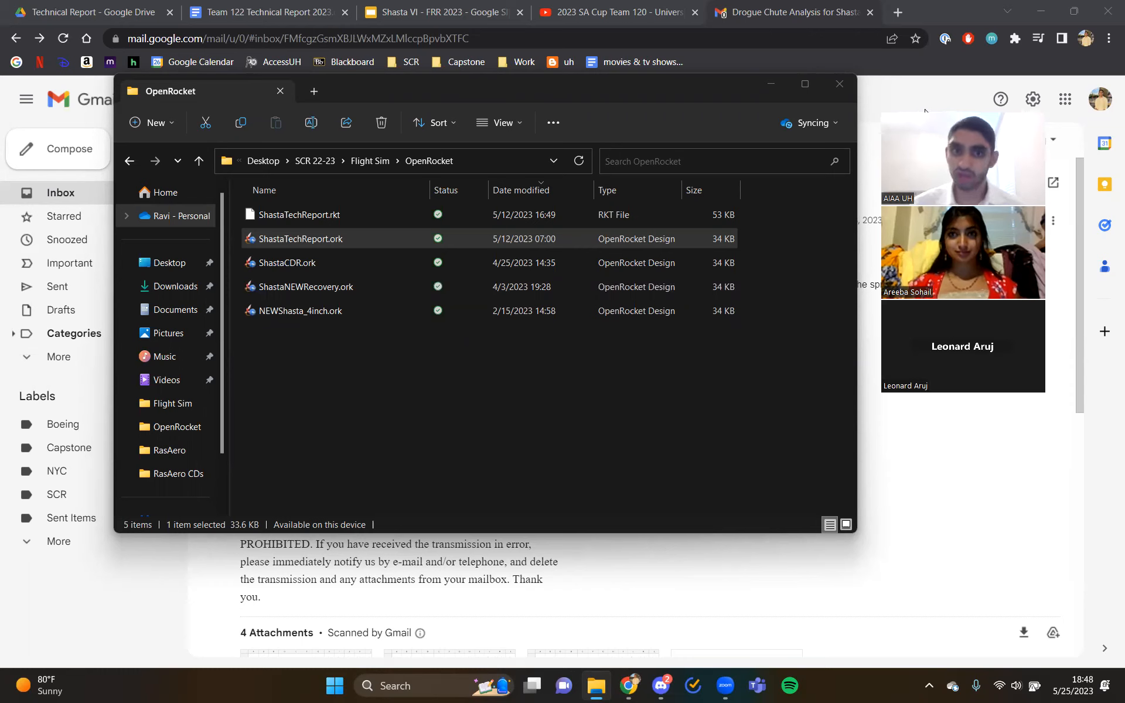
- Open the ShastaTechReport.ork rocket design from the OpenRocket folder
click(478, 391)
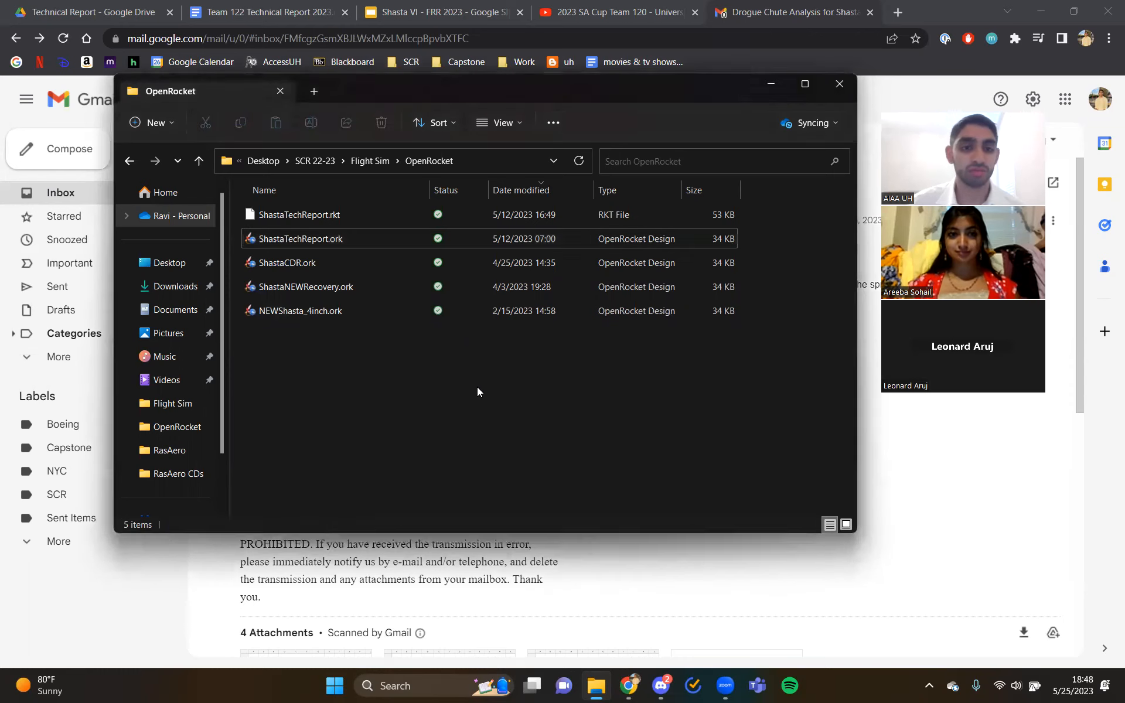
double_click(402, 235)
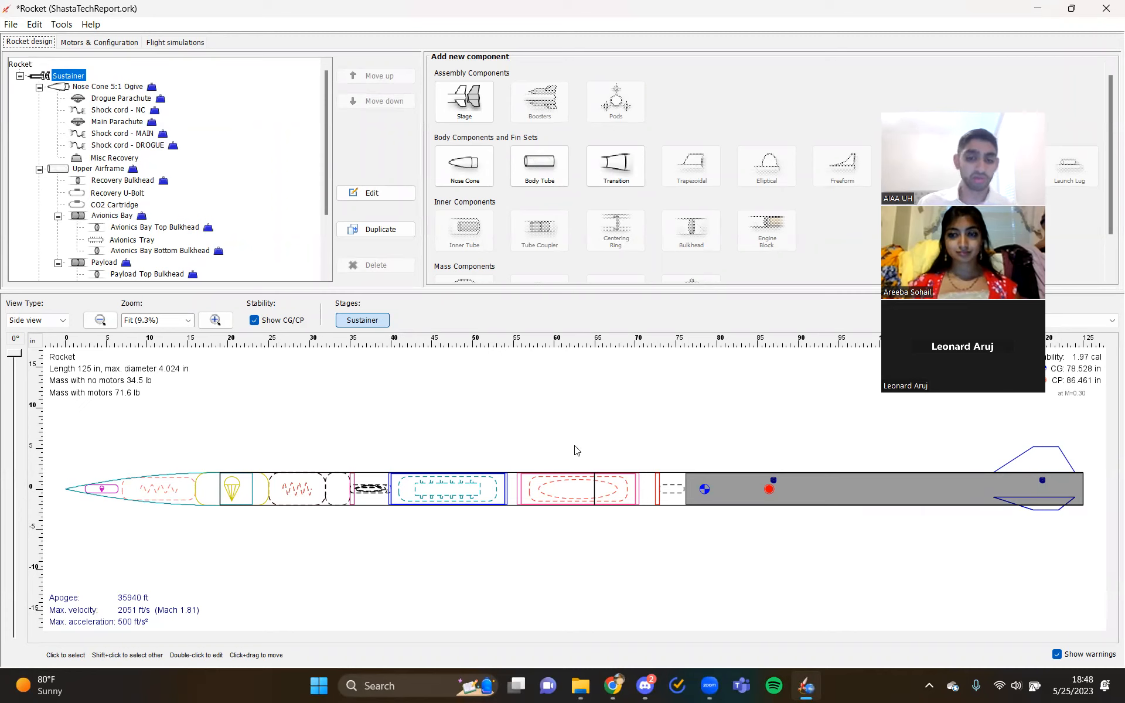
- Examine the recovery components in the rocket design, including the main and drogue parachutes, shock cord, misc recovery and CO2 cartridge
click(289, 498)
click(260, 495)
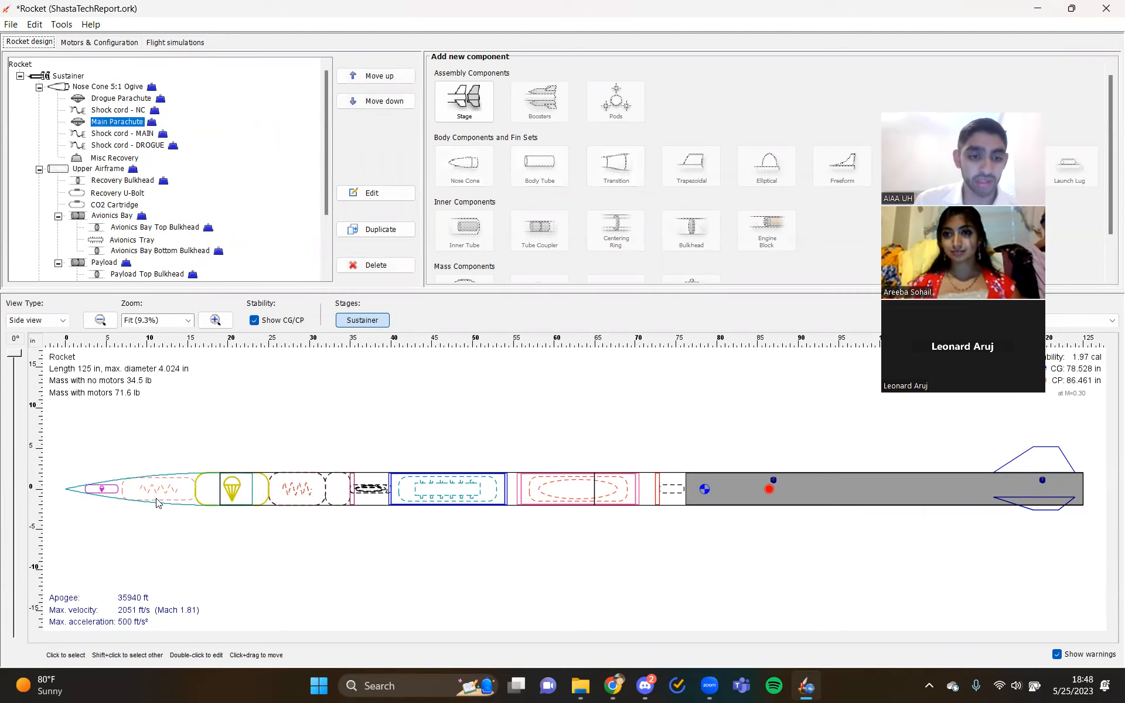
click(158, 498)
click(110, 493)
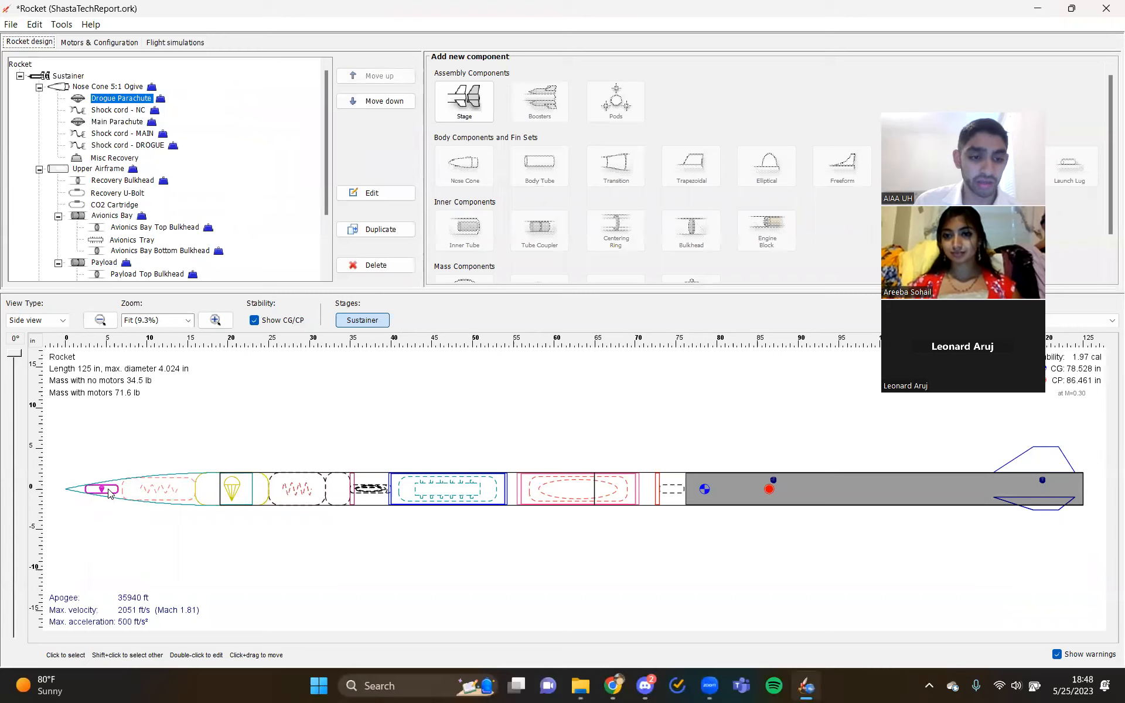
click(135, 111)
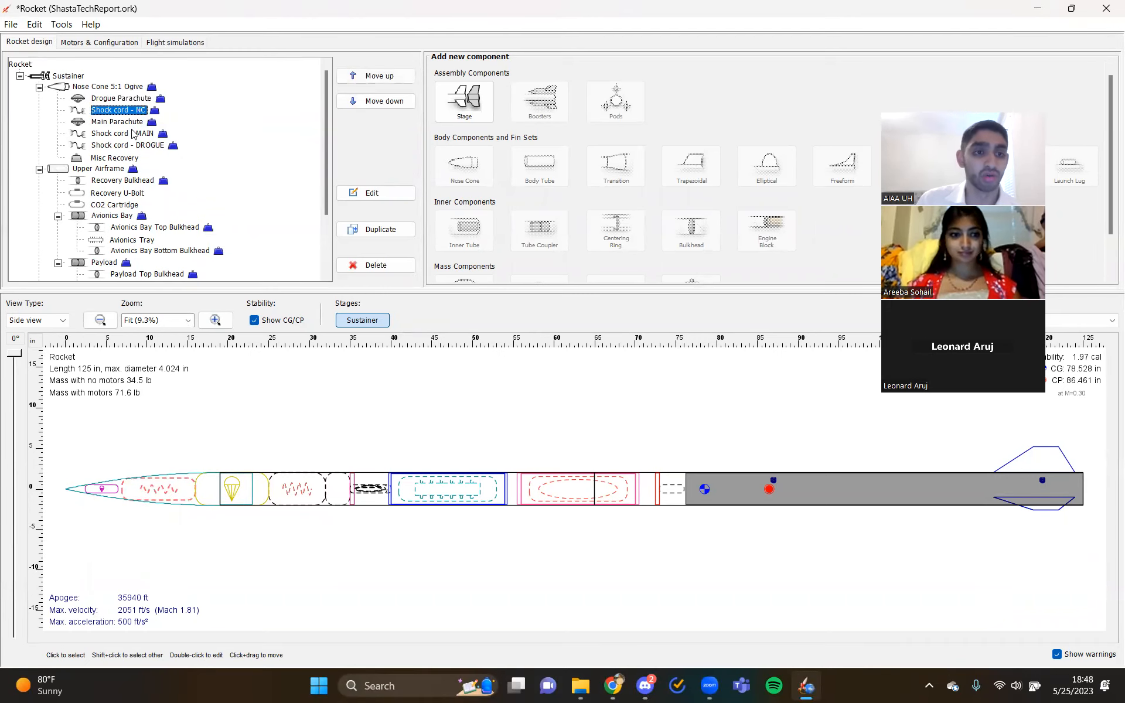
click(116, 159)
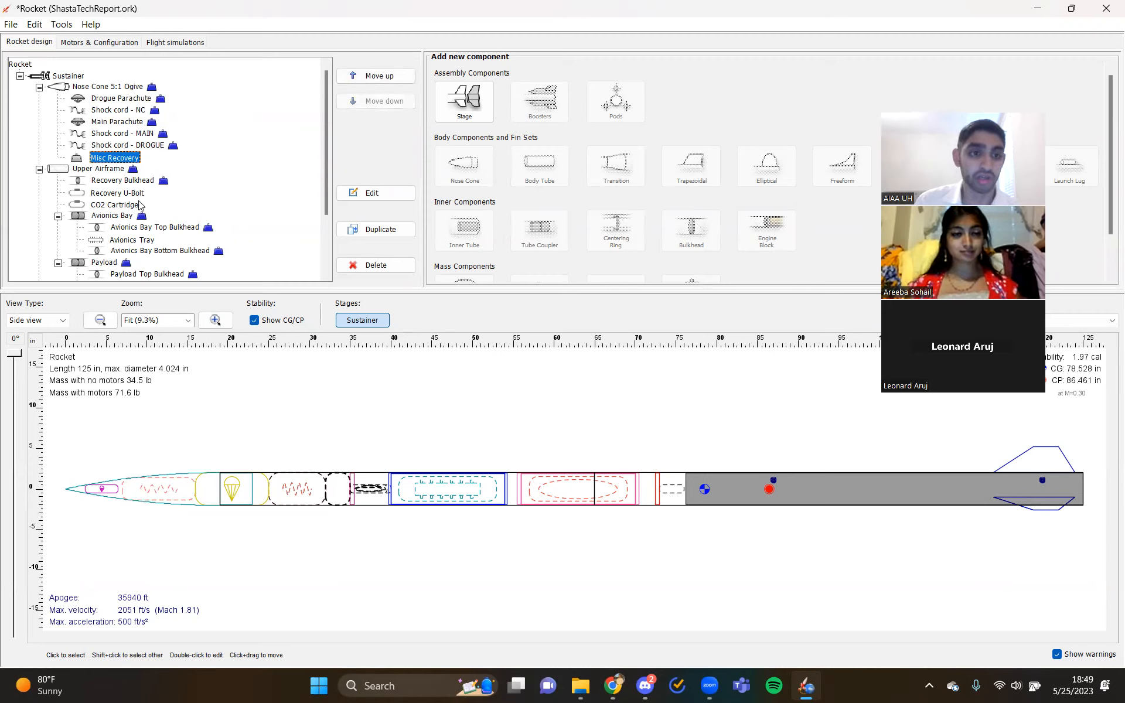
click(115, 205)
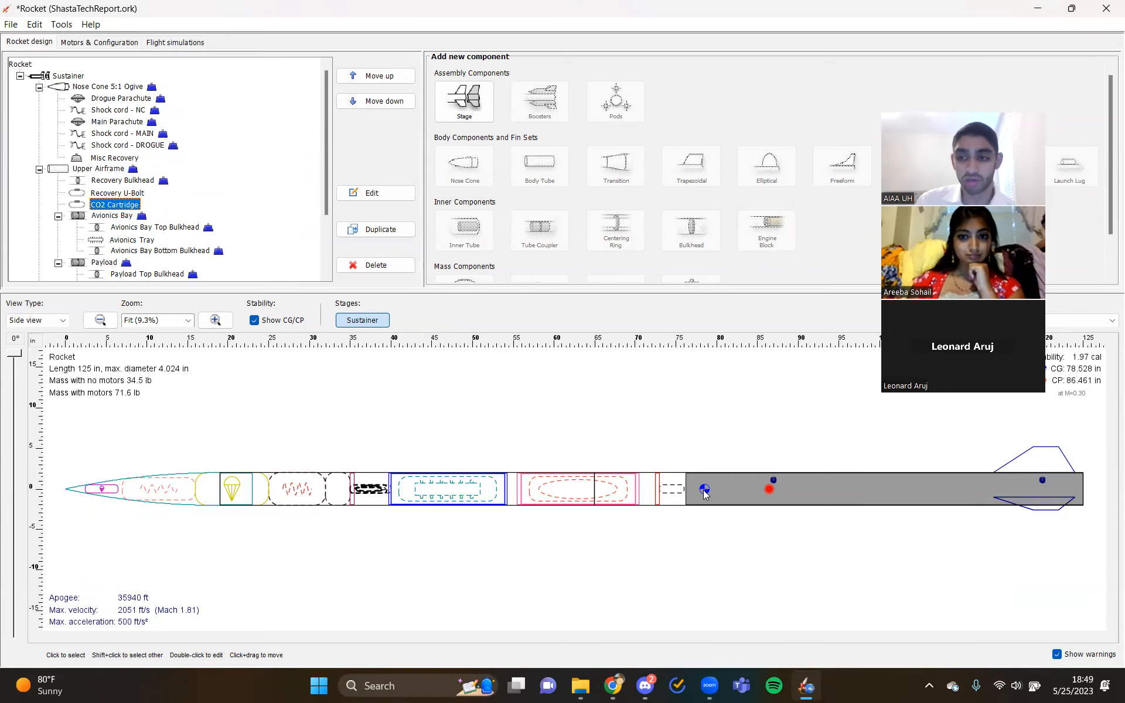
drag(979, 95, 820, 38)
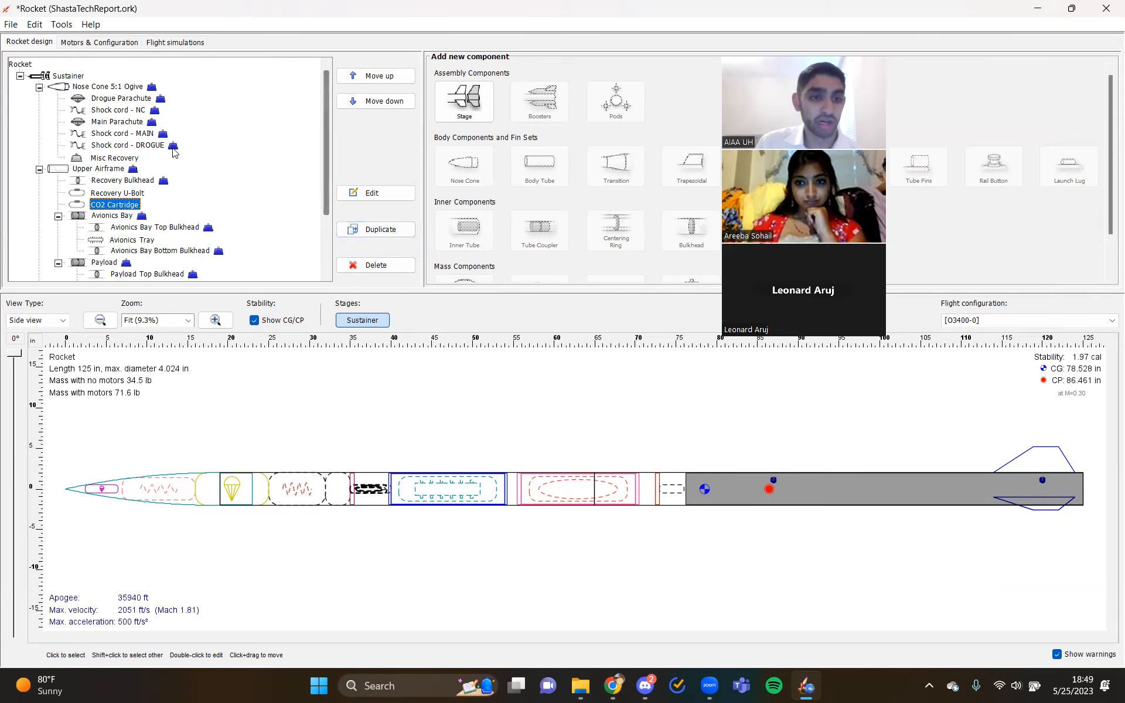
scroll(170, 164, down, 3)
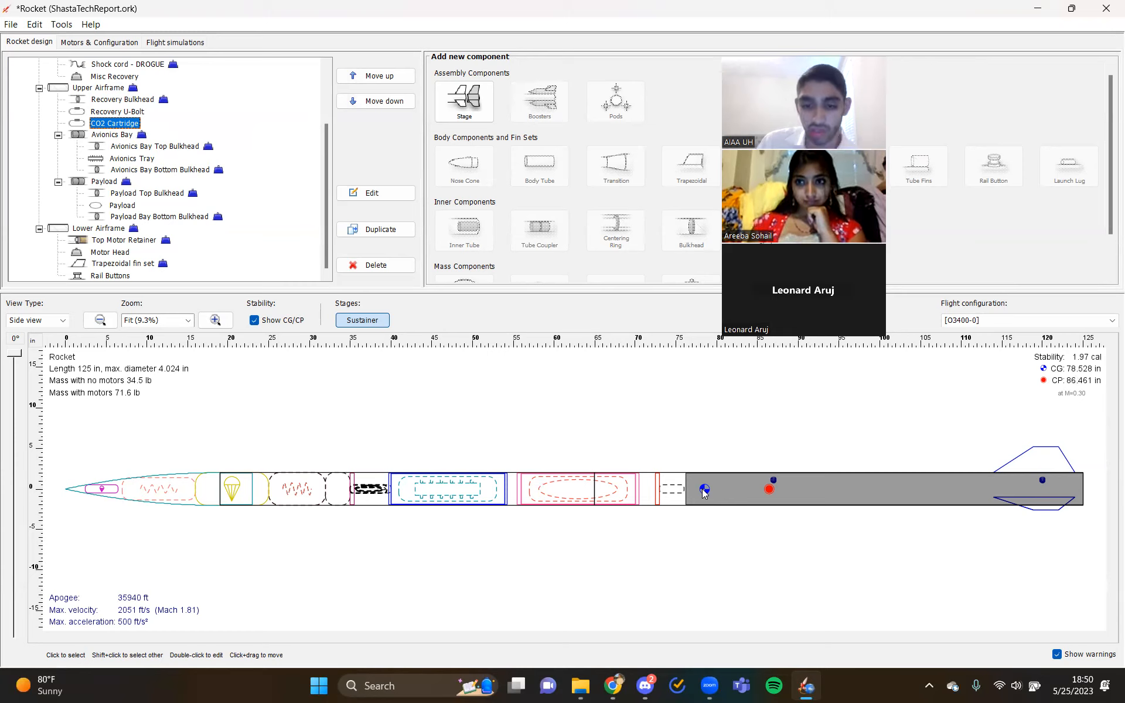
- Switch to File Explorer to check for ShastaTechReport.rkt in the OpenRocket folder, then return to the rocket design
mouse_move(581, 688)
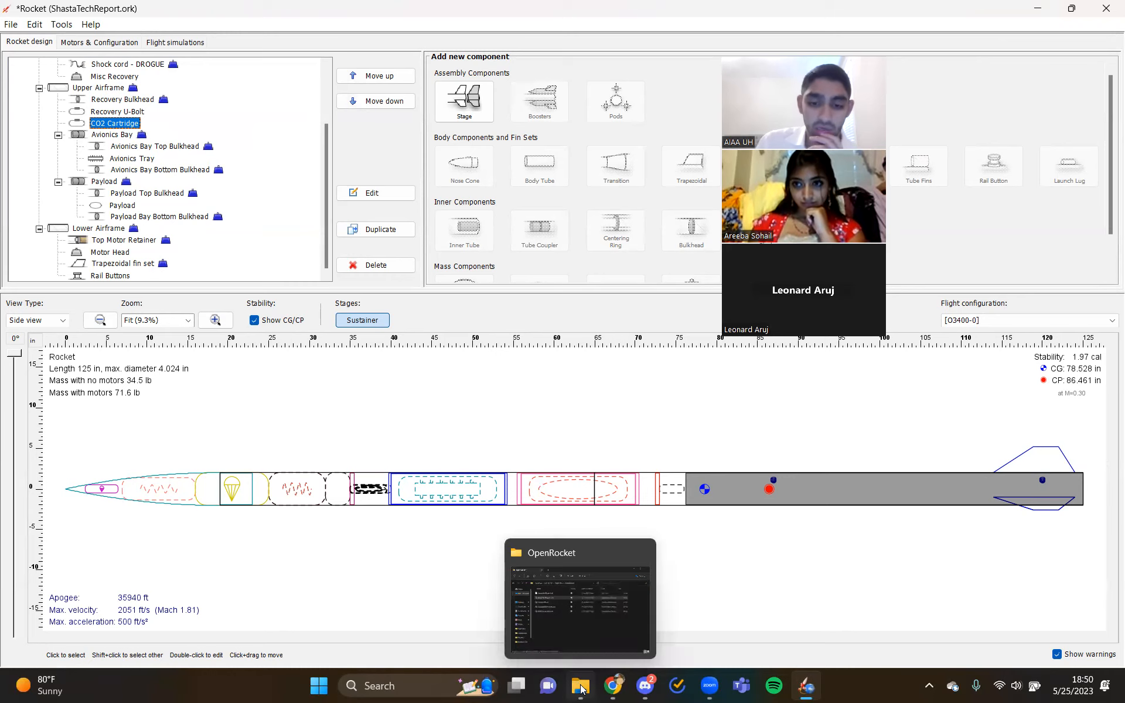
click(581, 687)
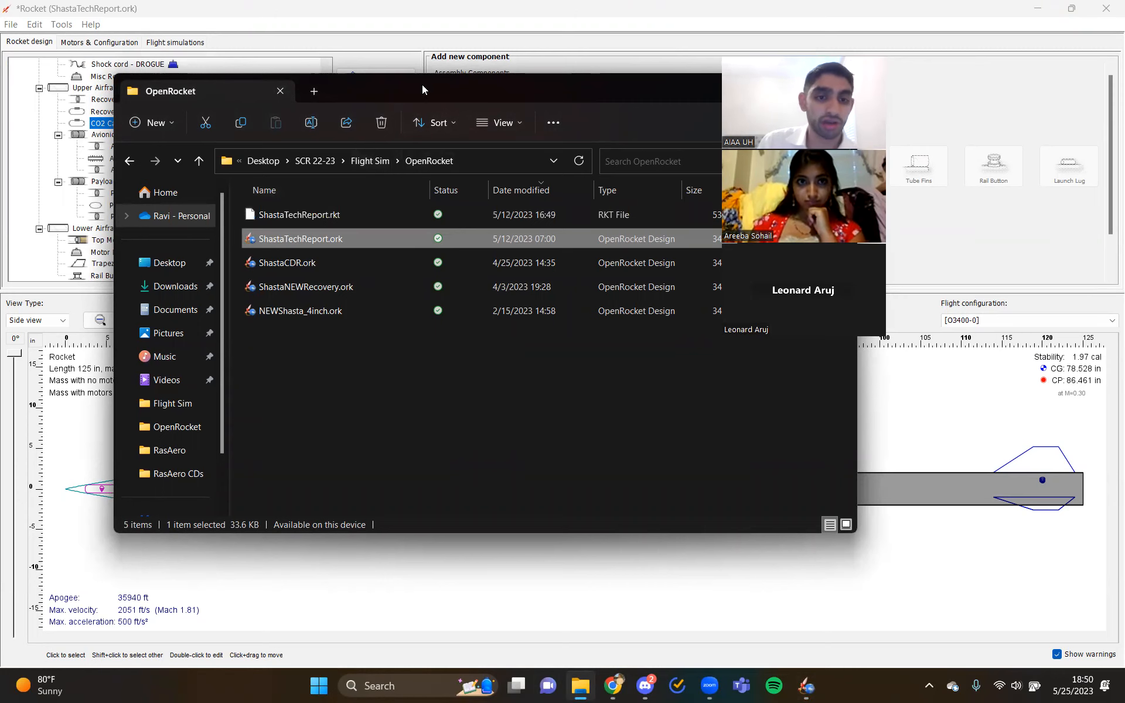
drag(422, 84, 396, 79)
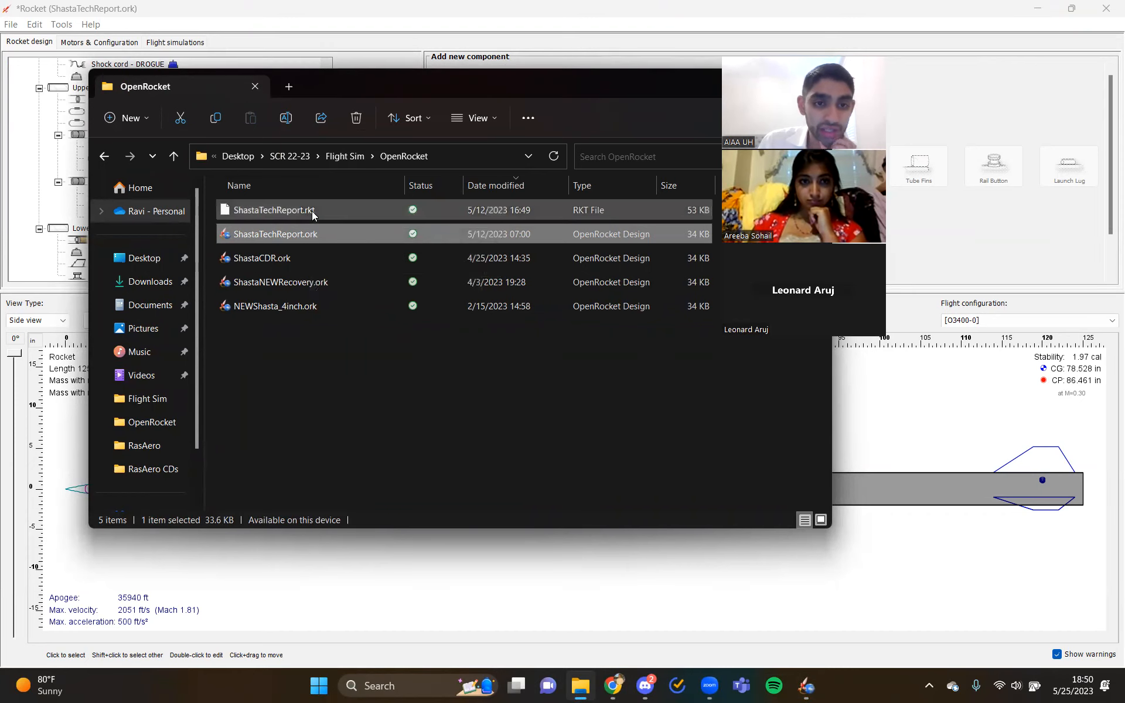
click(881, 427)
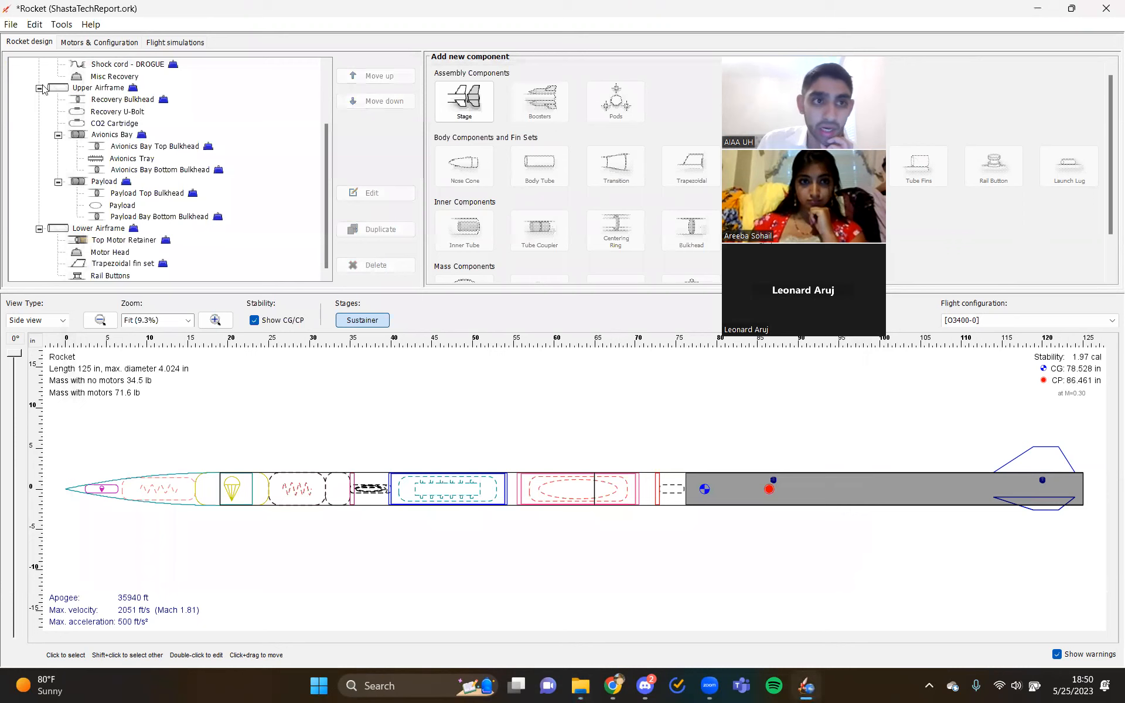
- Look up the RockSim export option for the rocket design and dismiss it
click(10, 25)
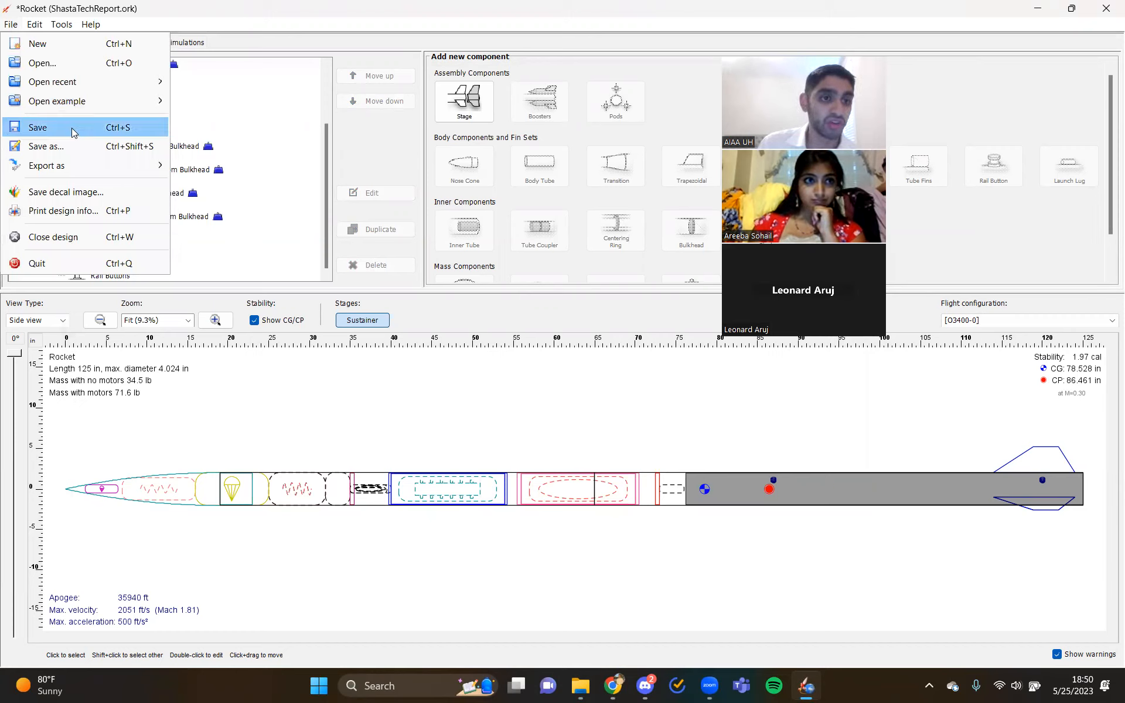
mouse_move(76, 170)
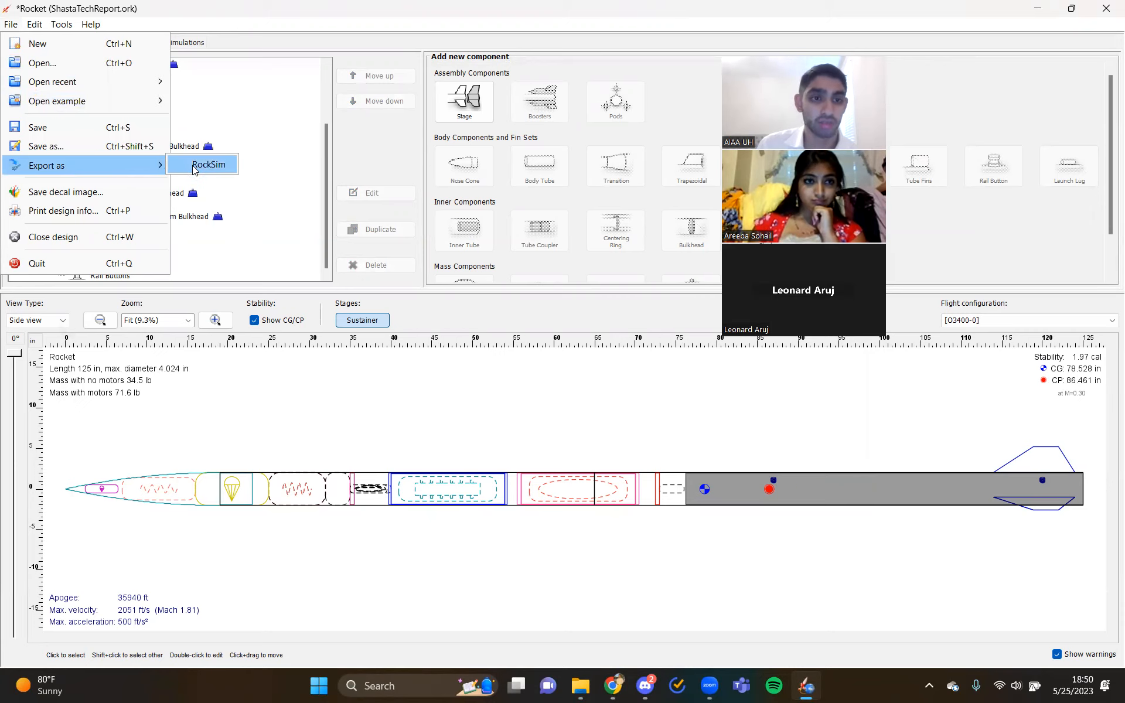
click(298, 394)
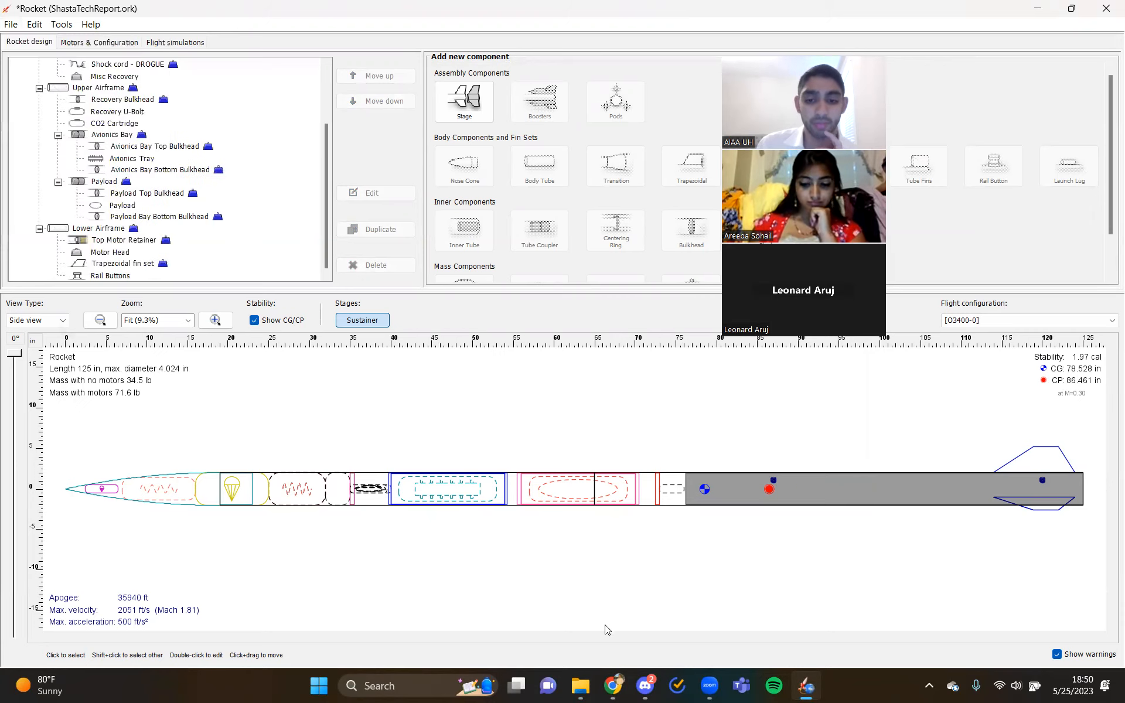
- Switch to File Explorer, go up to the Flight Sim folder and select its RasAero folder
click(591, 686)
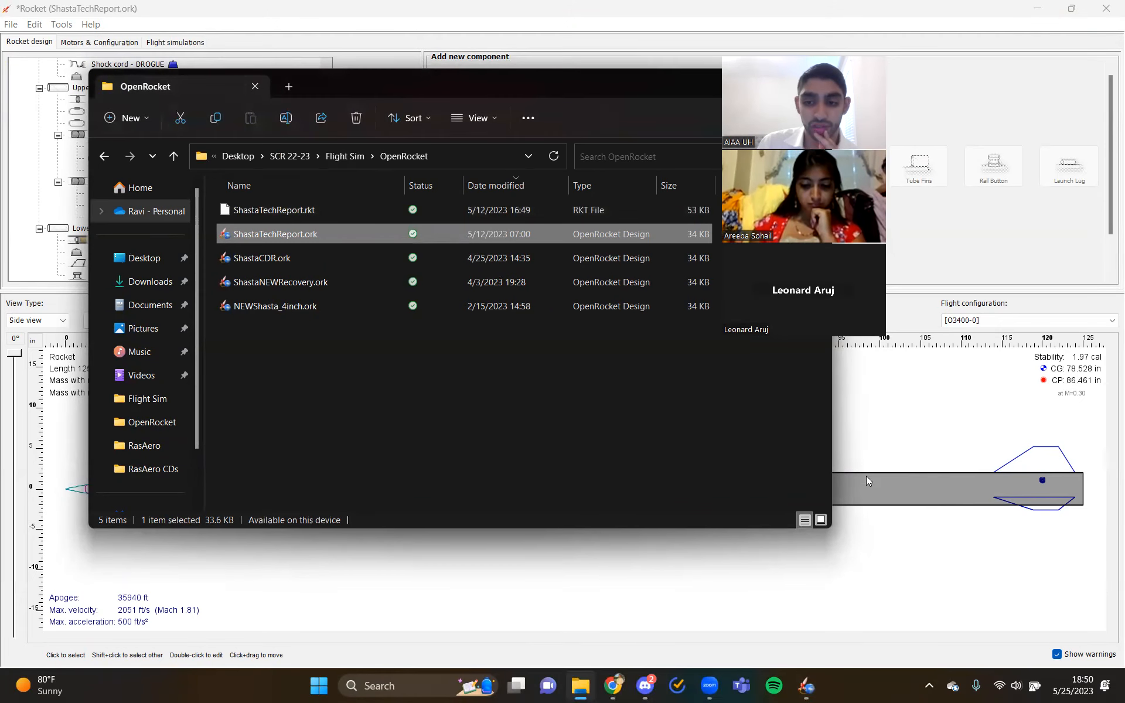
click(345, 157)
click(286, 284)
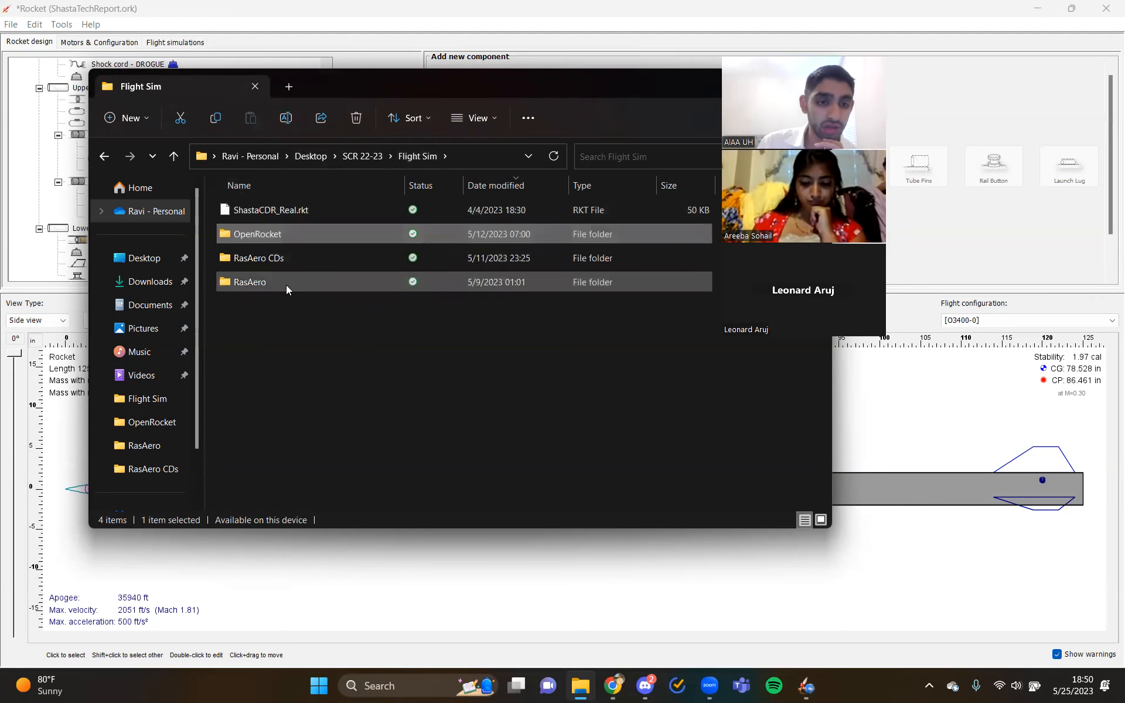
- Search the computer for RASAero II and launch it
click(401, 690)
text(ras)
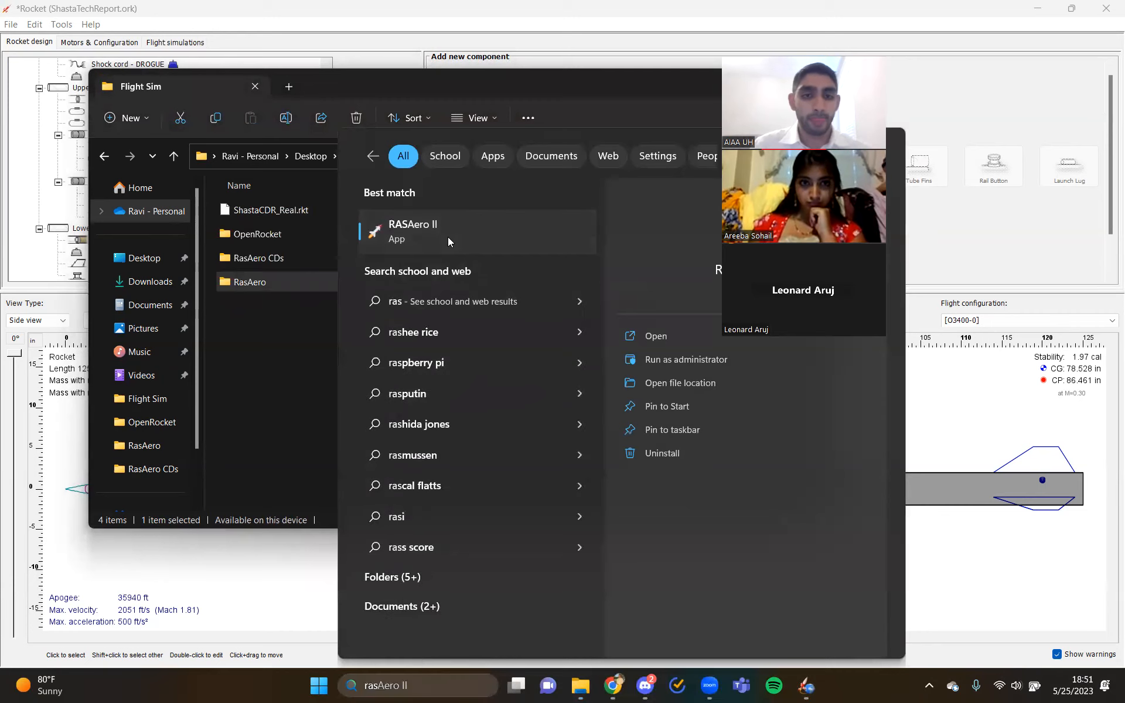
click(447, 237)
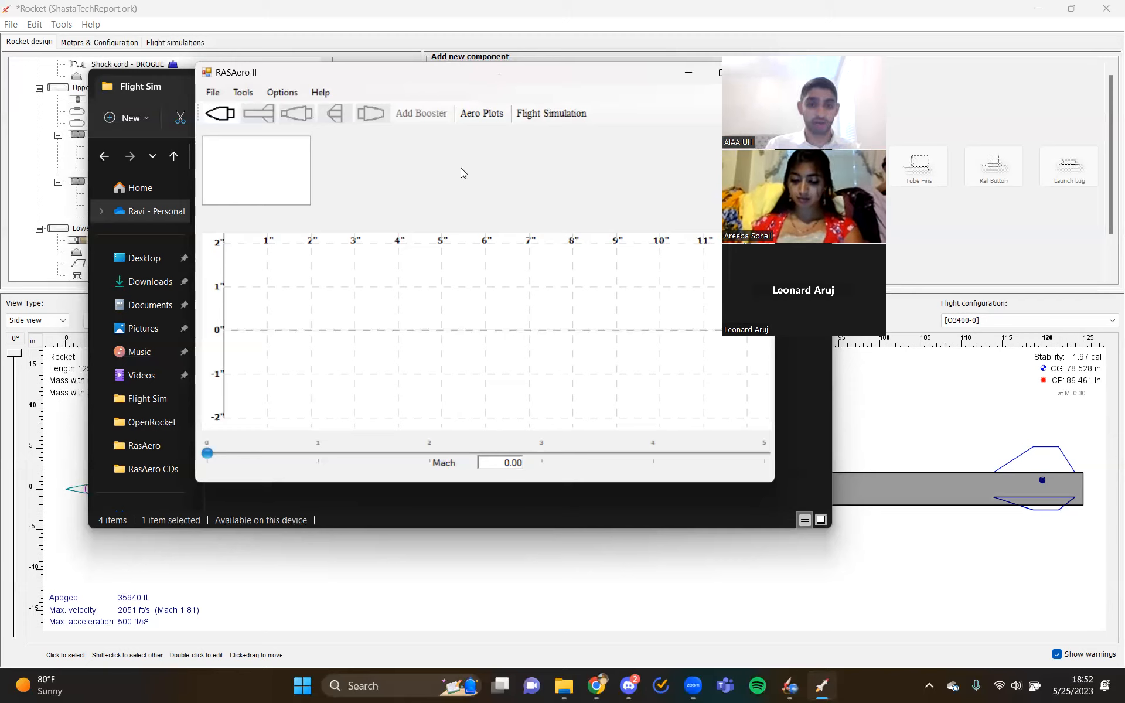
- Open ShastaTechReport.CDX1 from the RasAero folder inside Flight Sim
click(213, 94)
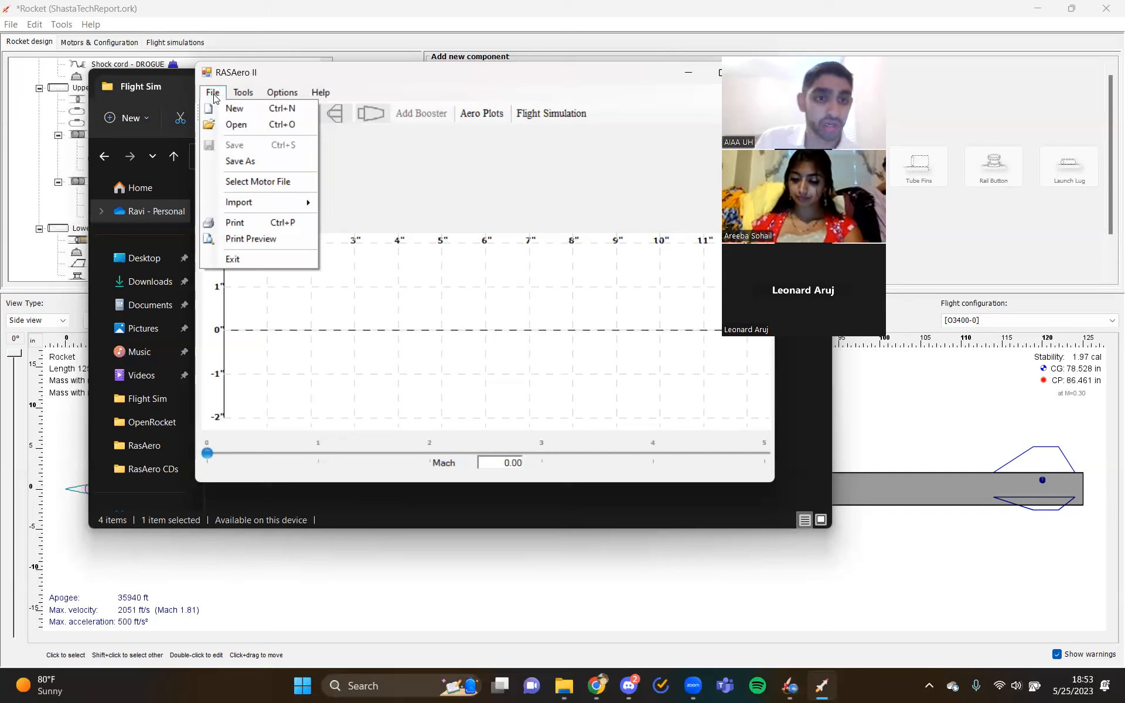
click(395, 154)
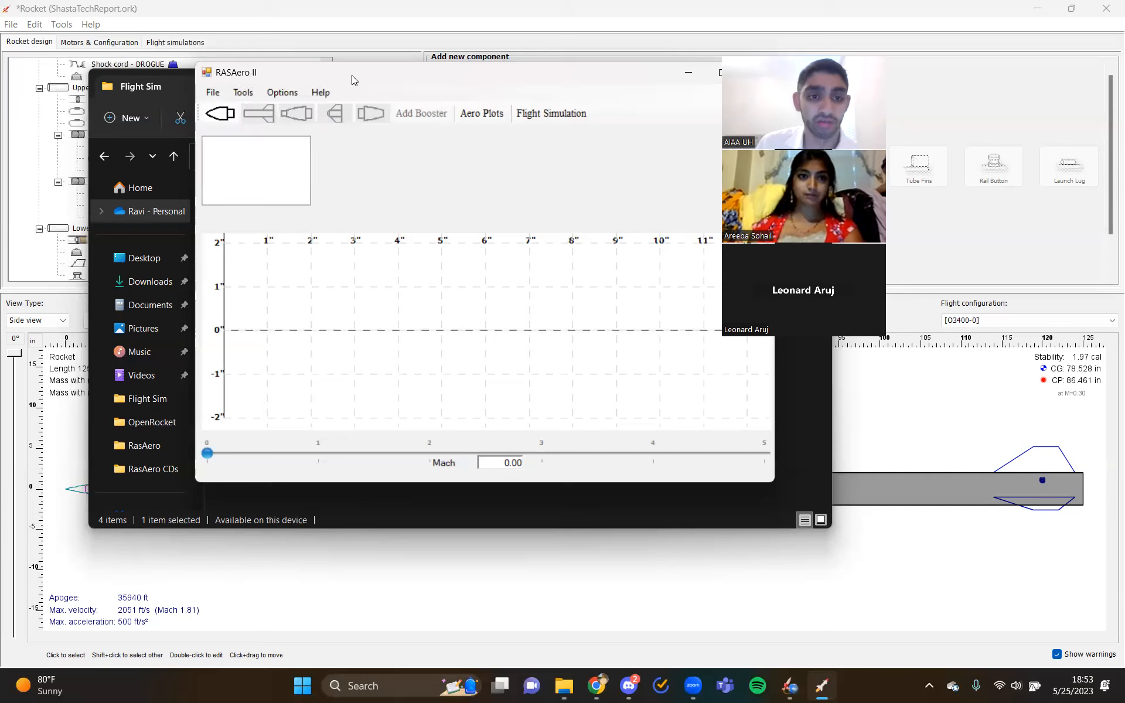
mouse_move(351, 75)
mouse_down()
mouse_move(506, 74)
mouse_move(348, 74)
mouse_up()
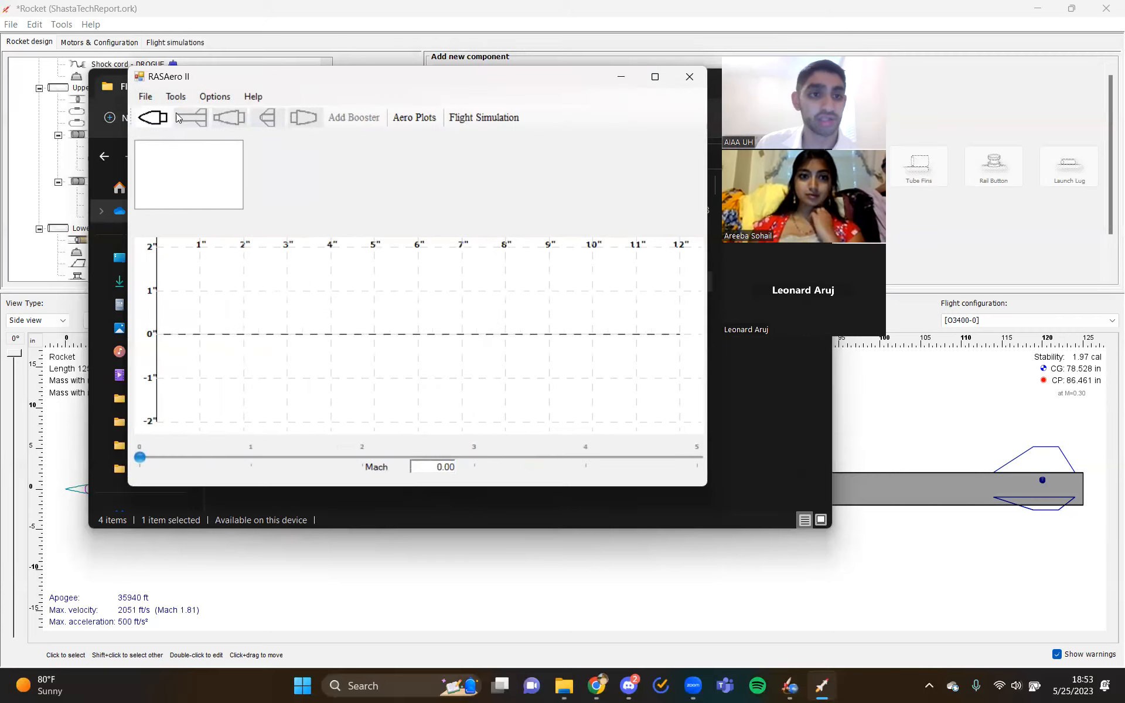
click(145, 96)
click(167, 126)
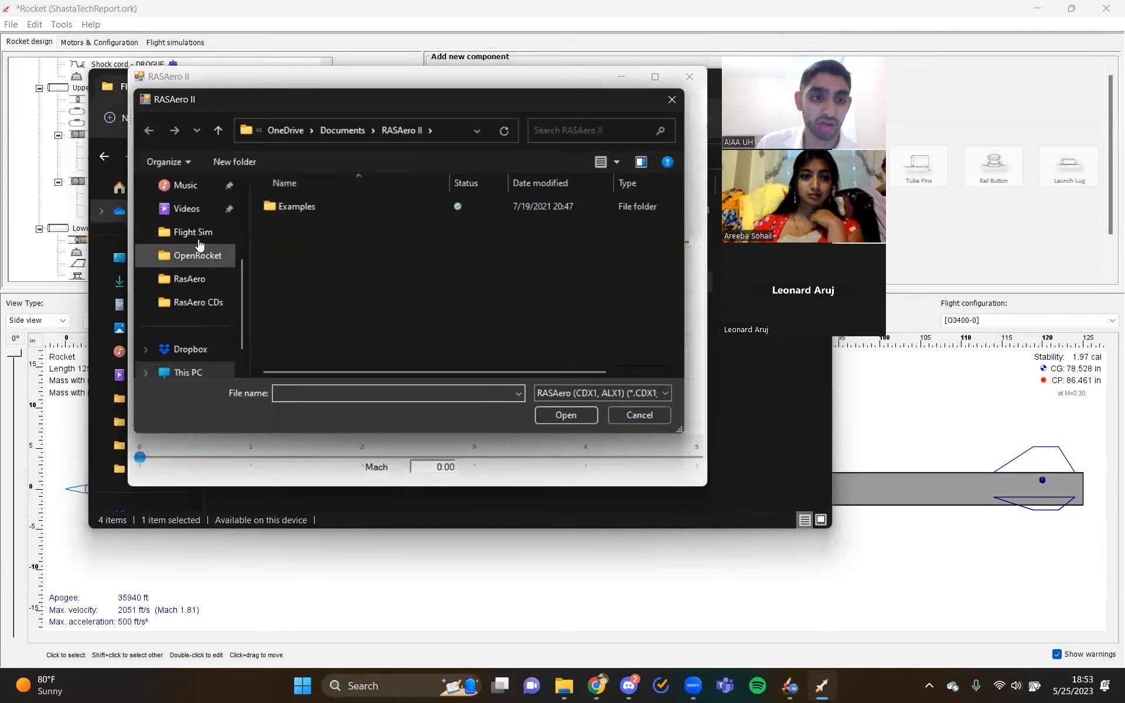
click(199, 232)
double_click(316, 229)
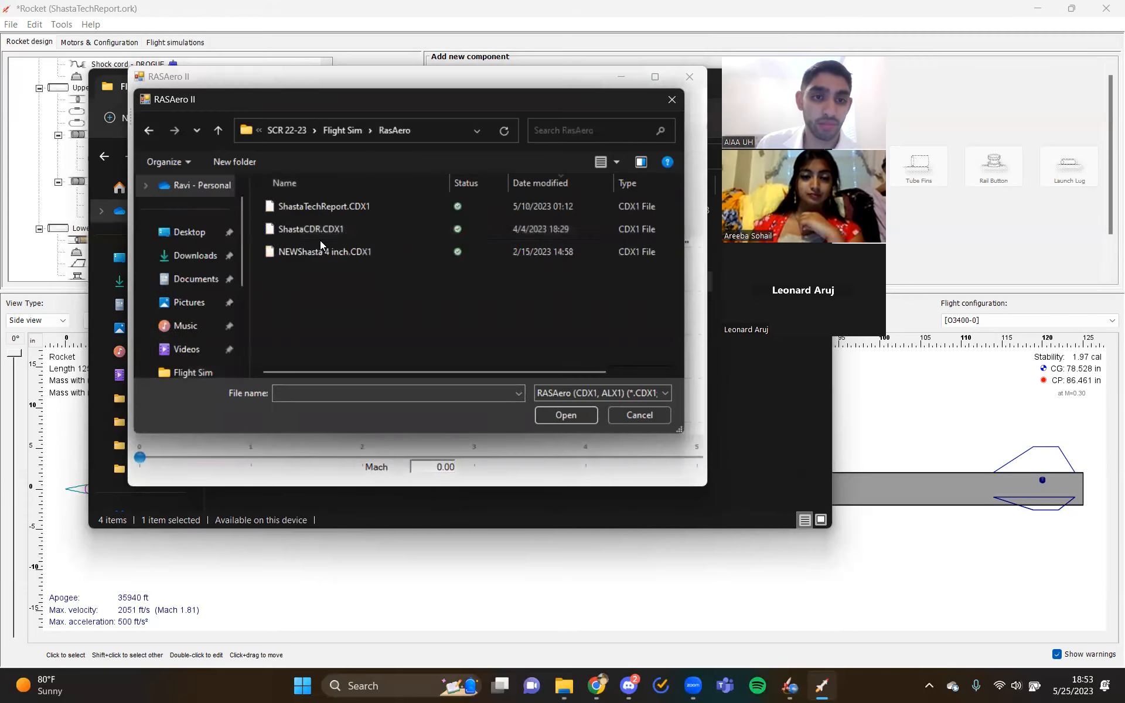
click(395, 209)
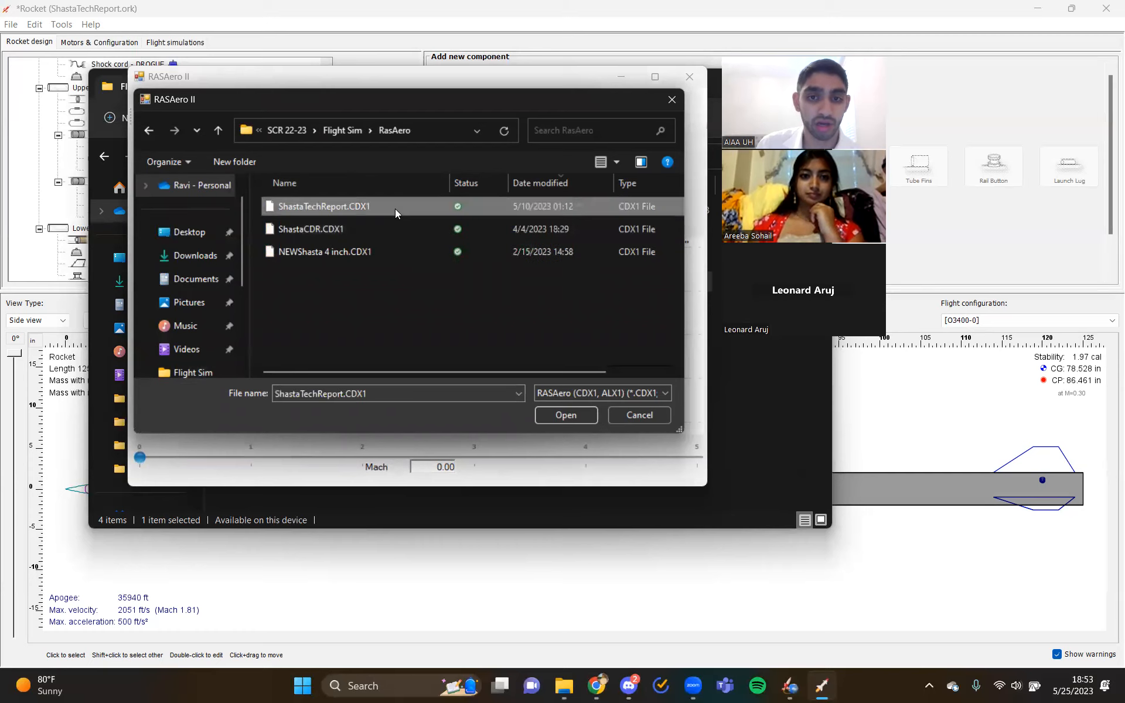
click(551, 415)
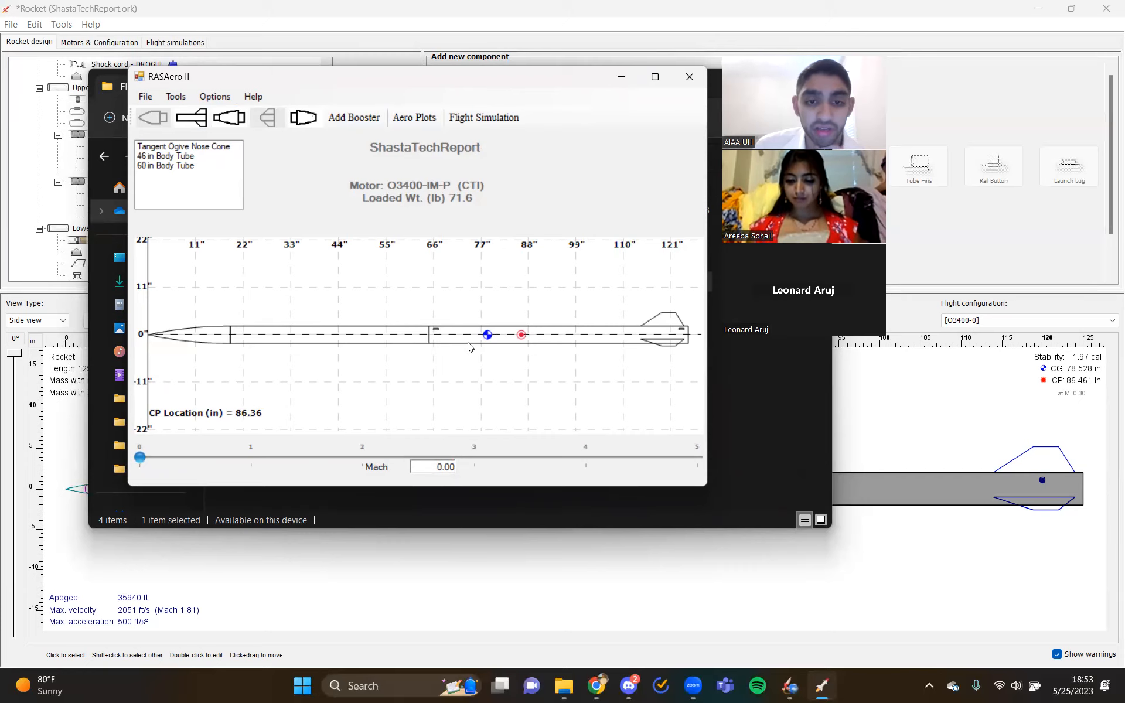
- Review the flight simulation results and the flight data entry for the O3400-IM-P (CTI) motor, closing both without changes
click(471, 124)
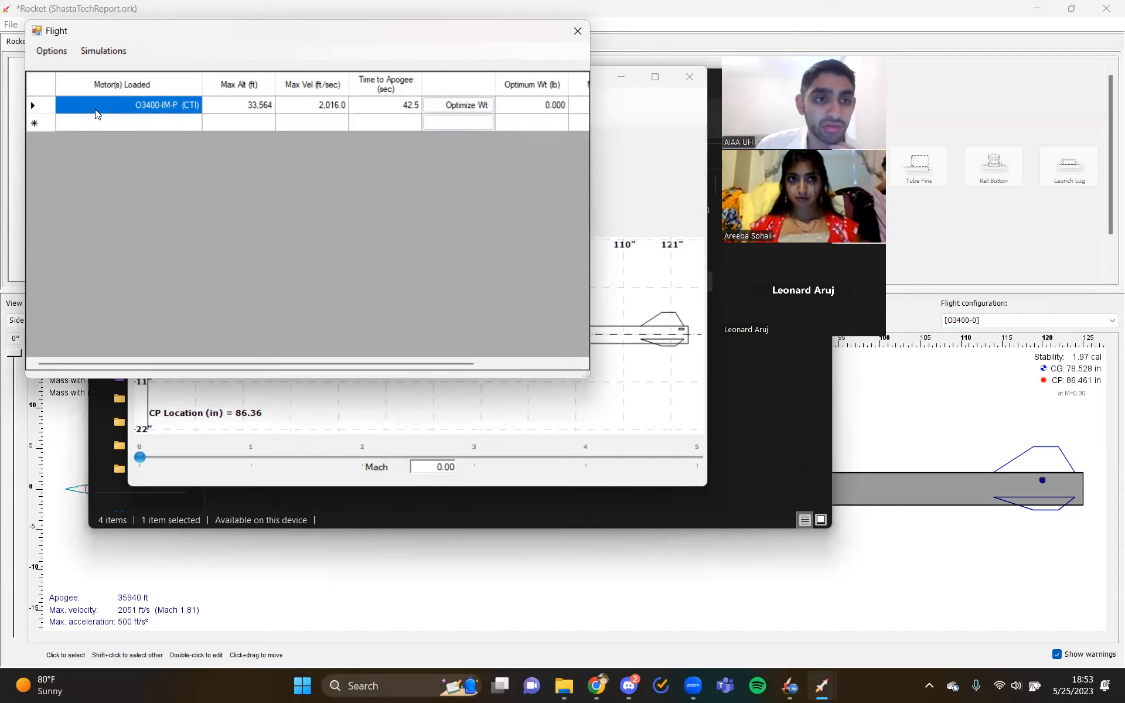
double_click(174, 110)
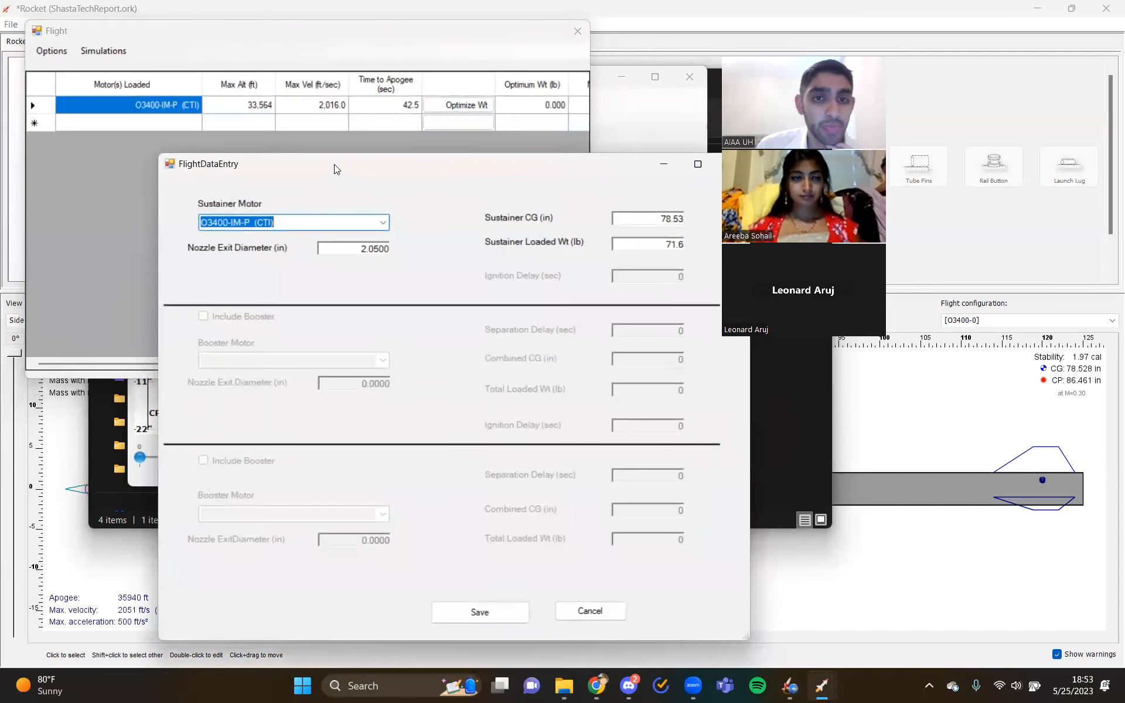
drag(334, 165, 246, 121)
click(658, 123)
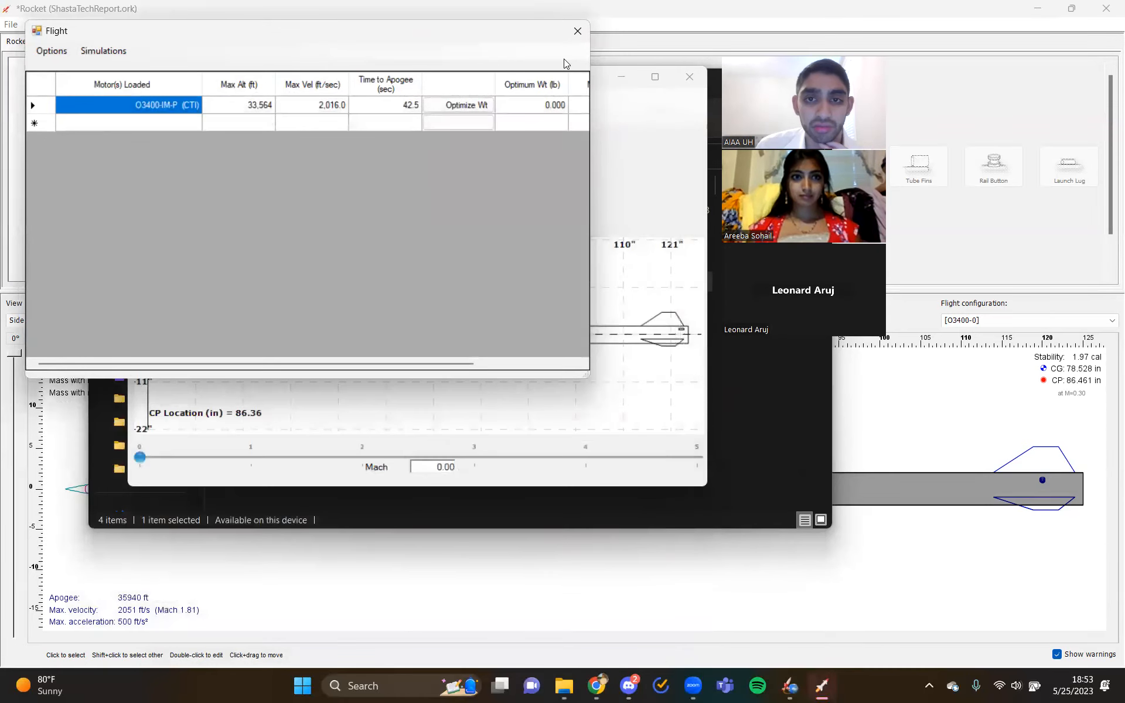
click(577, 31)
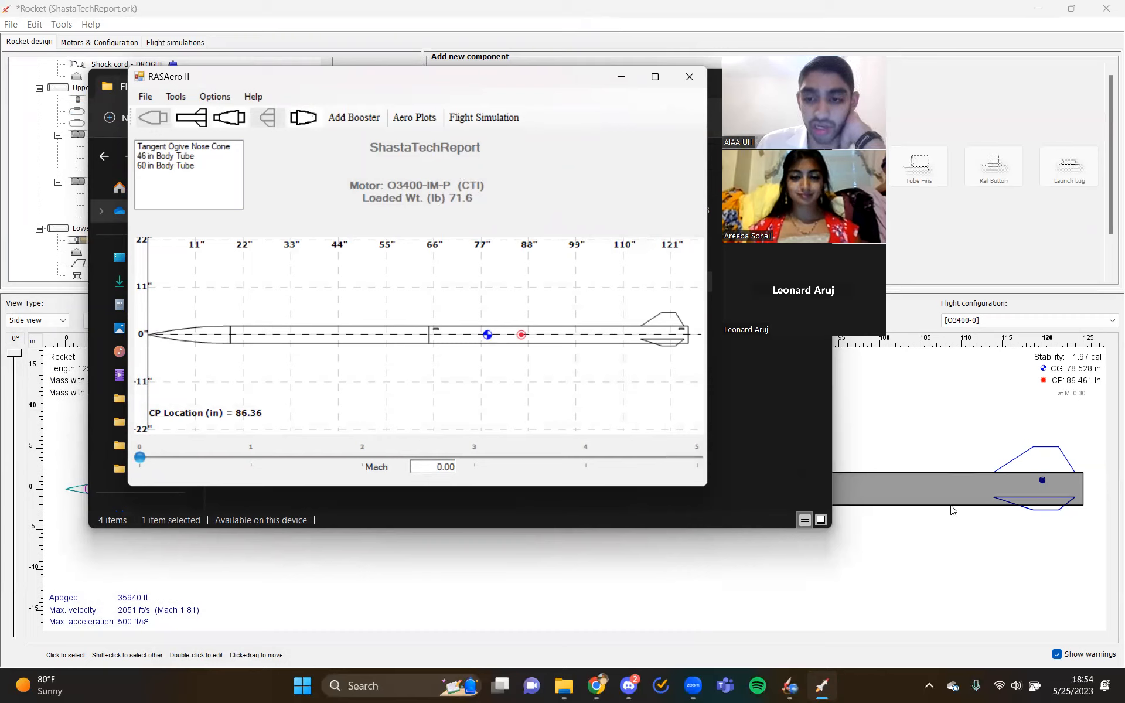
- Open the flight data entry for the O3400-IM-P (CTI) simulation and browse the available sustainer motors, keeping the current one
click(485, 114)
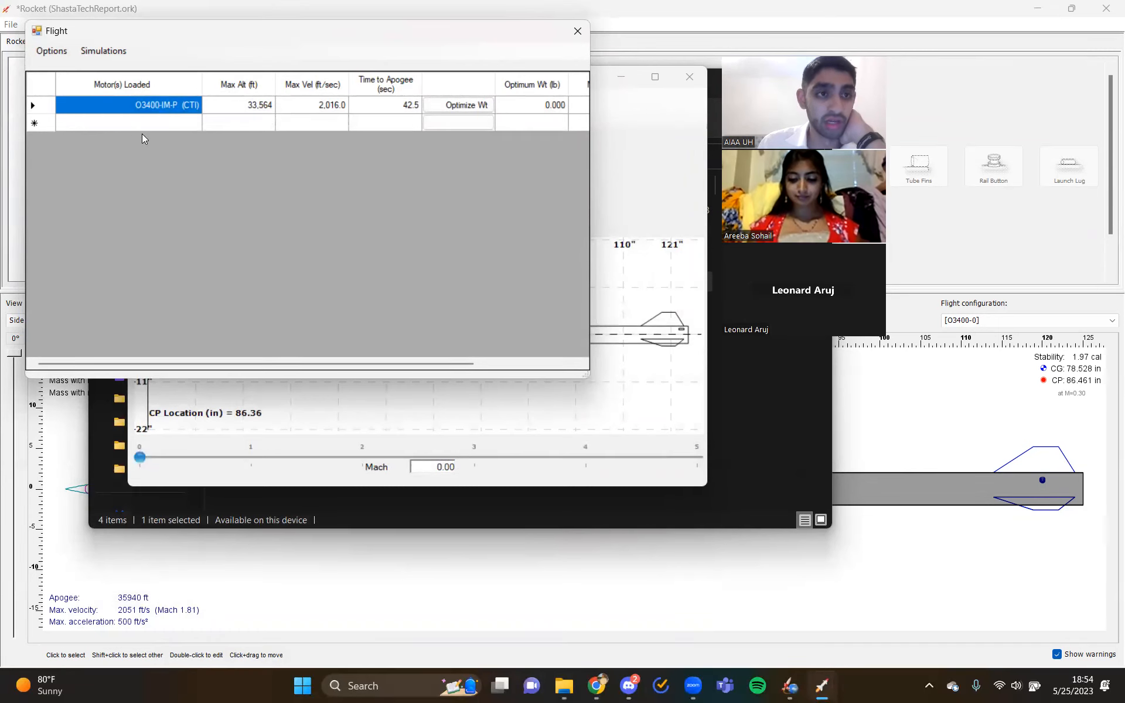
double_click(169, 105)
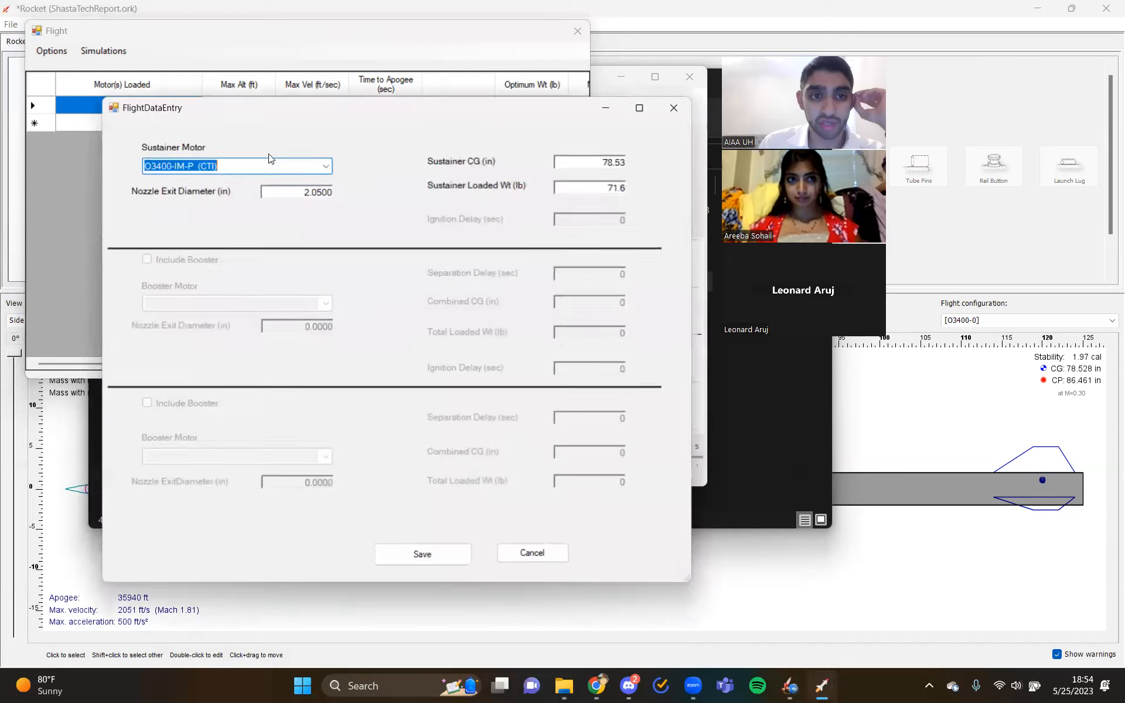
click(326, 165)
scroll(271, 404, up, 15)
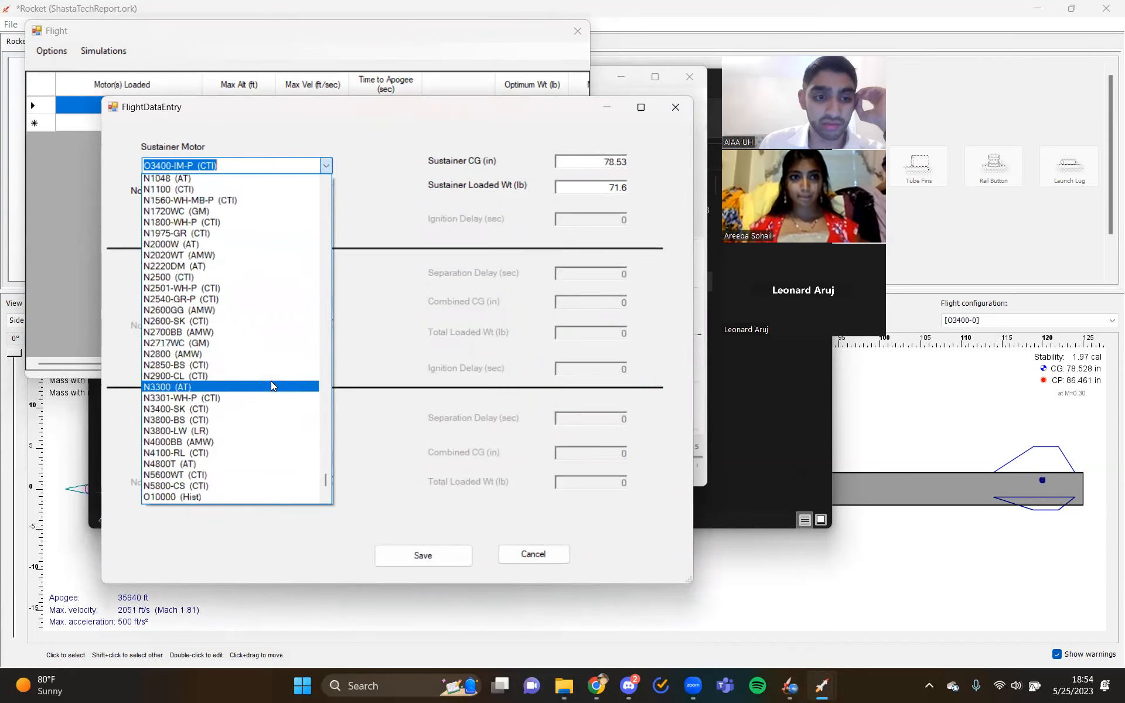
scroll(252, 333, up, 5)
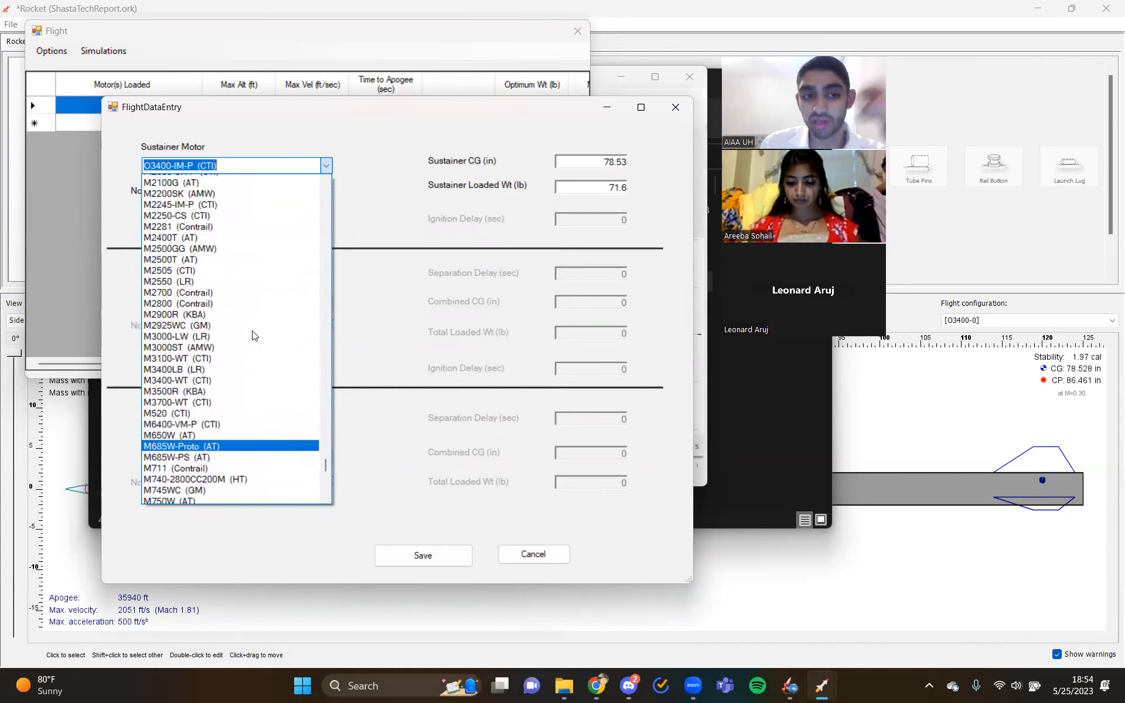
click(382, 187)
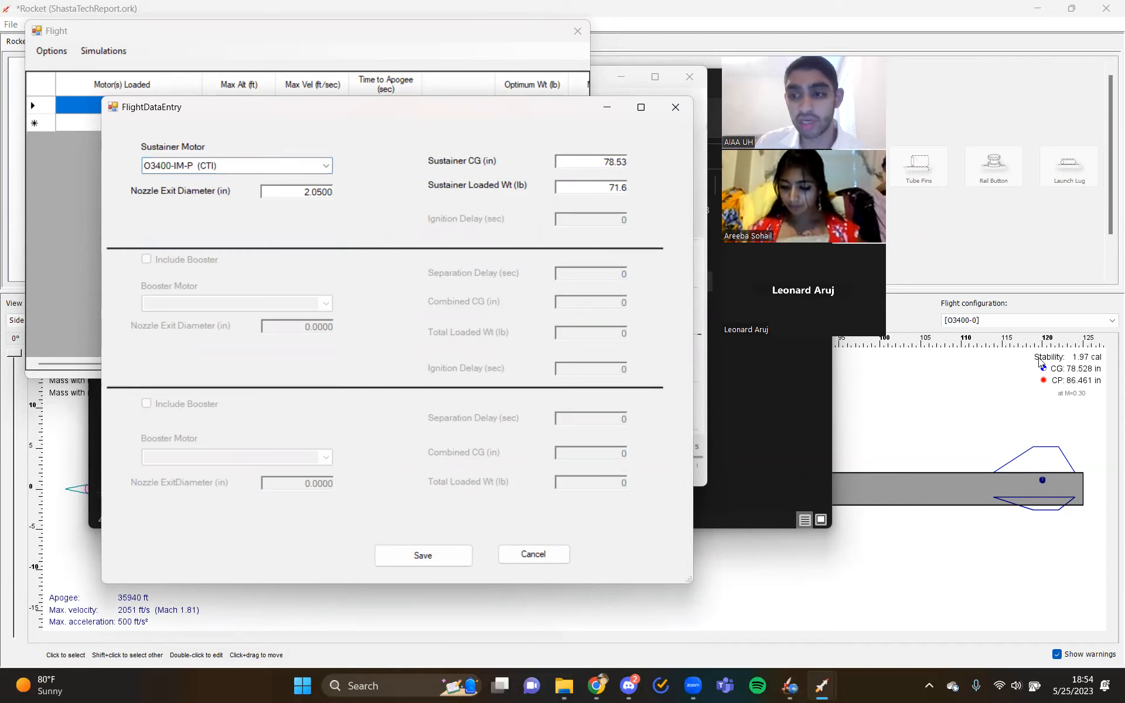
- Check the sustainer CG and loaded weight against the OpenRocket design, switching to it and back to the flight data entry
click(624, 167)
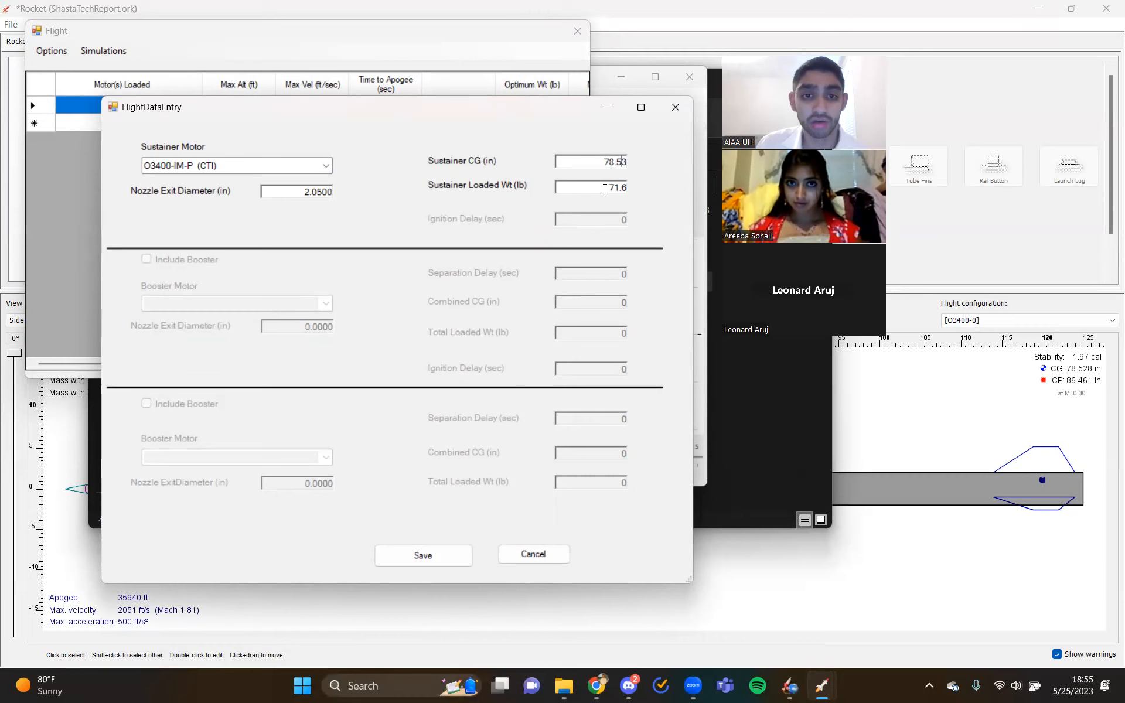
click(56, 424)
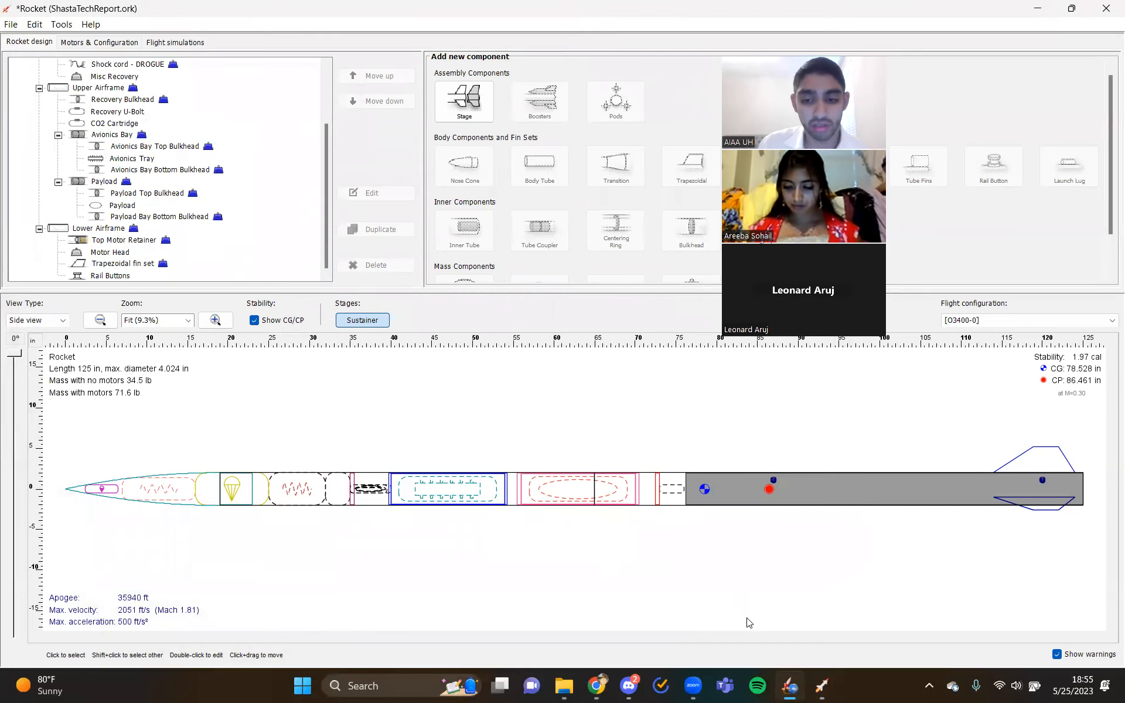
mouse_move(822, 687)
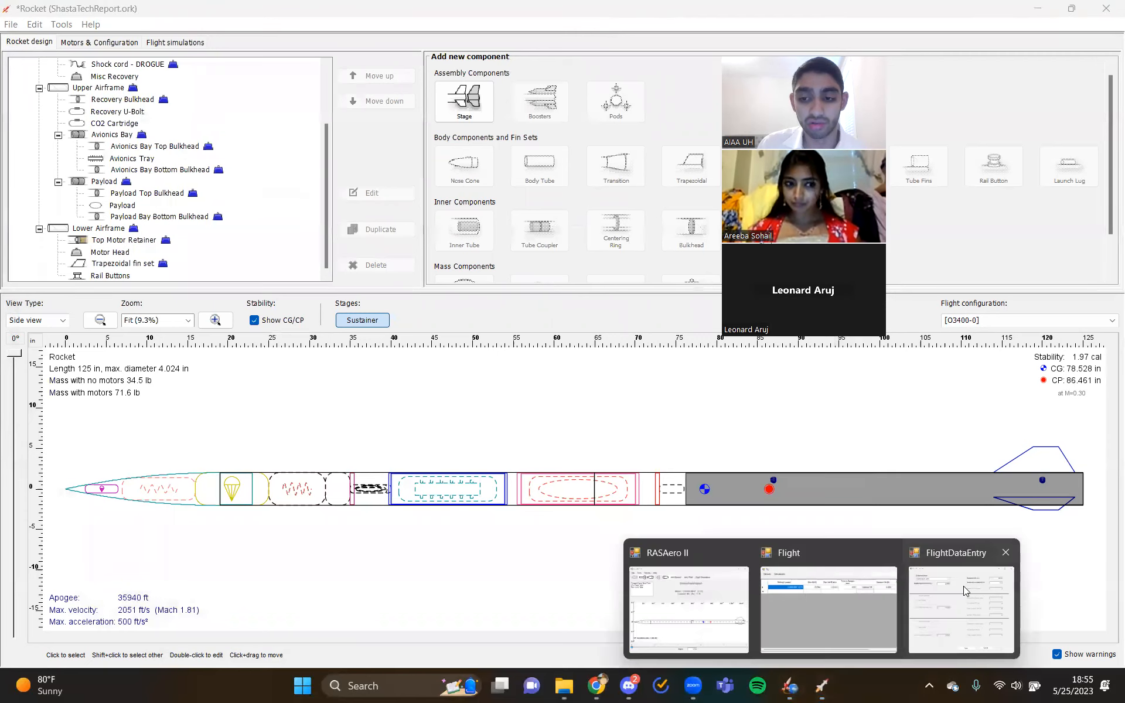
click(963, 586)
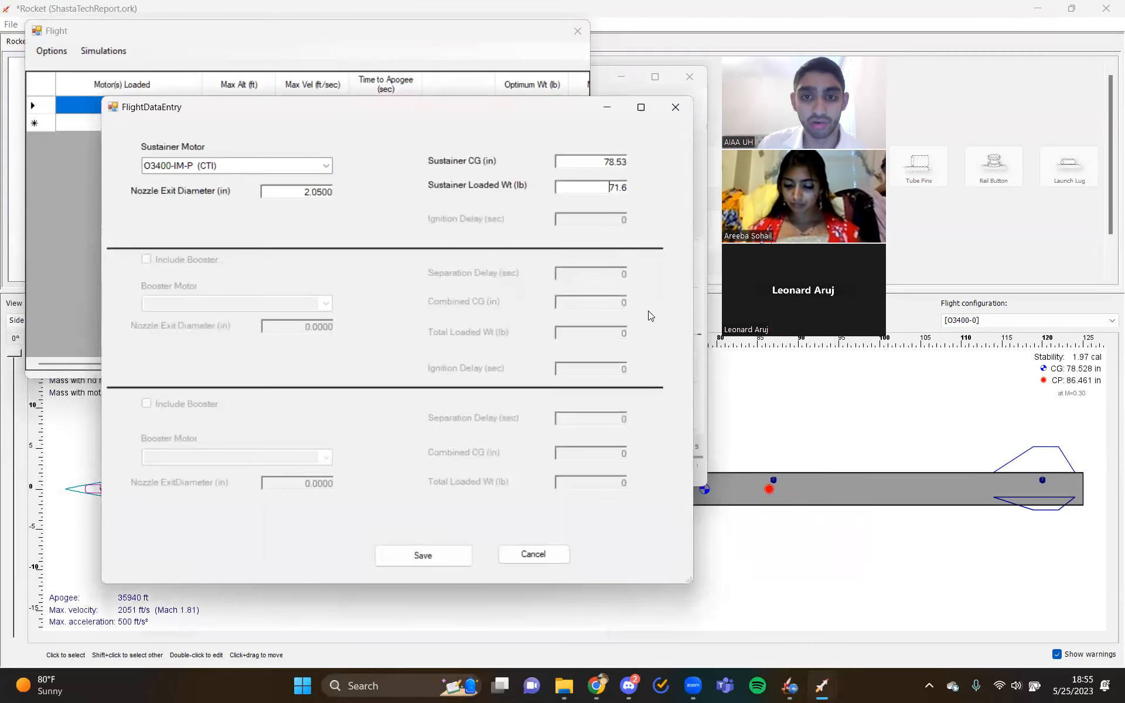
- Save the flight data entry and run the selected O3400-IM-P (CTI) flight simulation
click(435, 556)
right_click(170, 104)
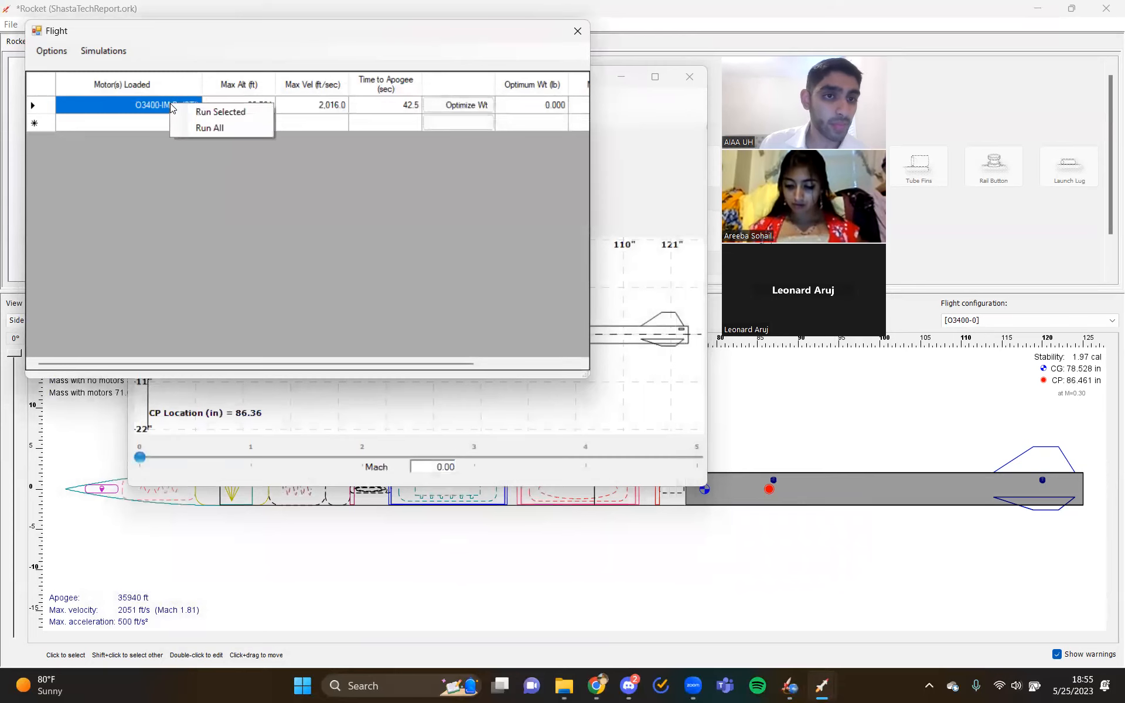
click(191, 112)
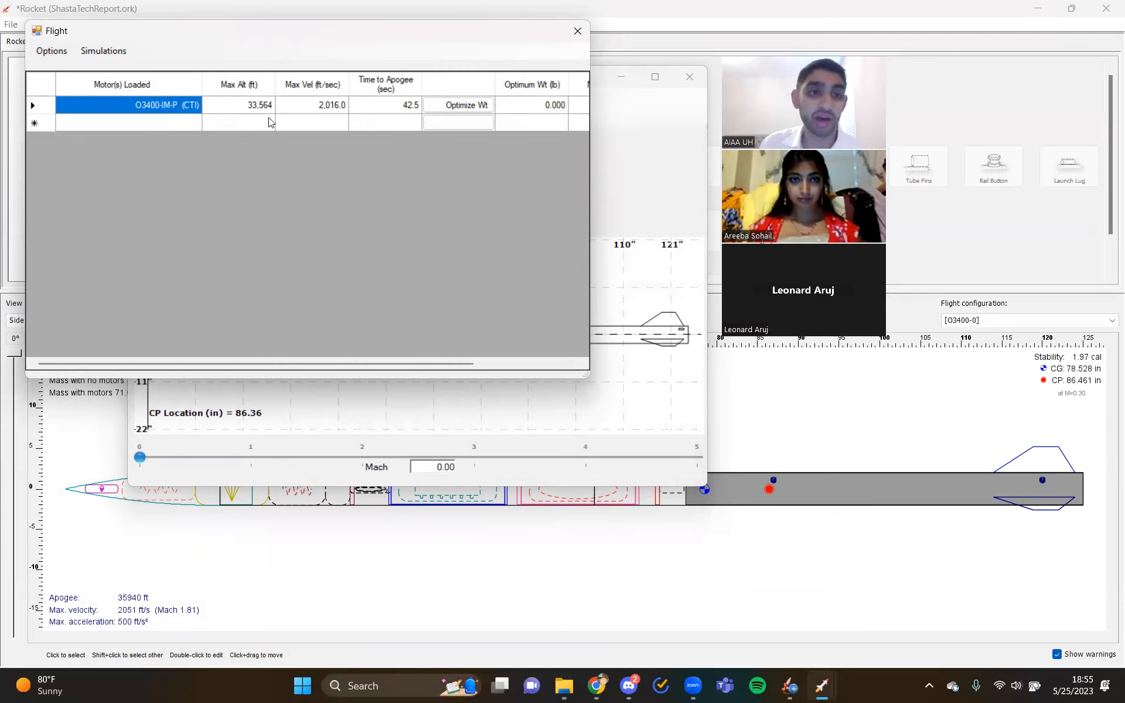
right_click(173, 112)
click(140, 151)
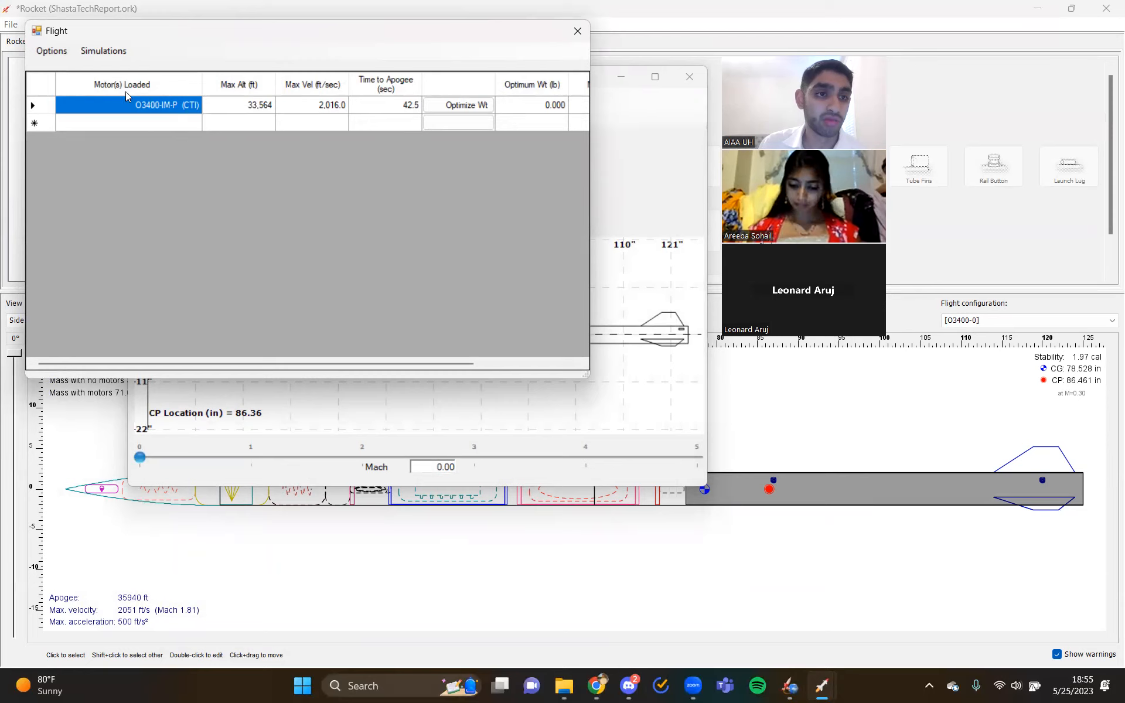
click(97, 51)
mouse_move(59, 56)
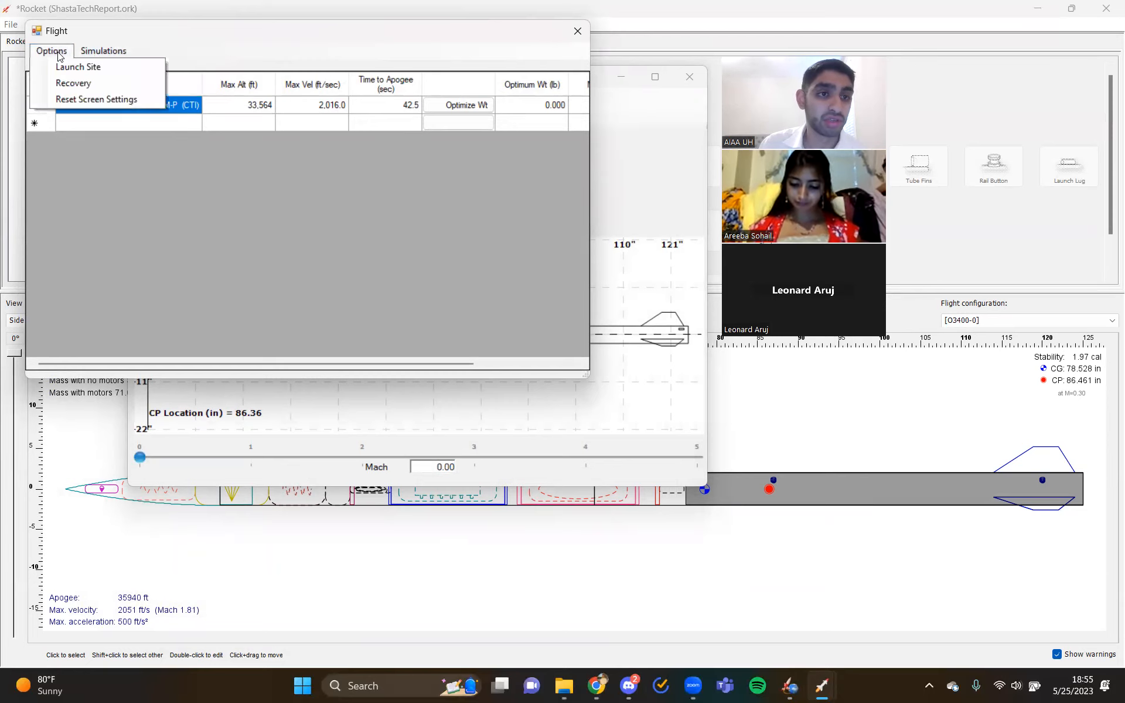
click(116, 192)
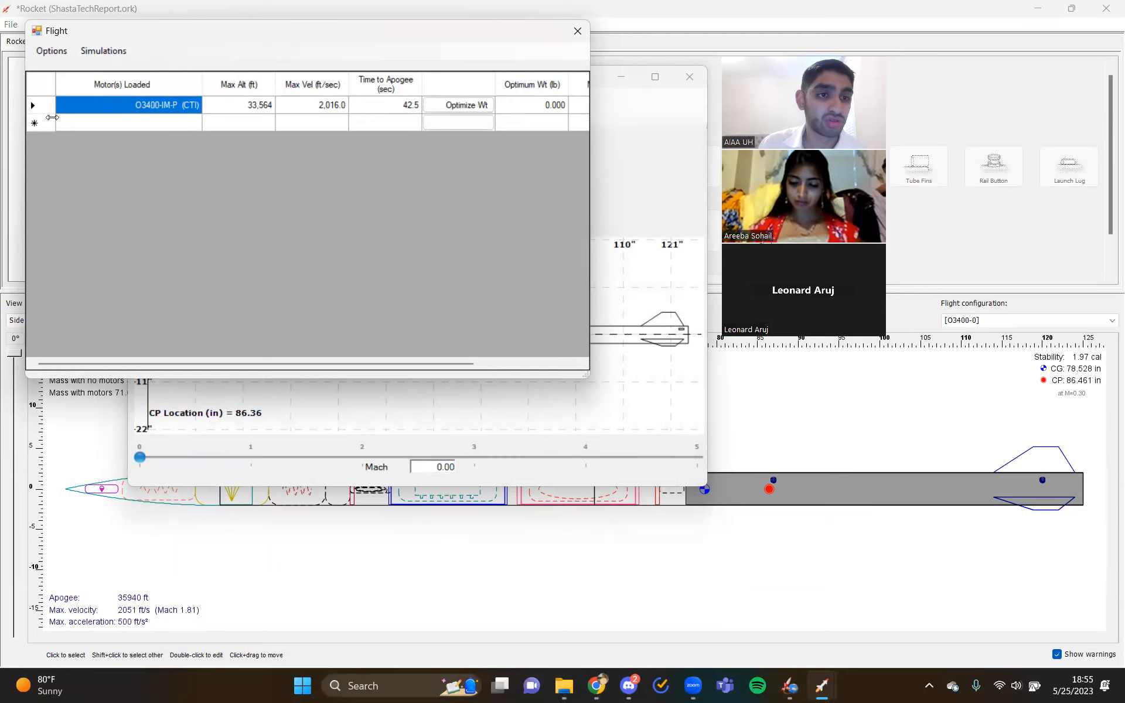
double_click(227, 101)
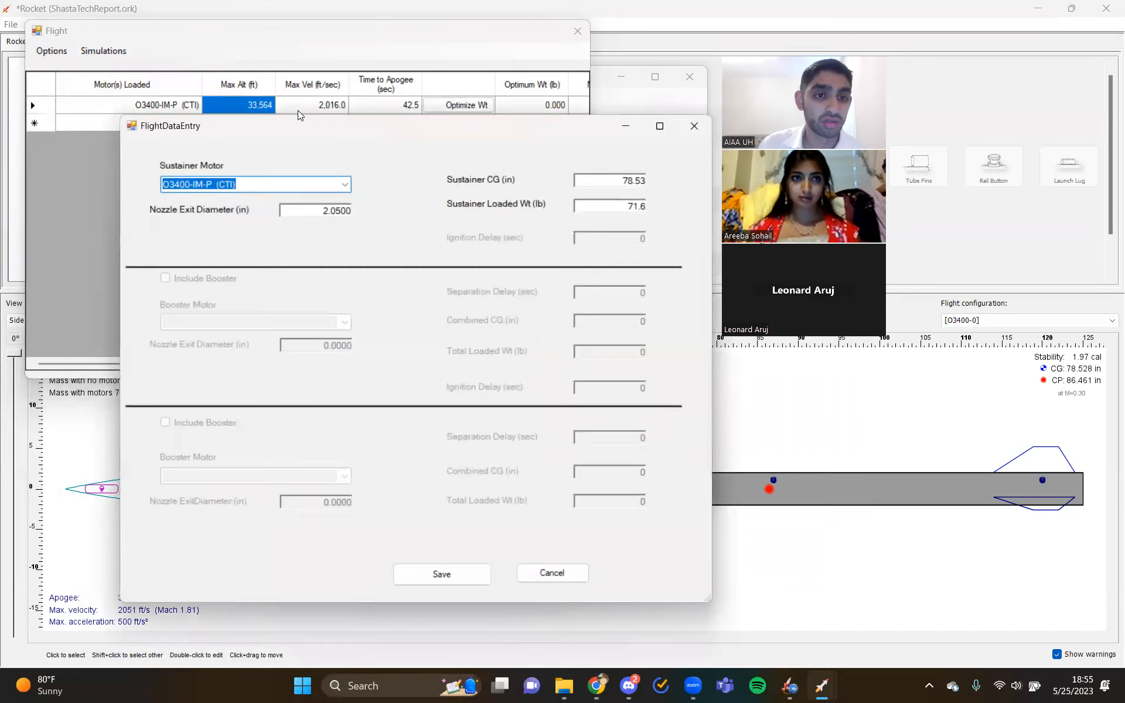
click(694, 126)
click(321, 105)
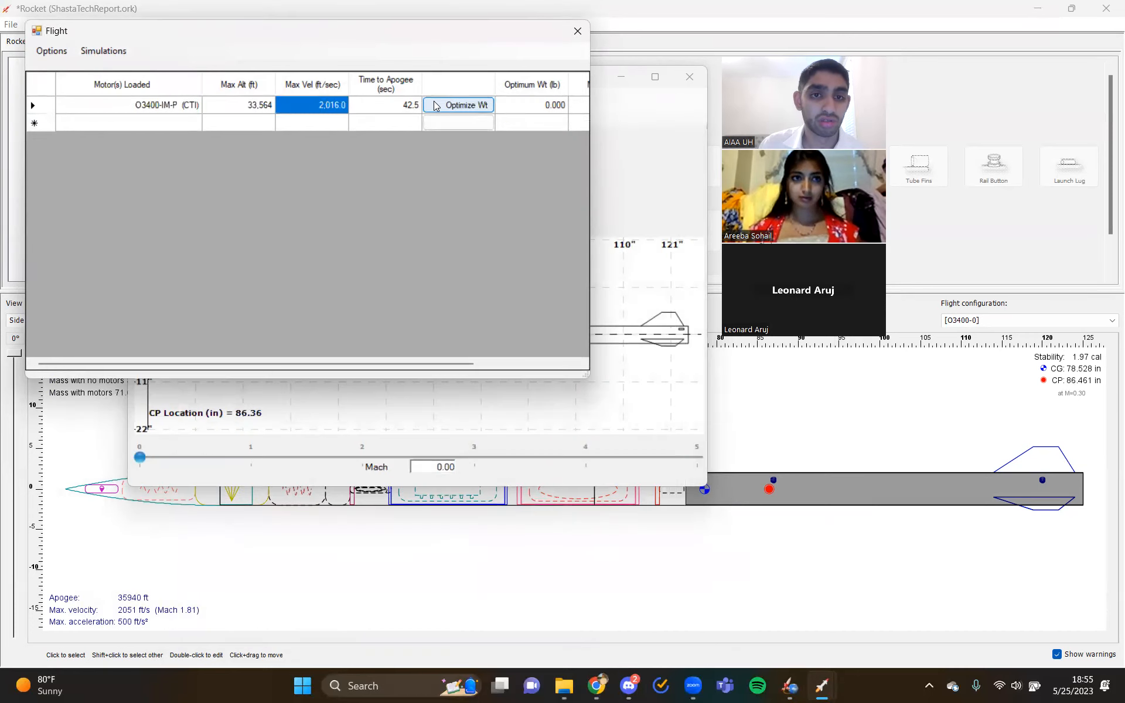
- View the simulation's altitude plot and flight data table, and bring up the option for exporting them to CSV
drag(414, 363, 575, 362)
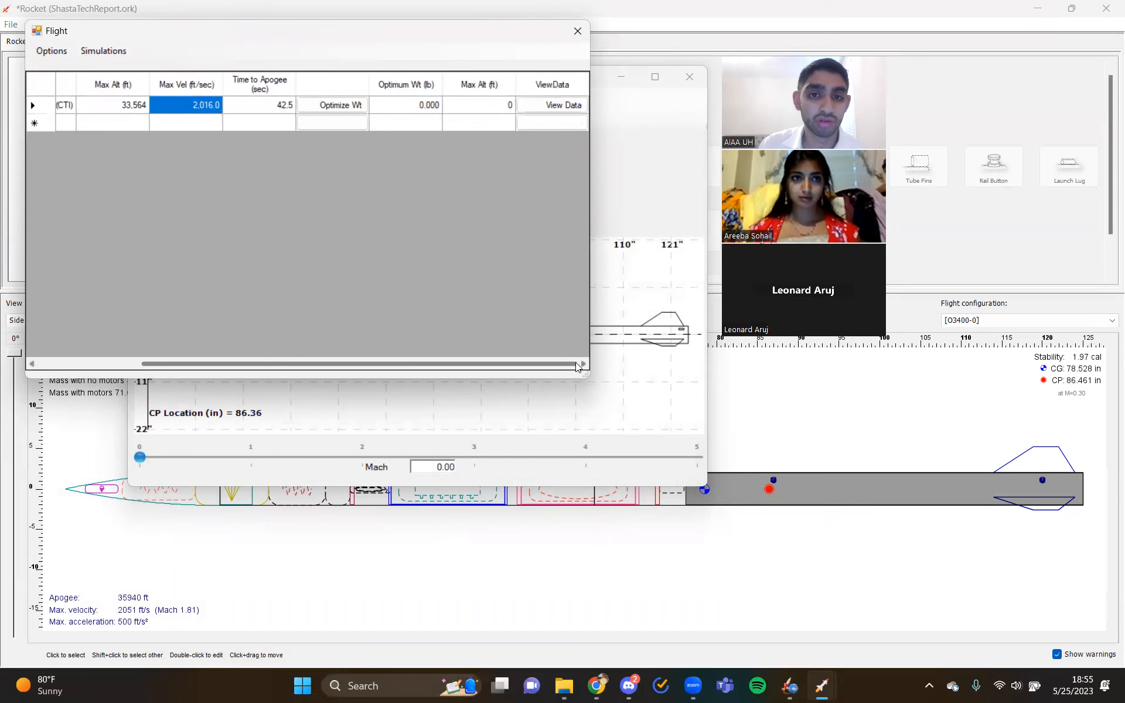
click(538, 106)
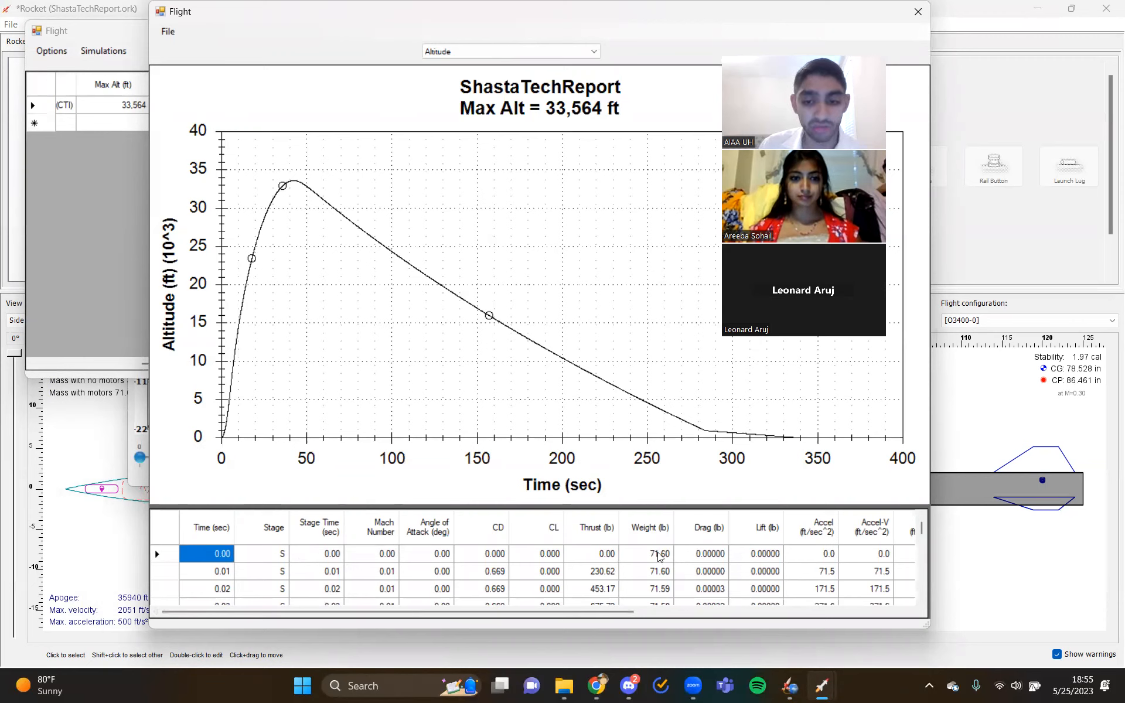
drag(541, 616, 500, 615)
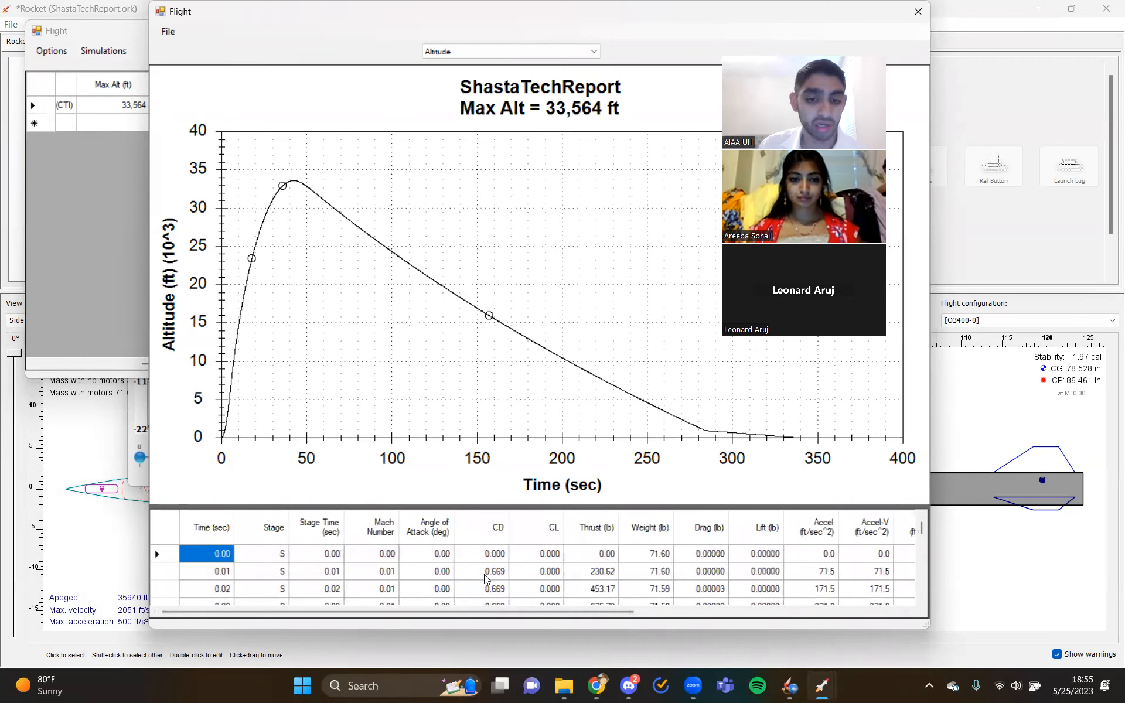
click(170, 32)
mouse_move(188, 48)
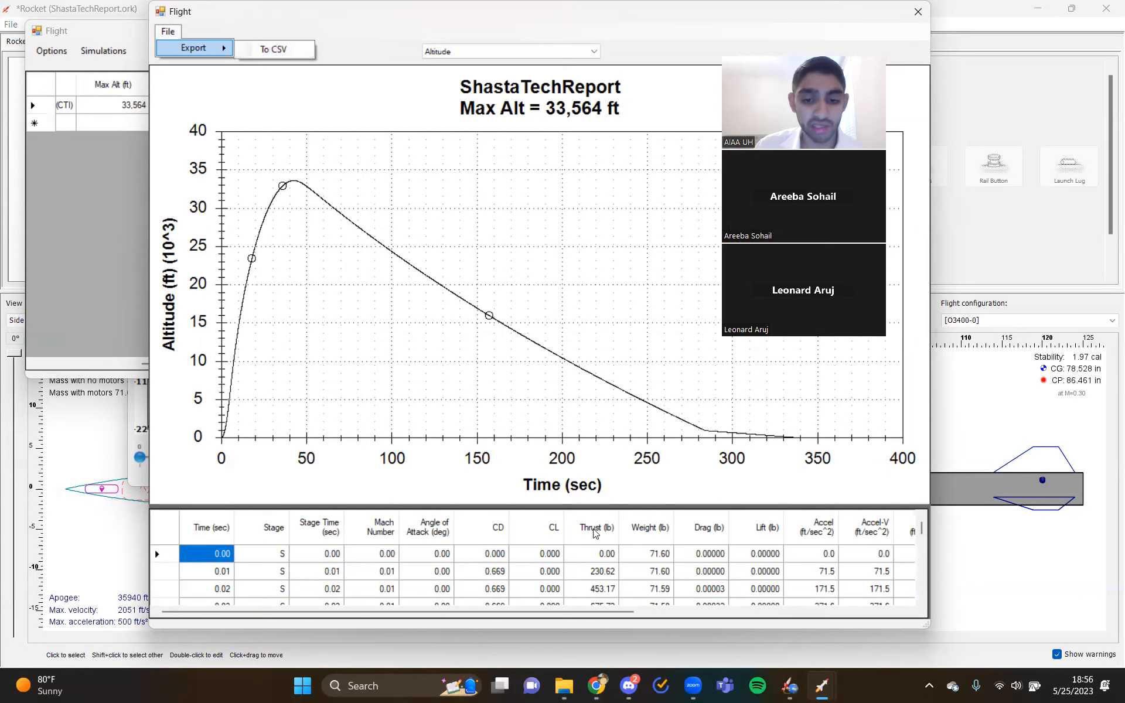
- Switch to File Explorer and open ShastaTechReport.CSV from the RasAero CDs folder inside Flight Sim
click(556, 671)
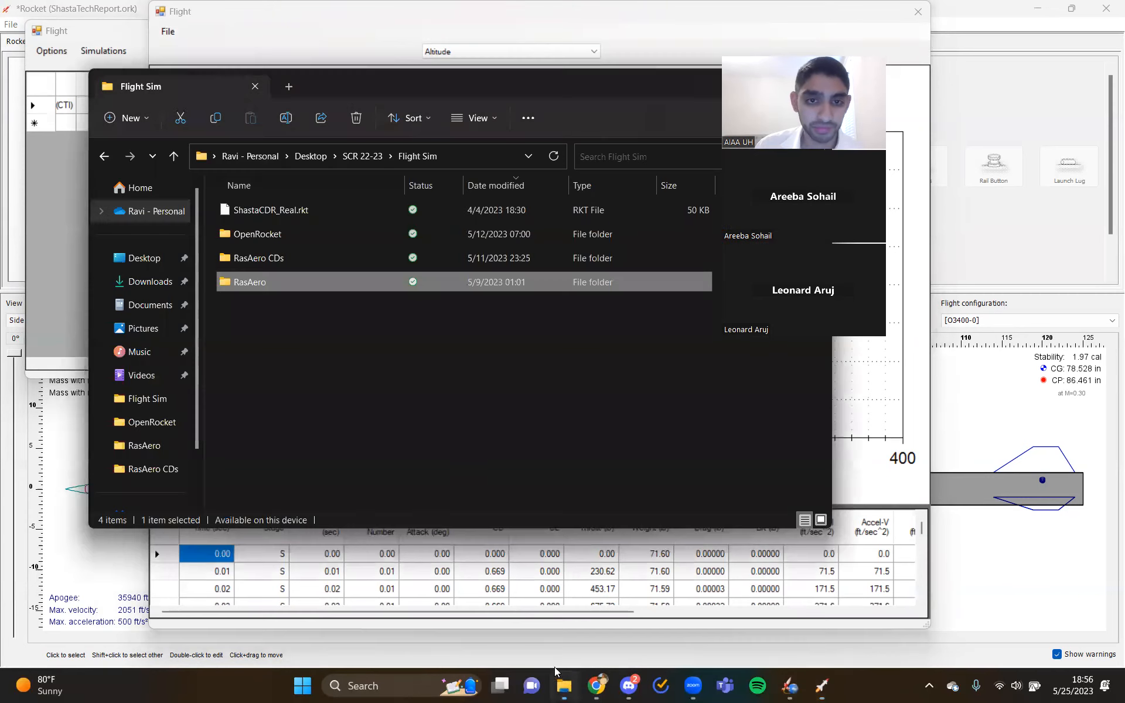
double_click(305, 262)
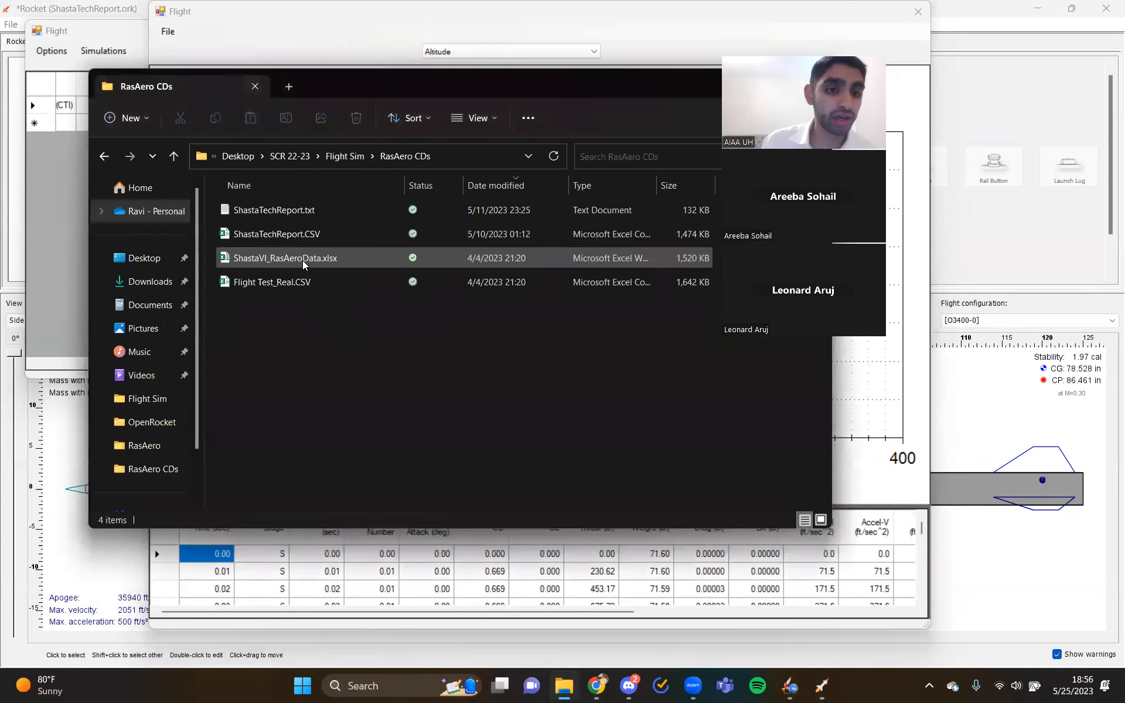
double_click(335, 229)
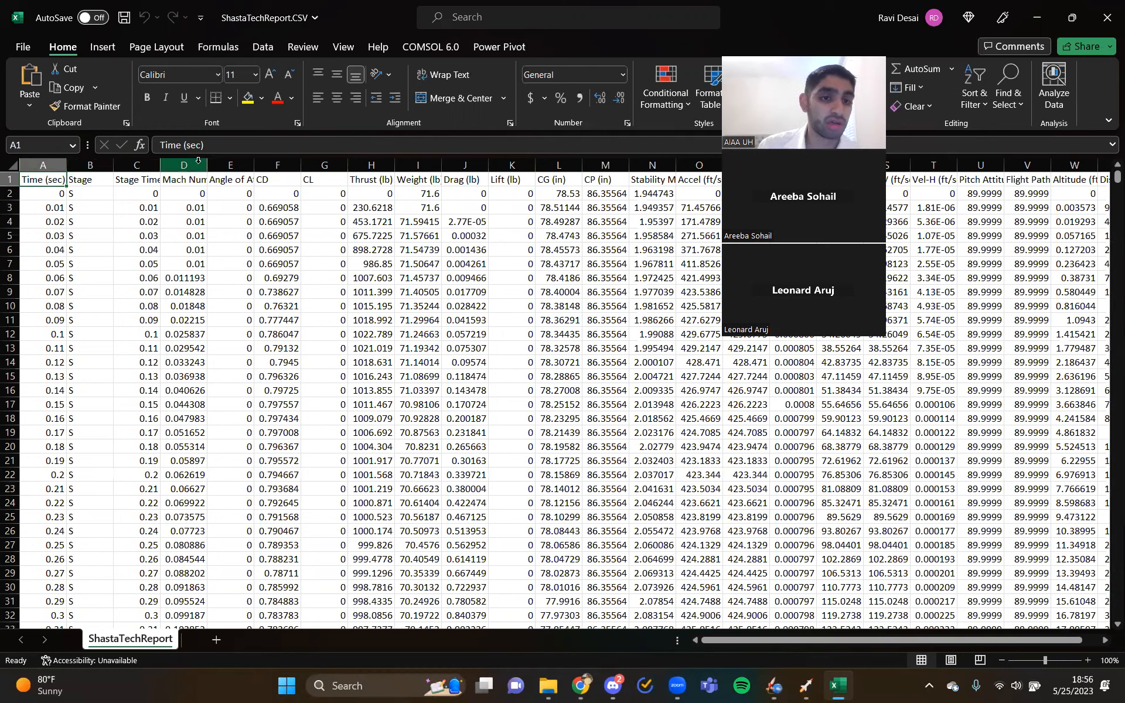
- Examine the CD column and match the drag coefficient in row 18 with its time value
click(270, 165)
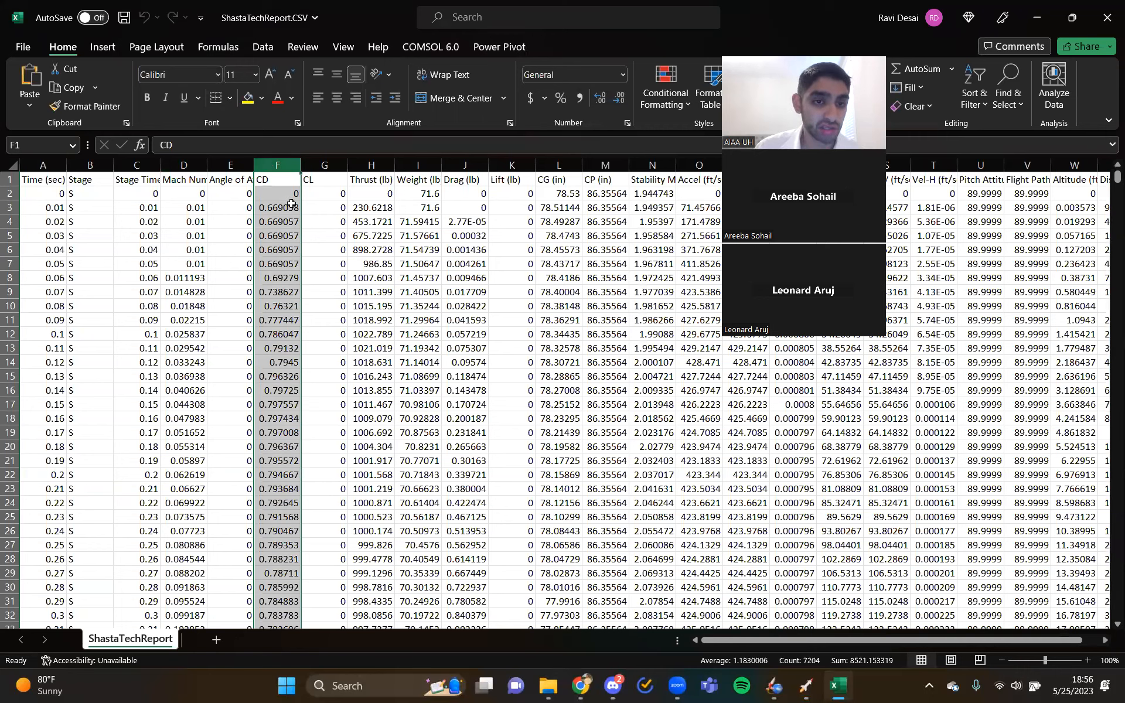
click(273, 420)
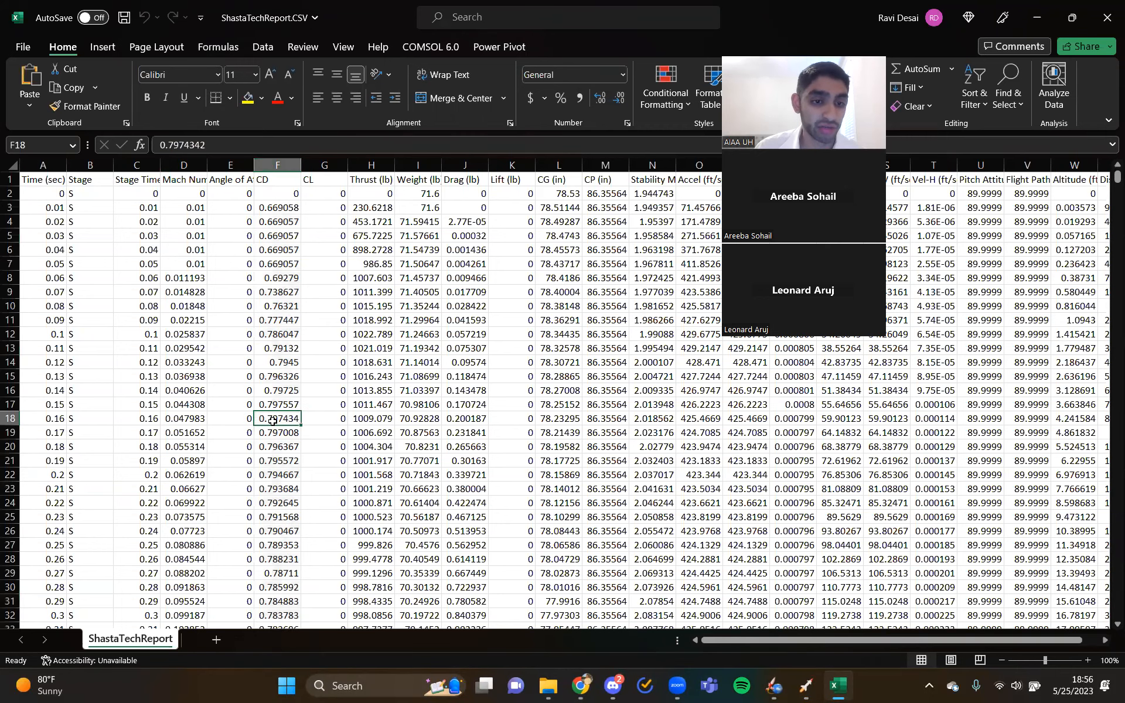
click(52, 420)
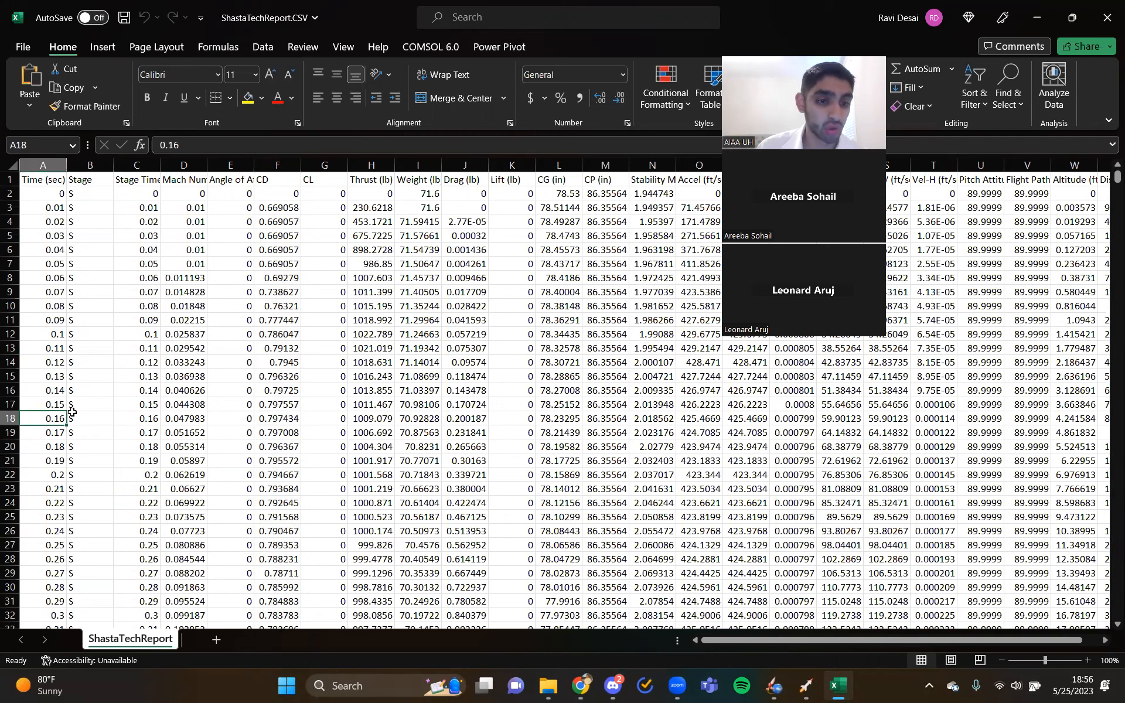
click(278, 420)
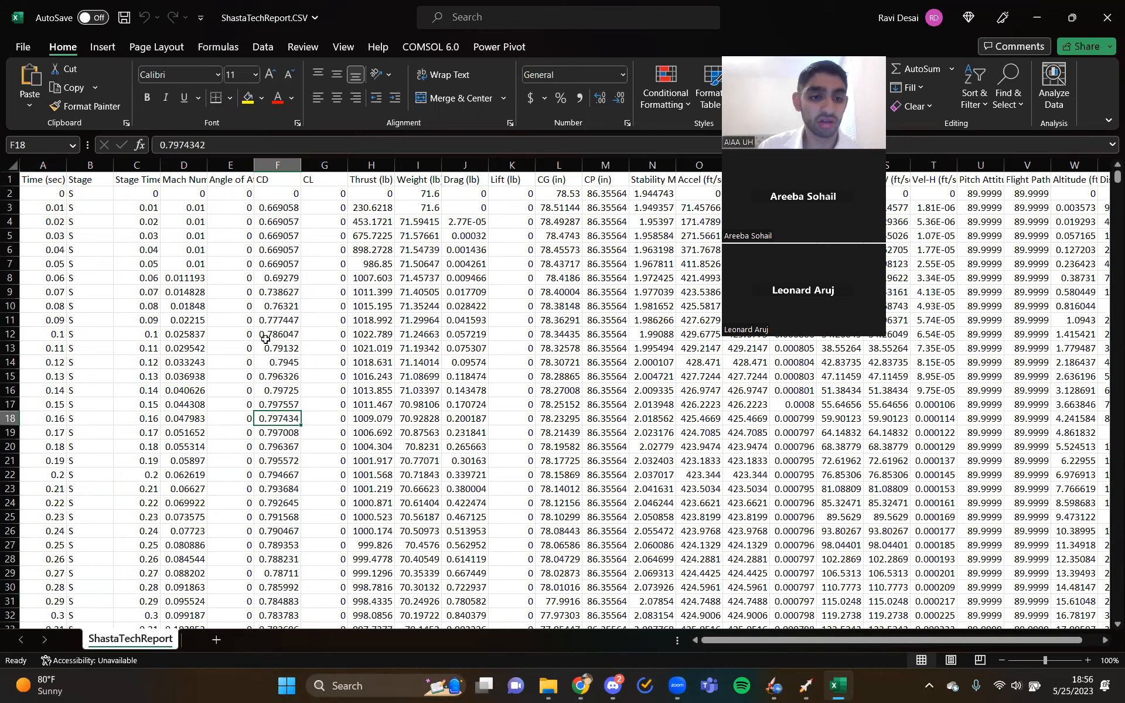
- Examine the Time, Stage, Stage Time, Mach Number and Angle of Attack columns by highlighting them, and clear the selection
click(91, 165)
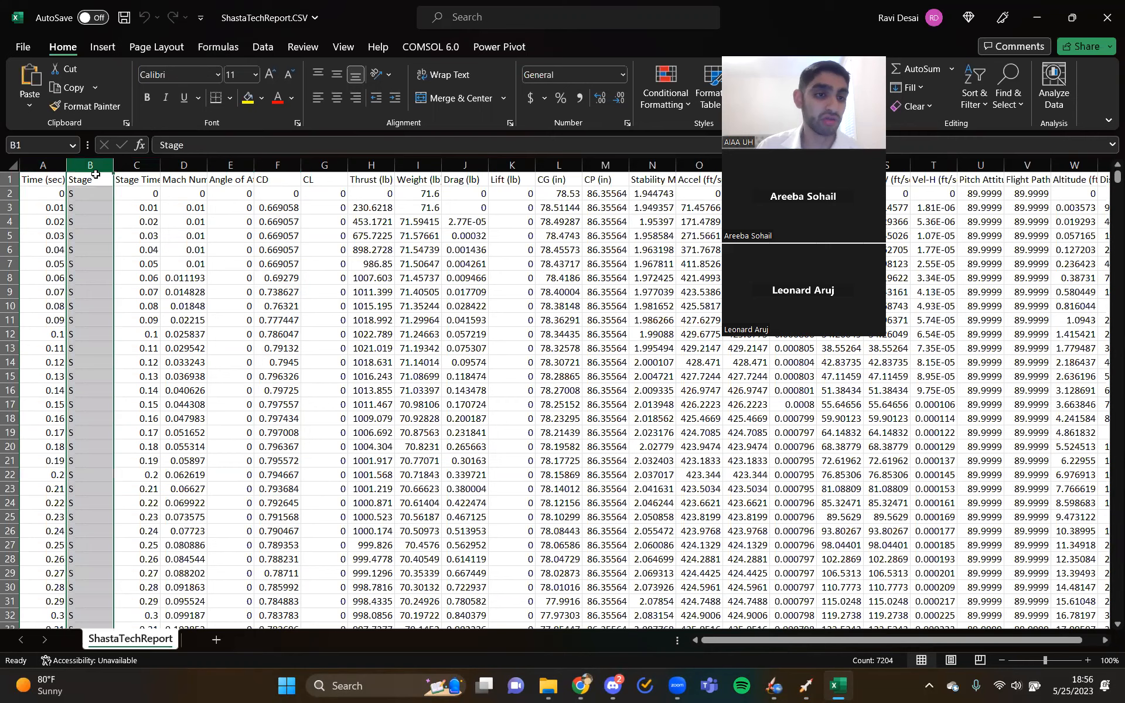
ctrl+click(137, 165)
ctrl+click(174, 165)
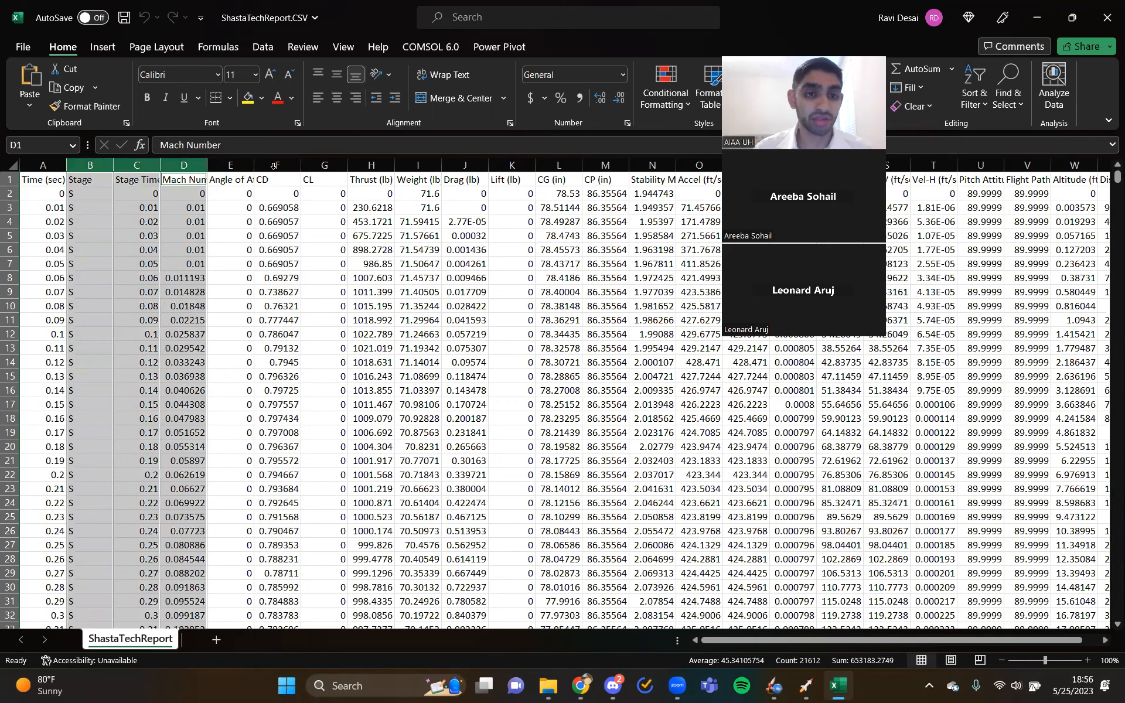
click(233, 165)
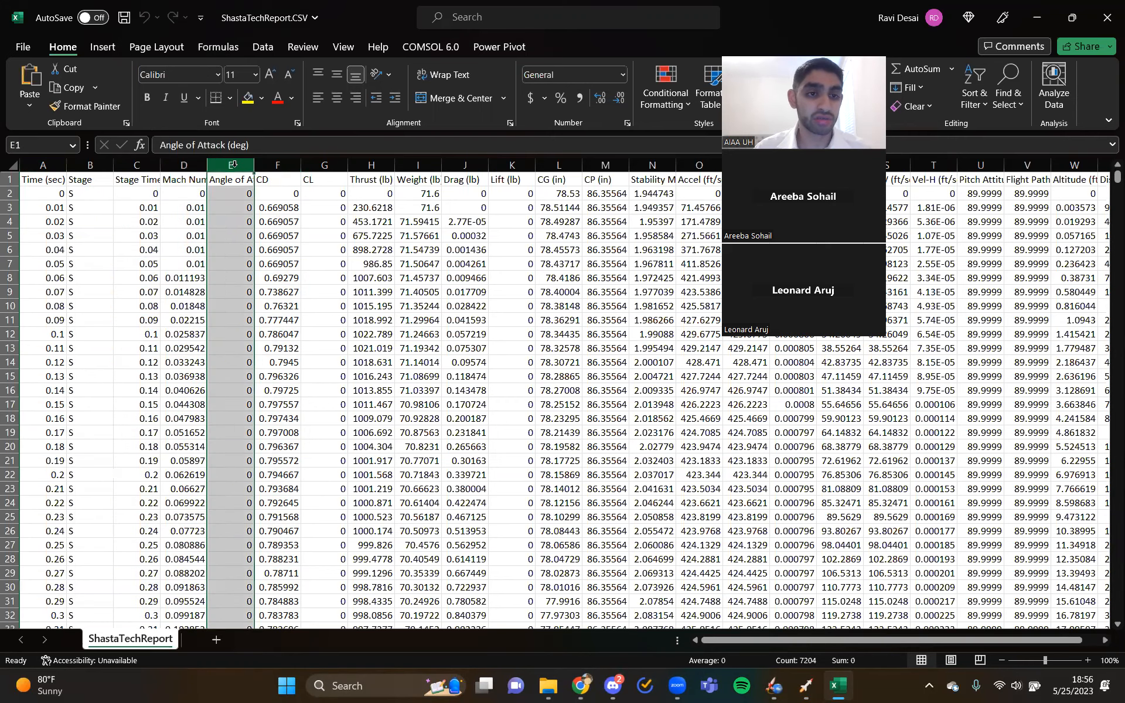
click(179, 165)
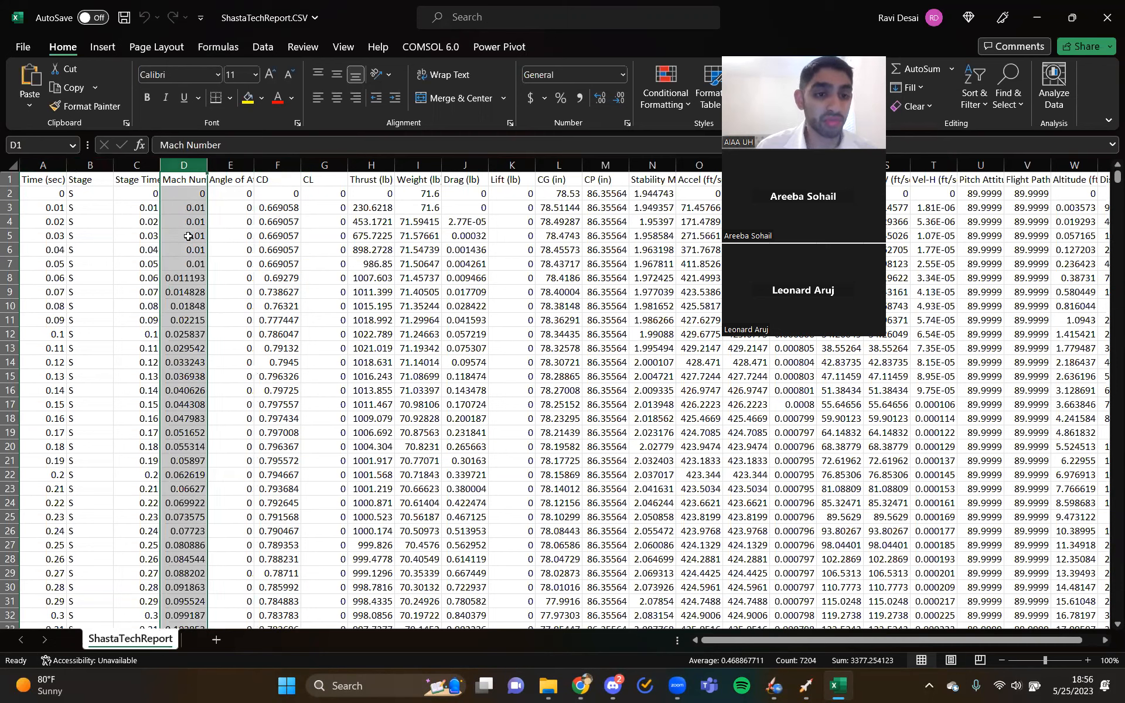
click(229, 165)
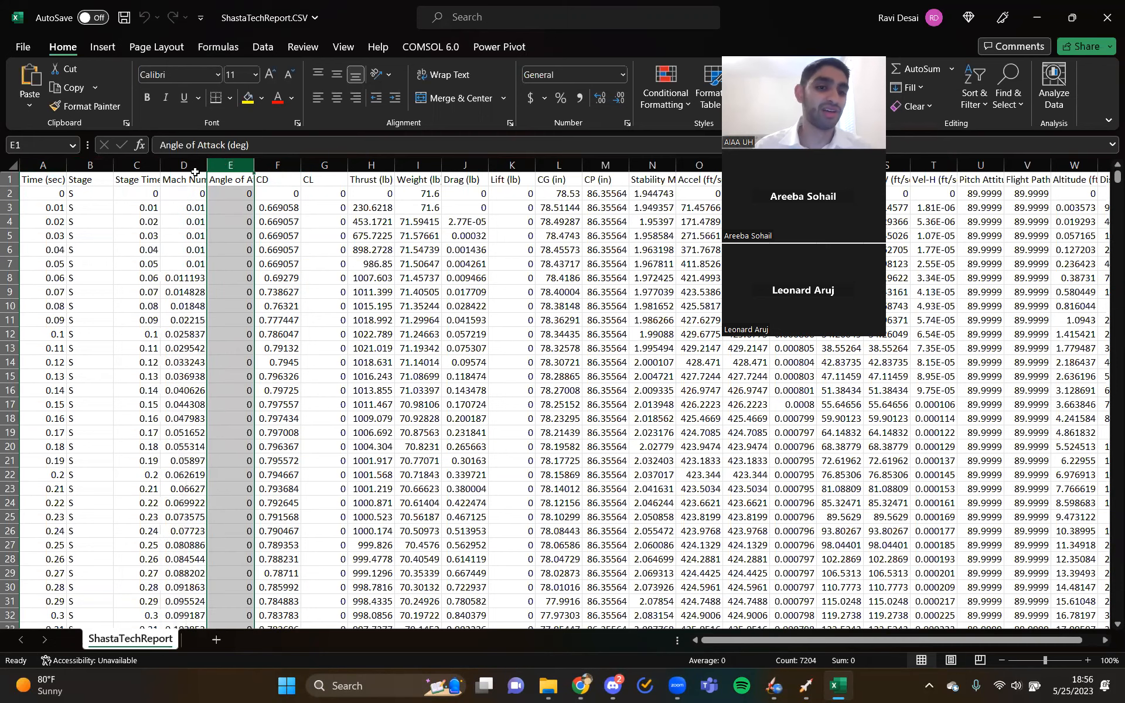
ctrl+click(141, 166)
ctrl+click(98, 164)
ctrl+click(42, 164)
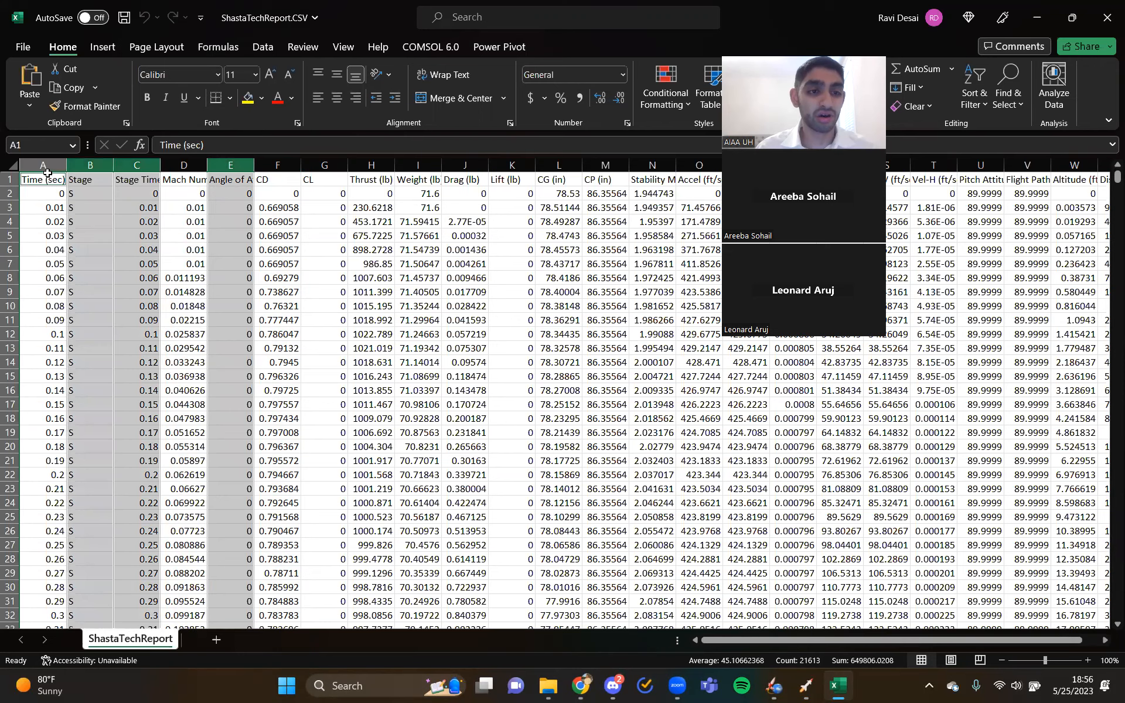
click(56, 180)
drag(66, 166, 76, 166)
ctrl+click(83, 167)
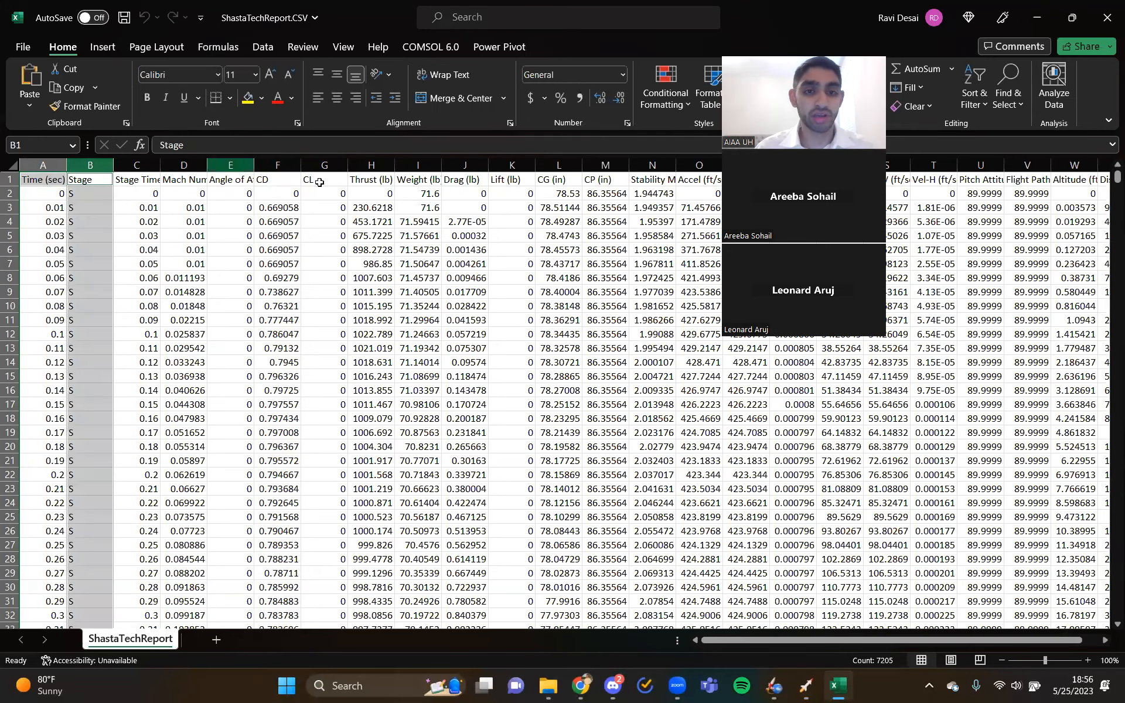
click(445, 249)
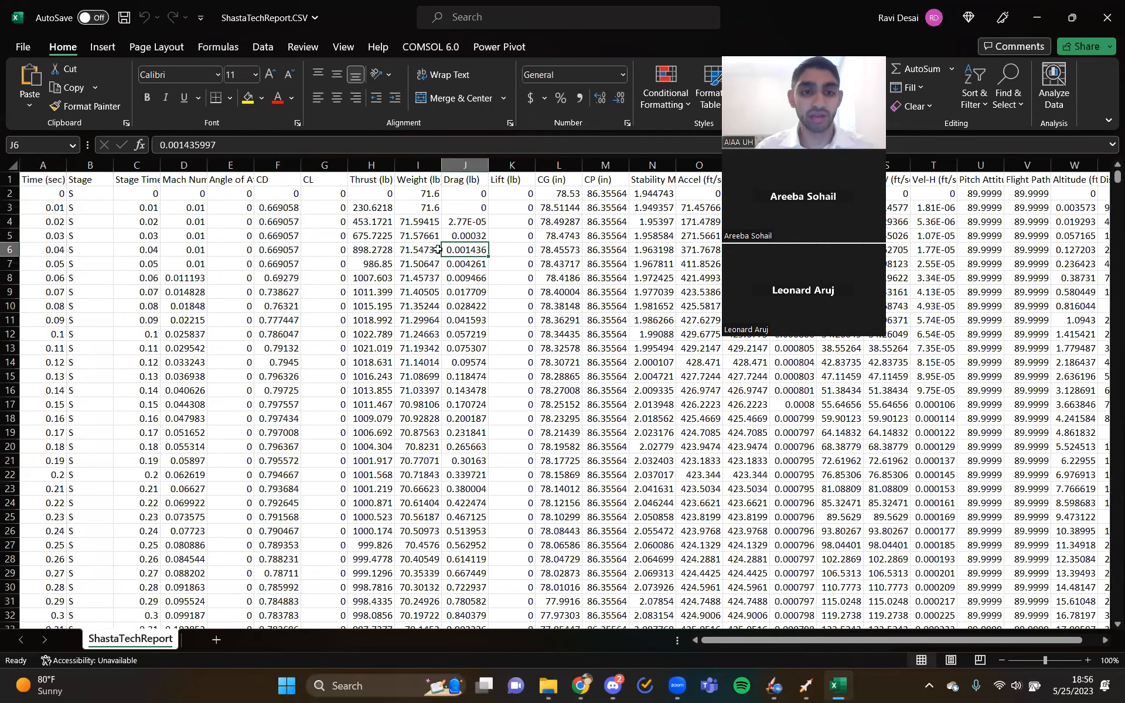
- Highlight the Mach Number and CD columns in turn and compare their values in the first rows
click(197, 165)
click(277, 165)
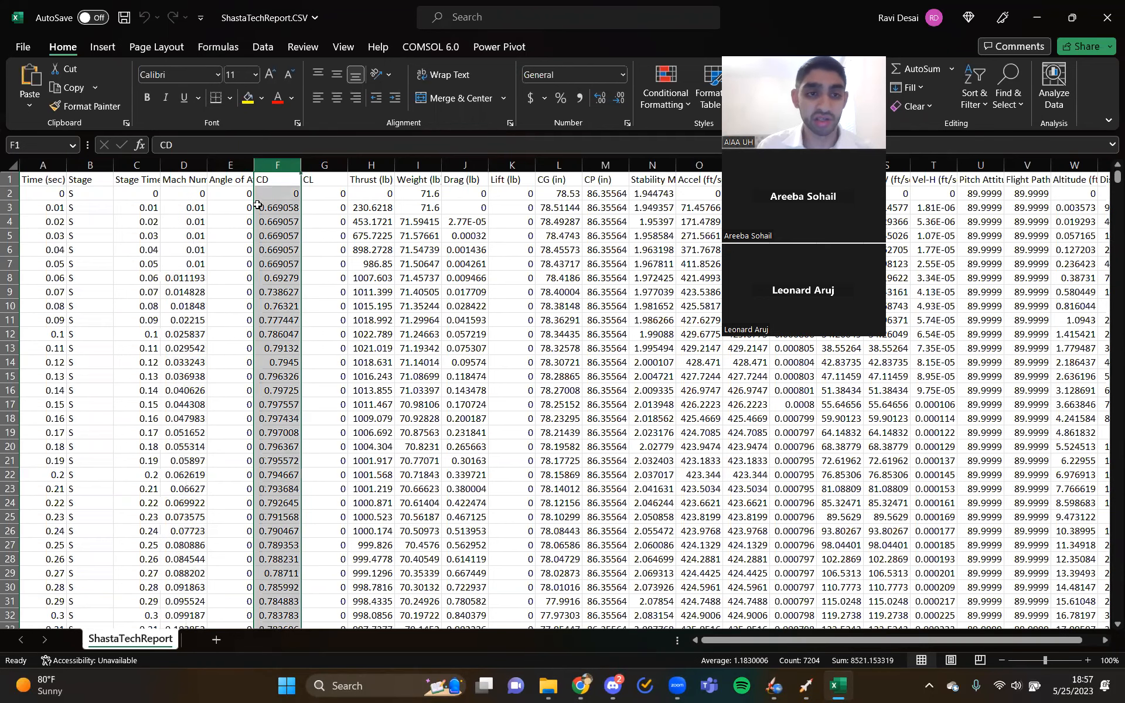
drag(195, 222, 193, 305)
click(257, 294)
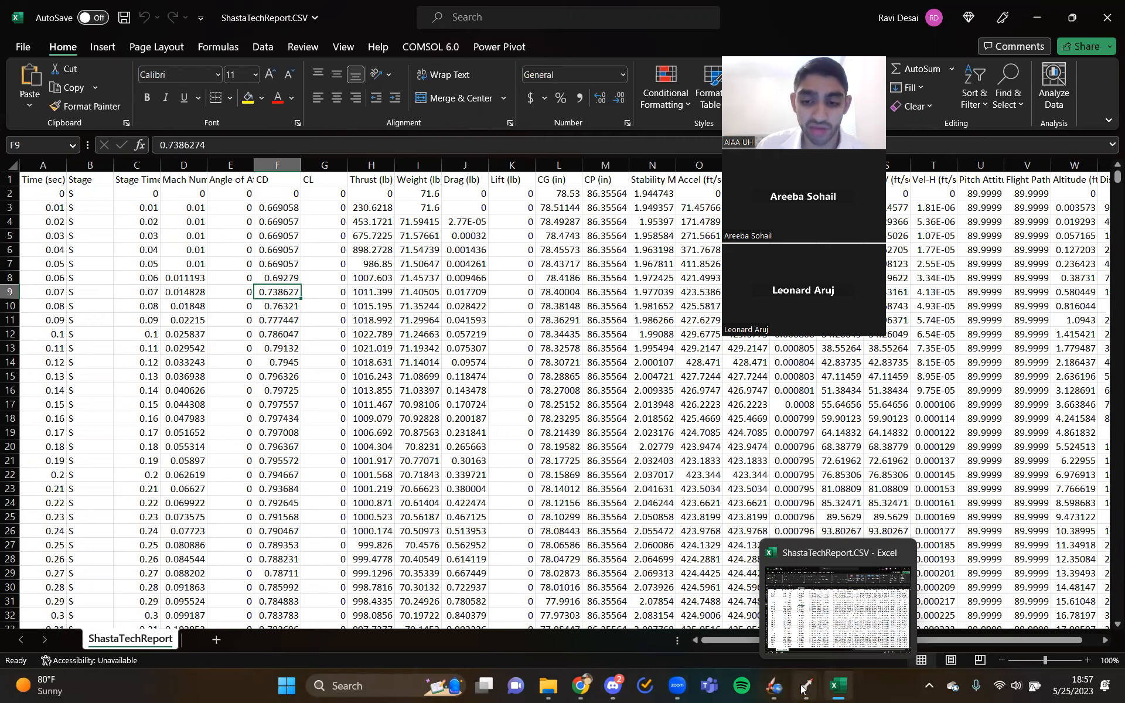
- Switch to File Explorer, open ShastaTechReport.txt from RasAero CDs, examine its Mach number and drag coefficient pairs, and close it to return to the spreadsheet
mouse_move(817, 689)
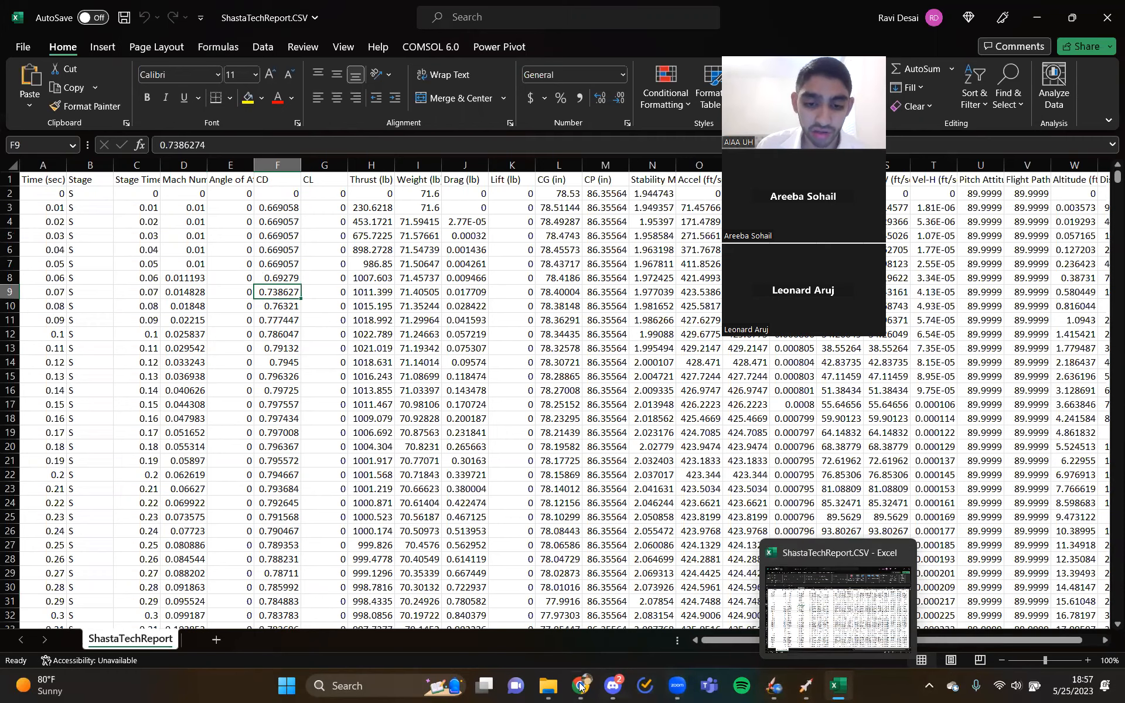
click(549, 687)
click(283, 216)
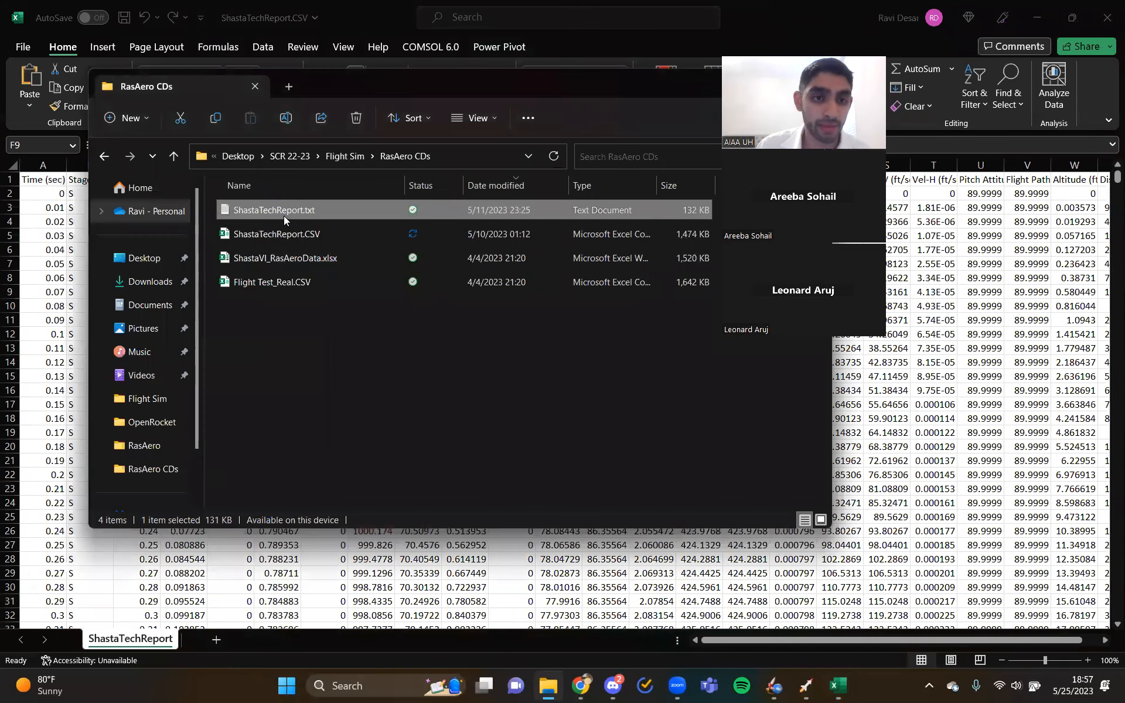
double_click(283, 215)
drag(122, 218, 141, 319)
click(141, 319)
drag(199, 244, 218, 377)
click(219, 377)
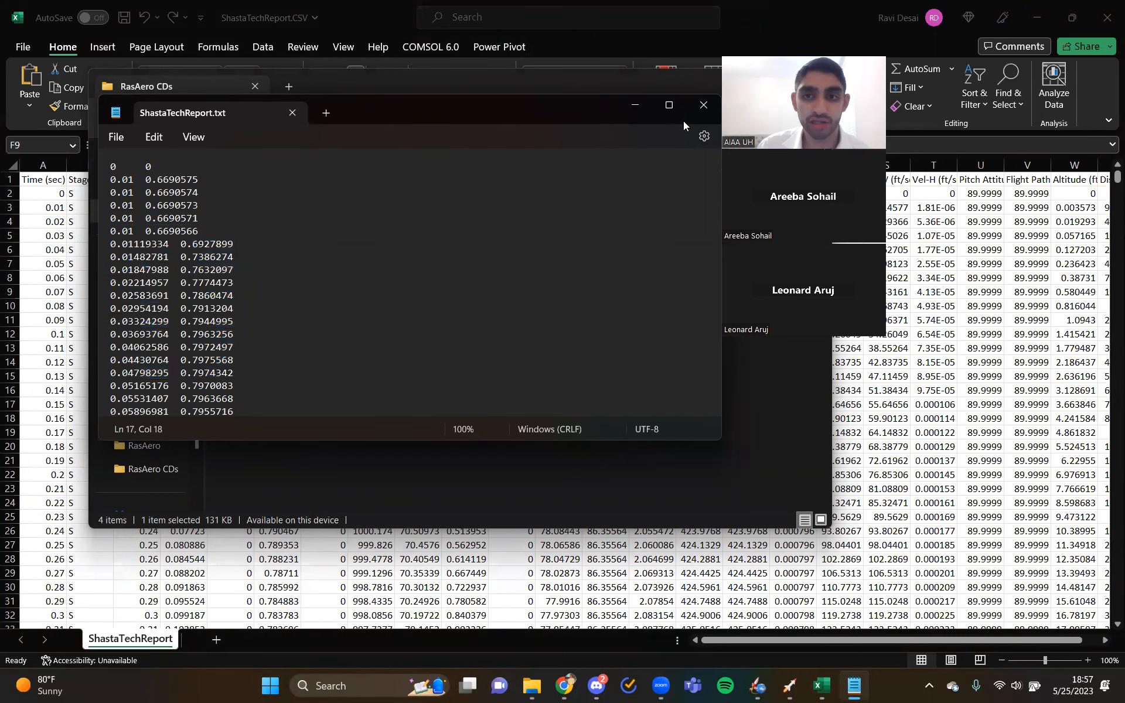
click(697, 106)
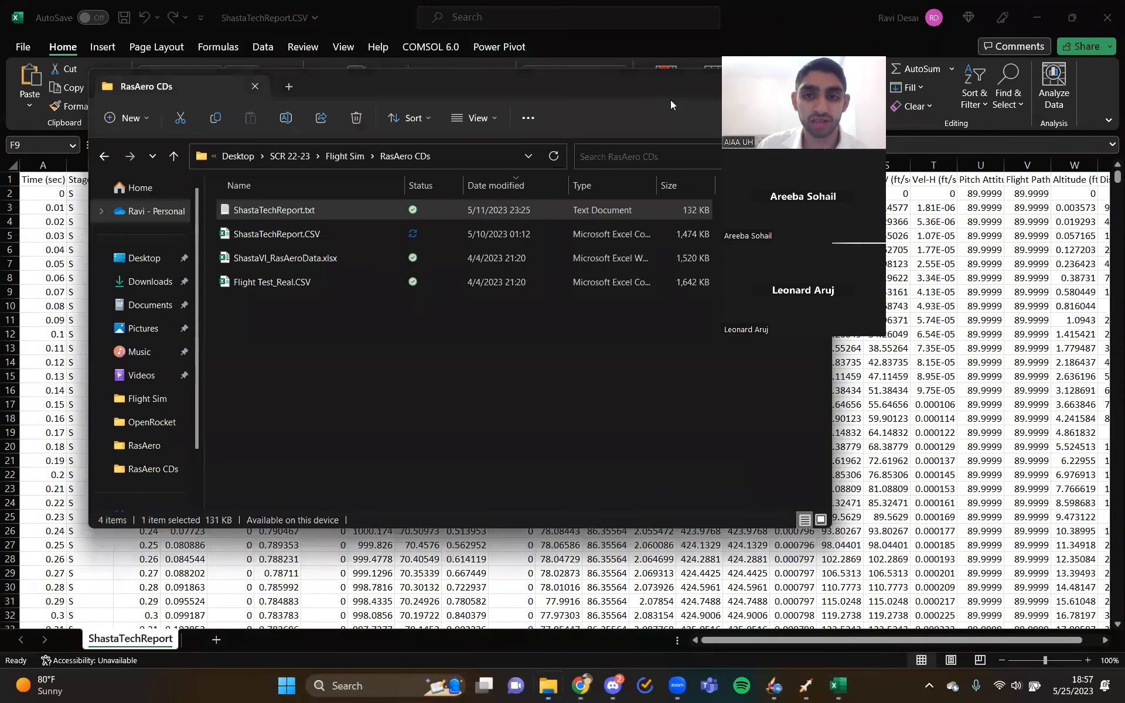
drag(670, 98, 529, 106)
click(672, 86)
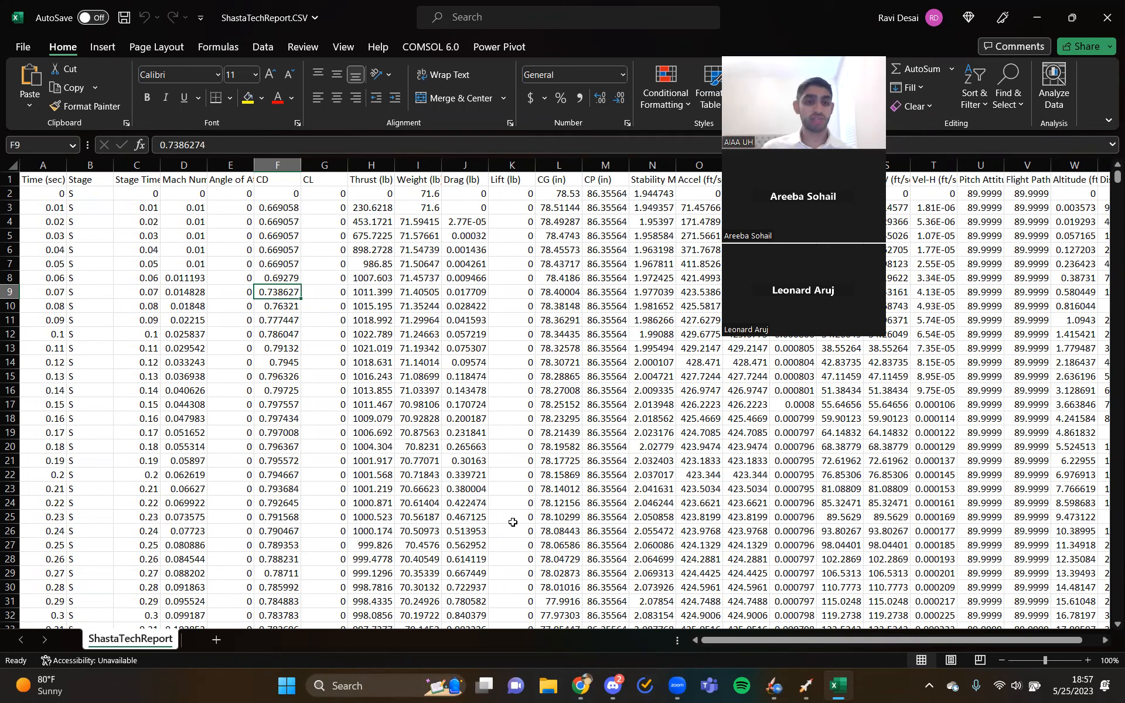
- Review the Mach Number and CD columns again, checking the Mach number in row 12 against its time value
click(183, 165)
click(278, 166)
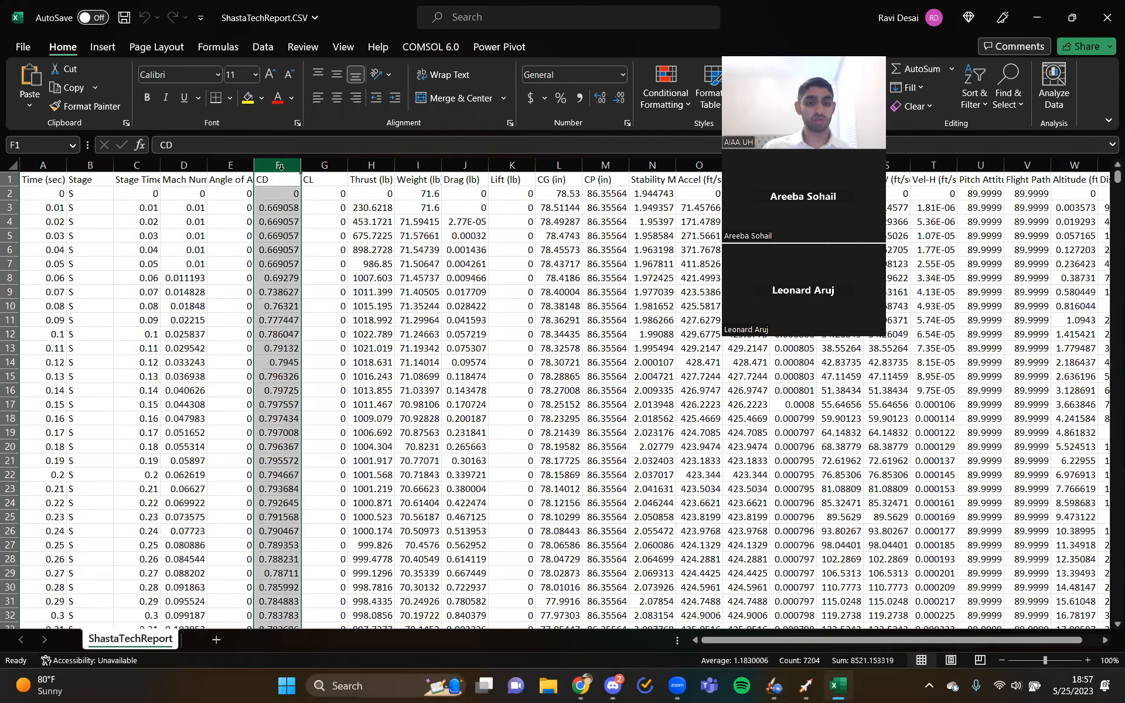
click(191, 333)
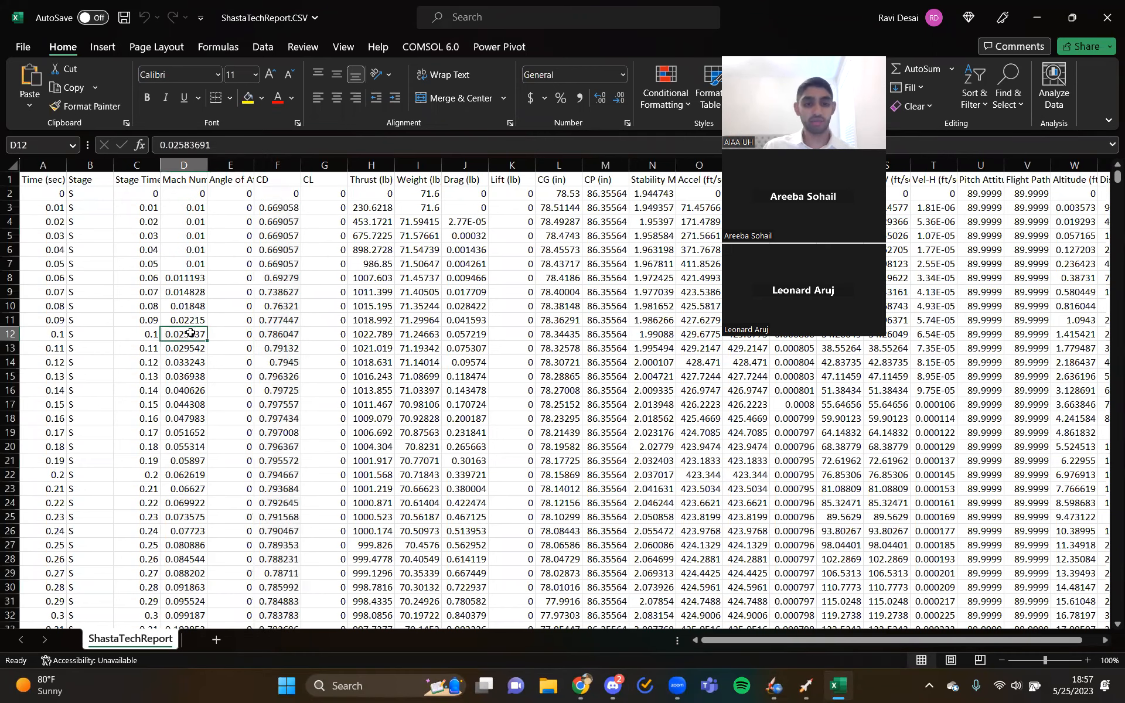
click(39, 335)
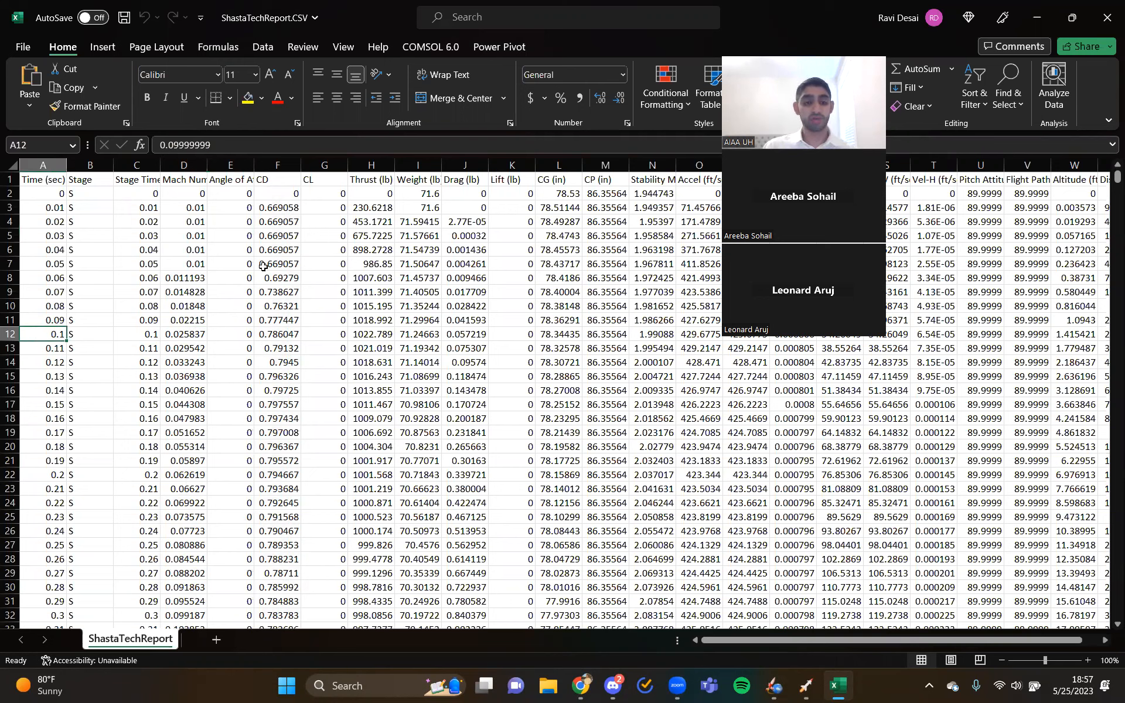
click(198, 166)
click(266, 166)
click(197, 167)
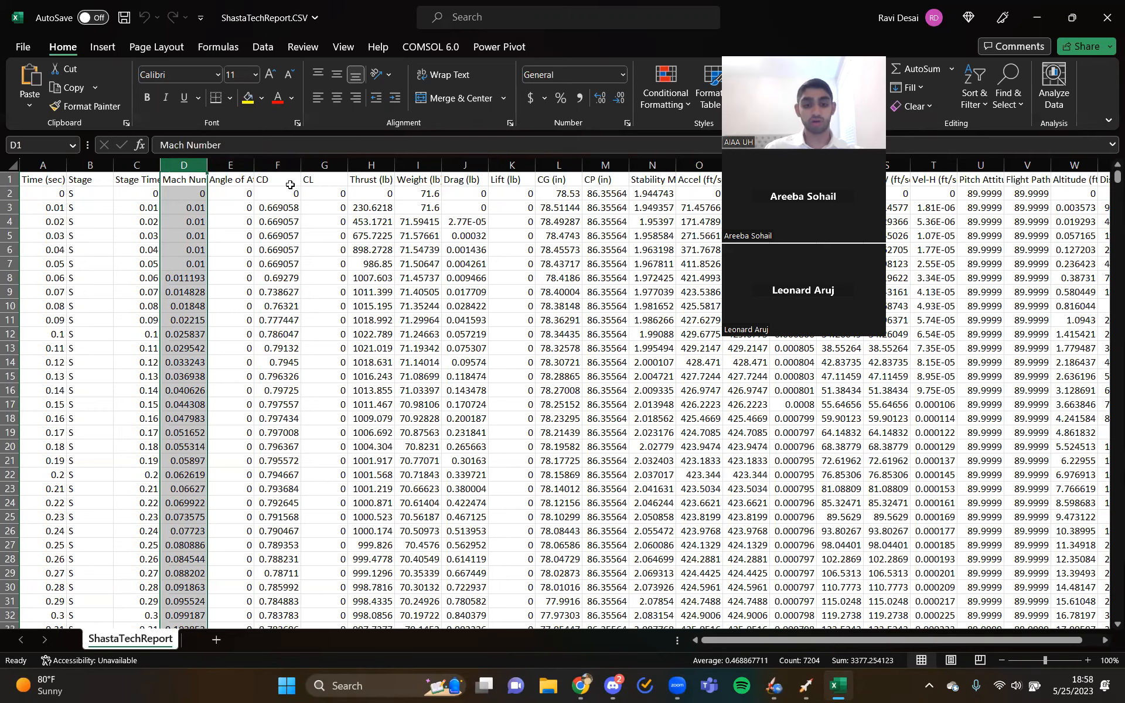
- Search Windows for RockSim and launch RockSim Pro 3
click(377, 684)
text(rocks)
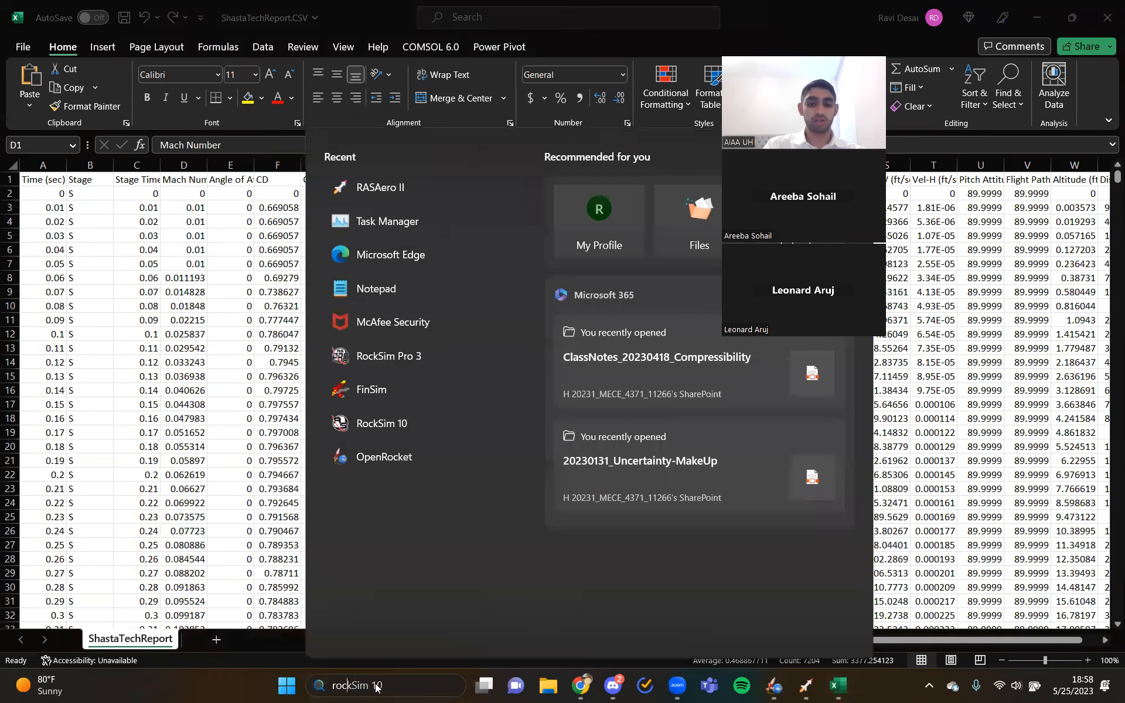
text(im 10)
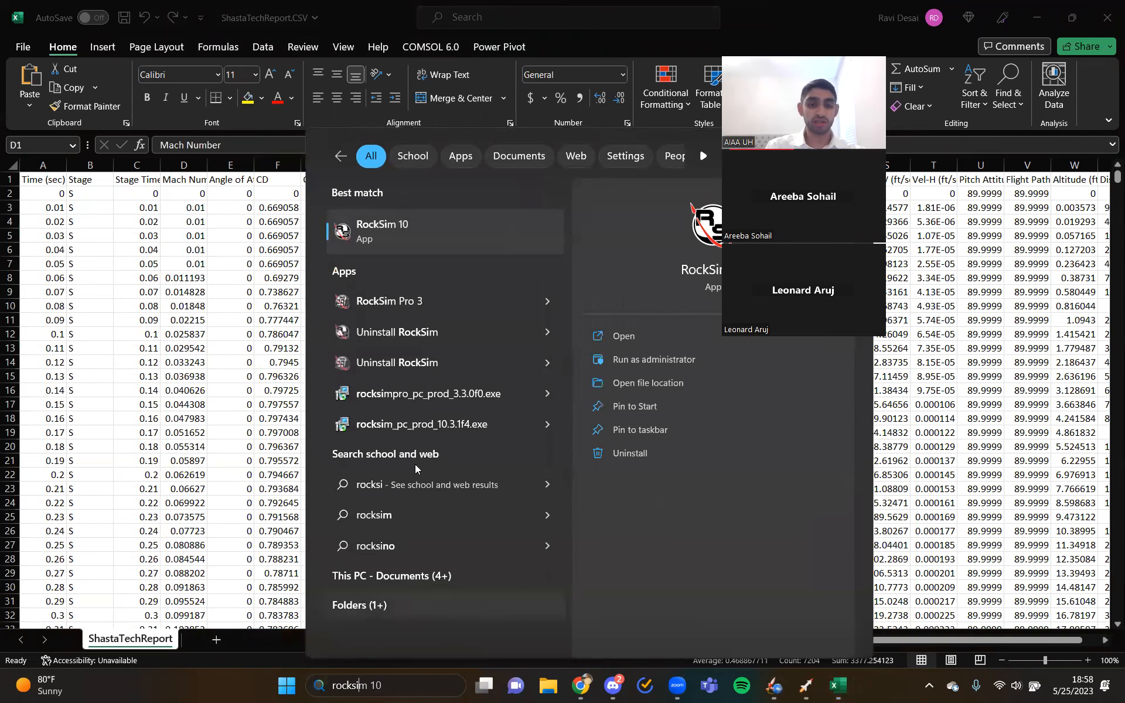
click(412, 292)
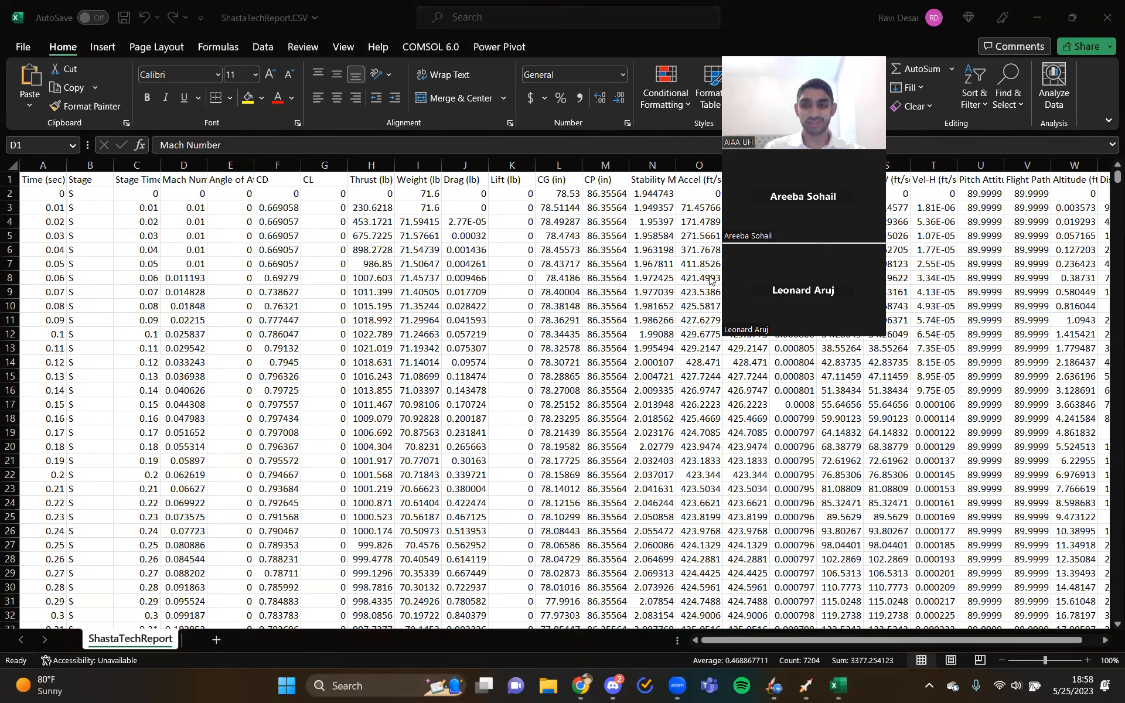
drag(820, 48, 867, 104)
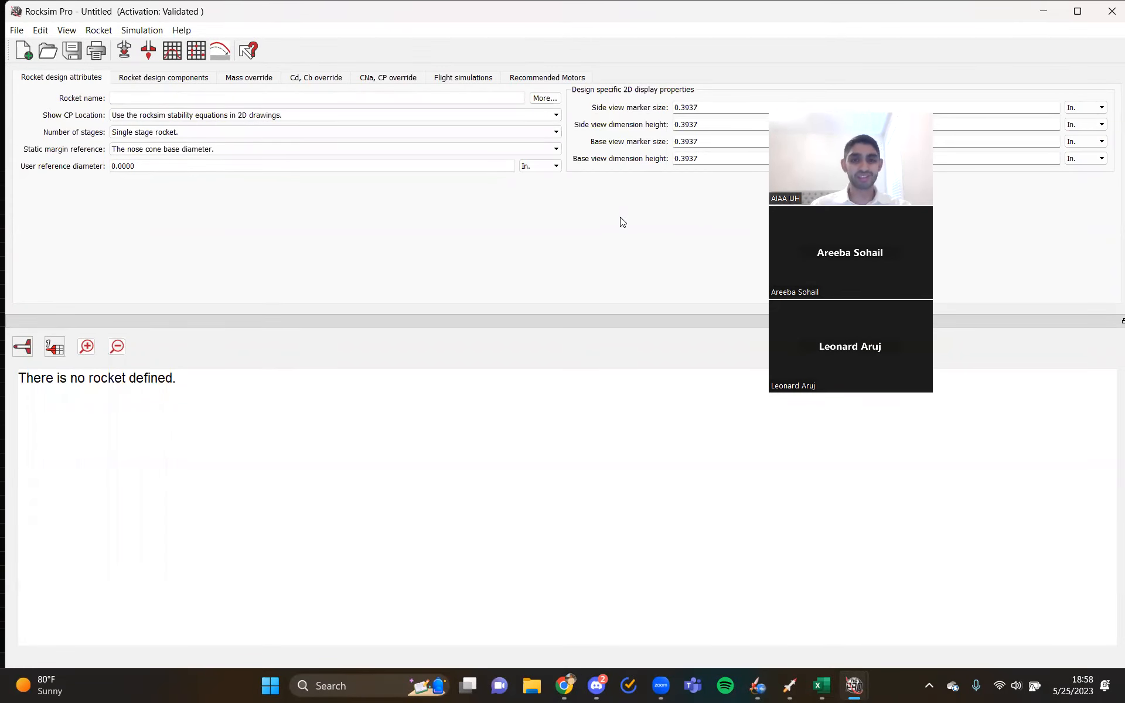
- Open the ShastaTechReport.rkt design file from the OpenRocket folder inside Flight Sim
click(19, 32)
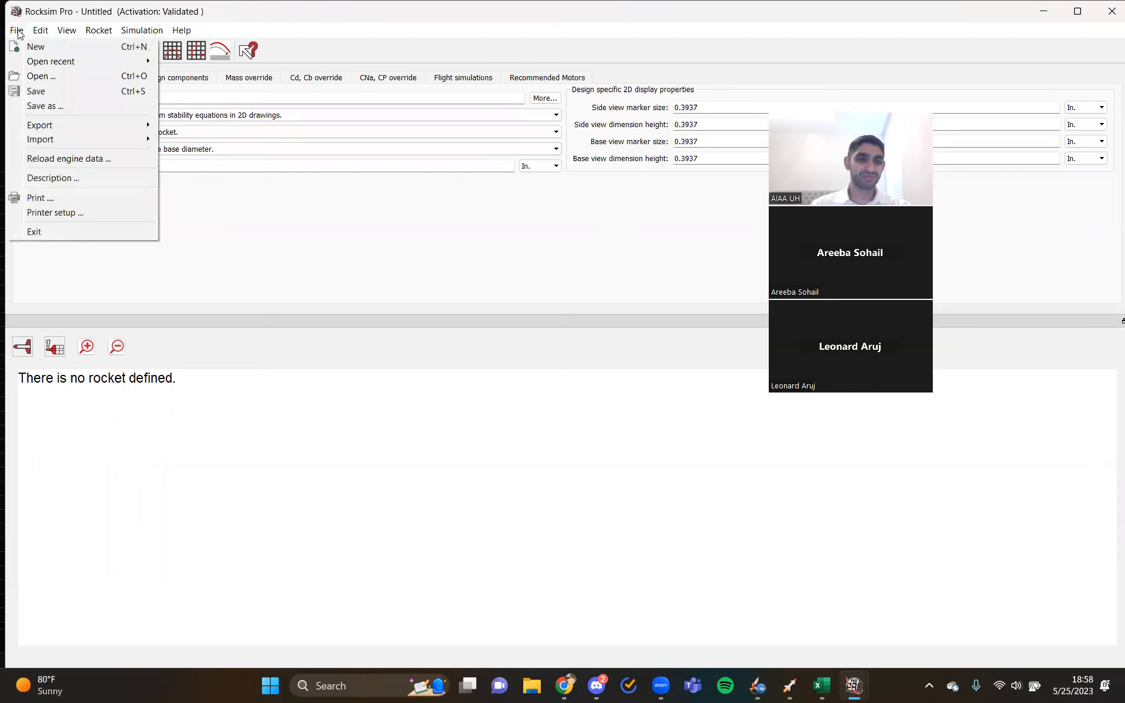
click(47, 75)
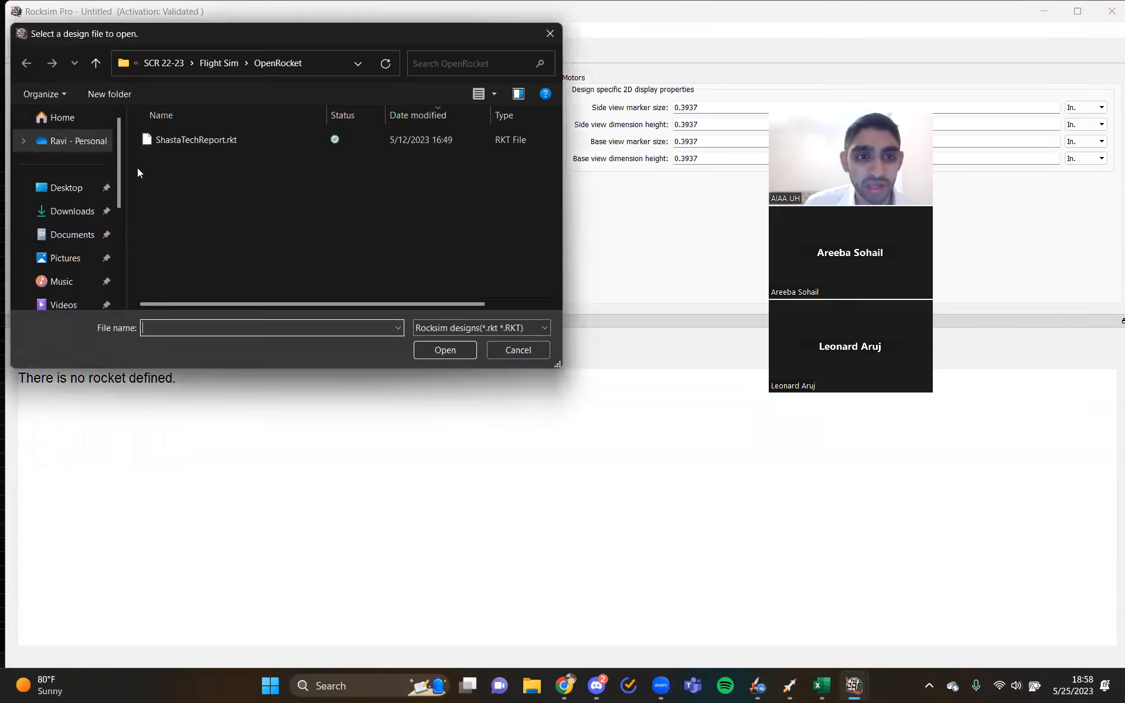
click(234, 139)
click(432, 351)
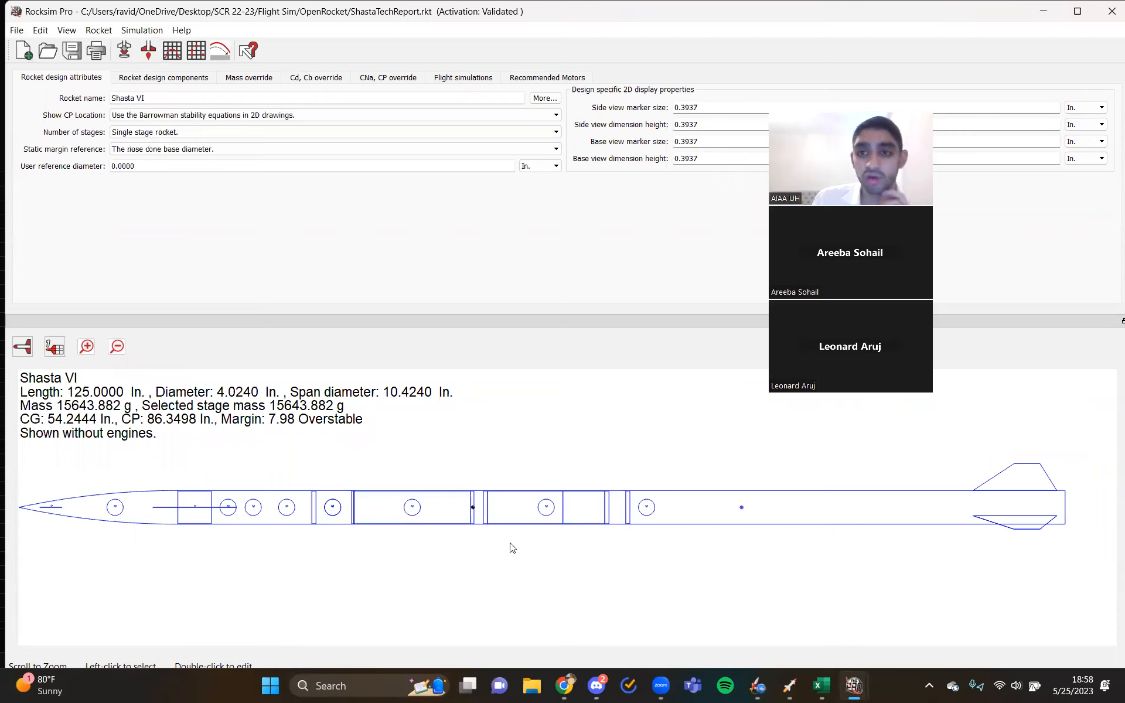
drag(893, 110, 826, 51)
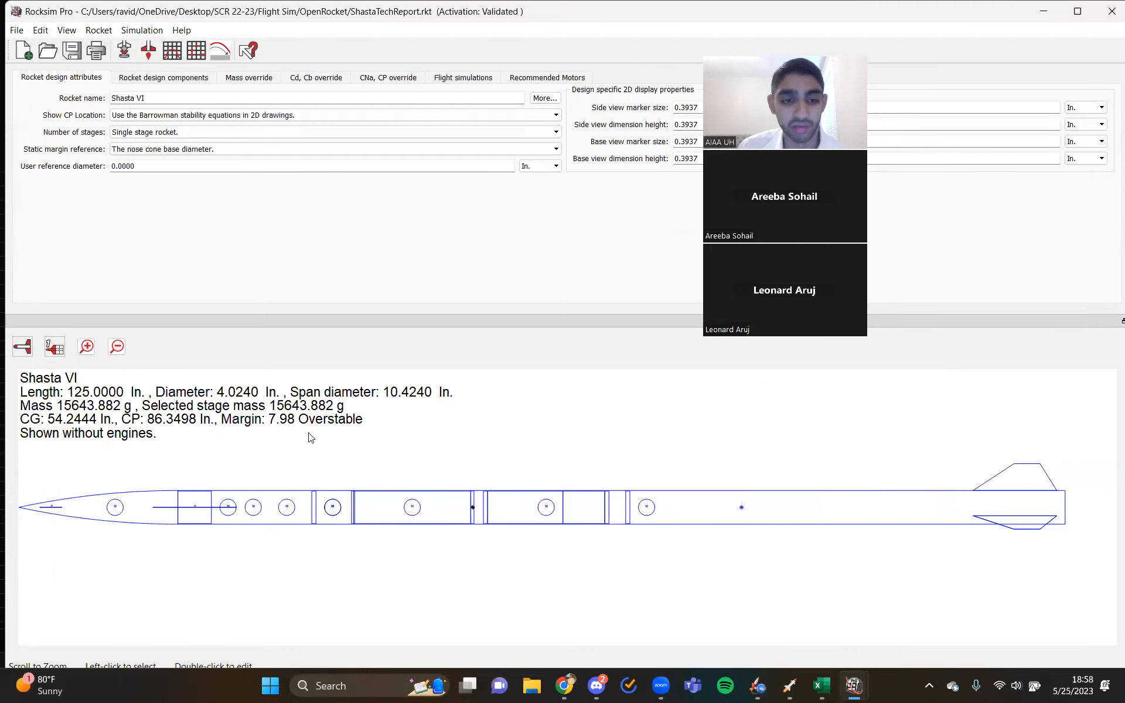
- Prepare the rocket for launch by loading the Cesaroni O3400-IM engine into the 98 mm Lower Airframe mount, and accept the simulation properties
click(125, 53)
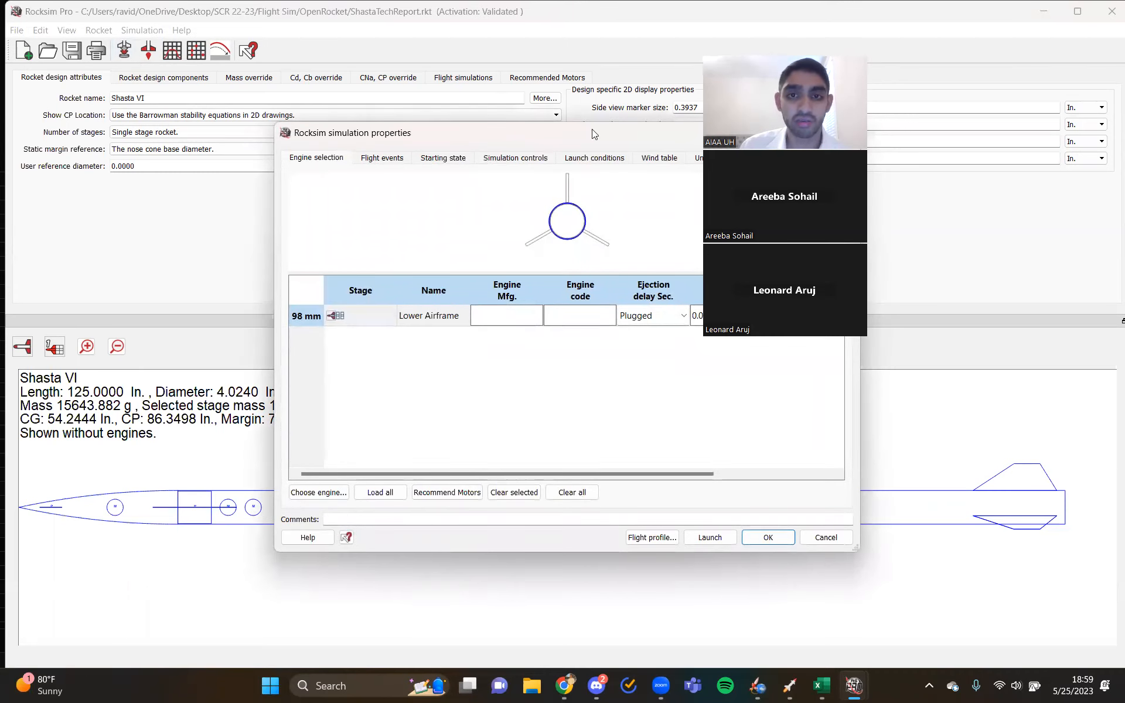
click(630, 124)
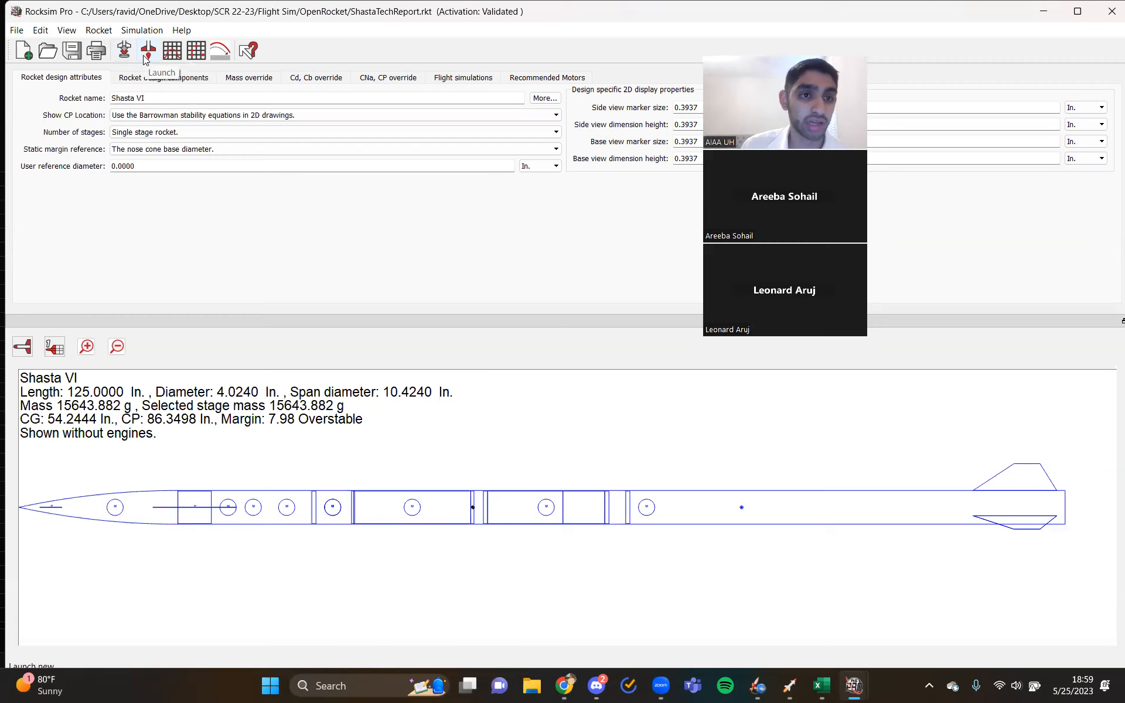
click(125, 57)
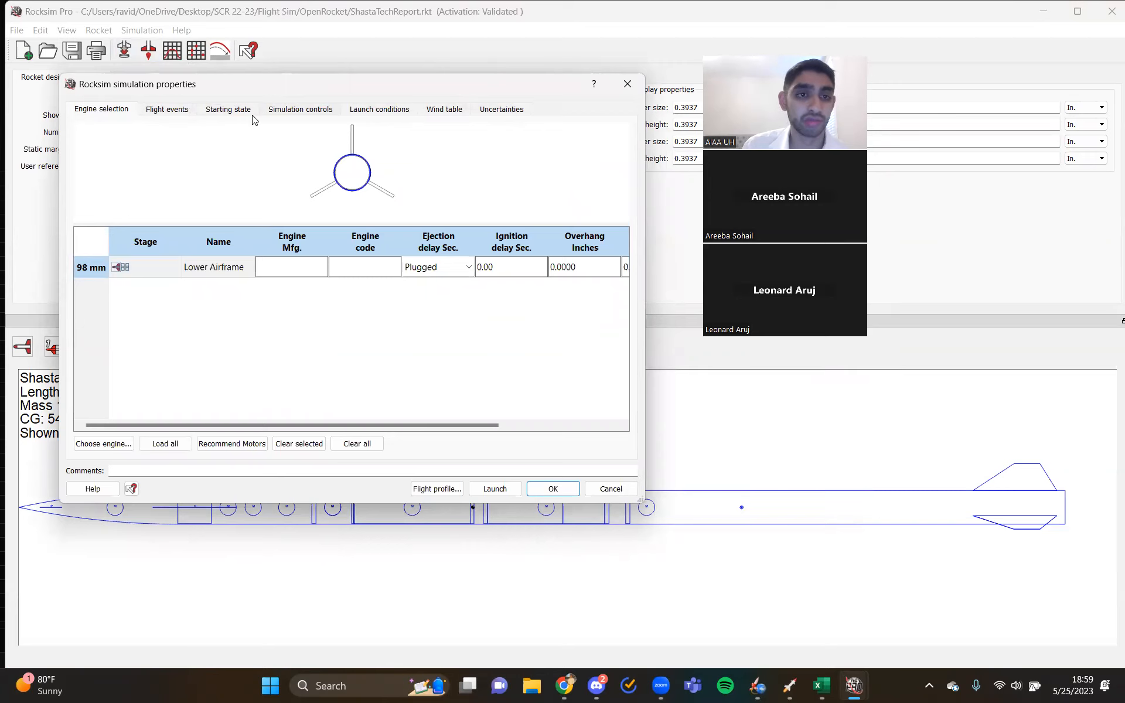
click(285, 267)
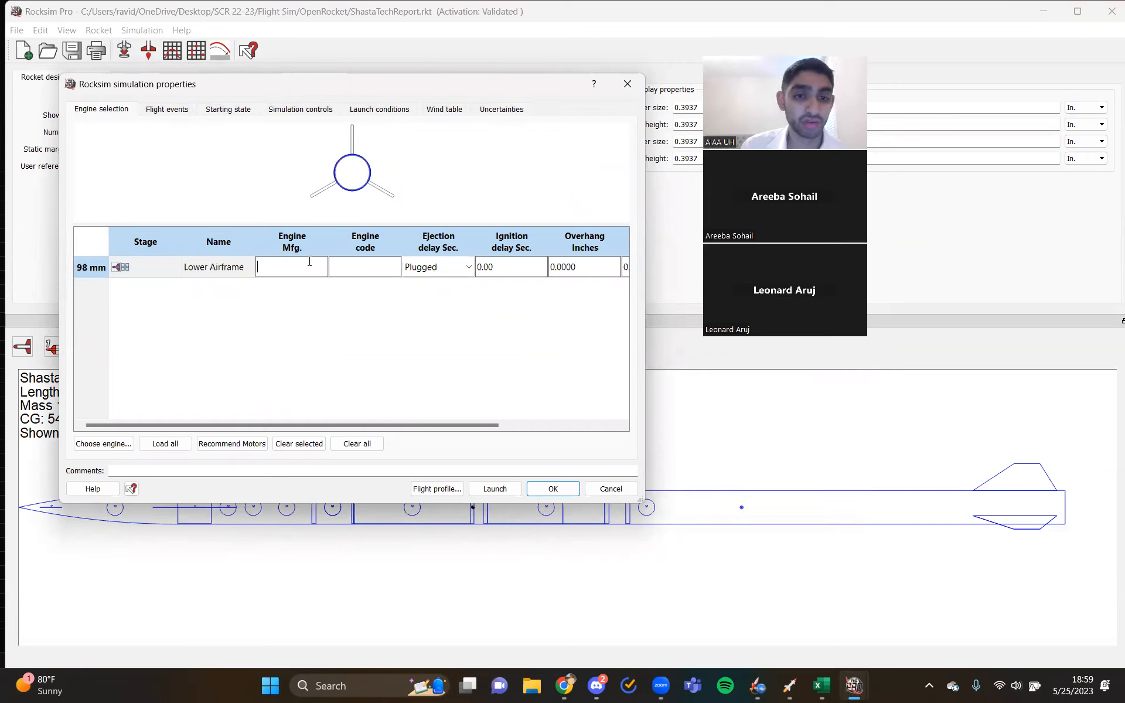
double_click(300, 268)
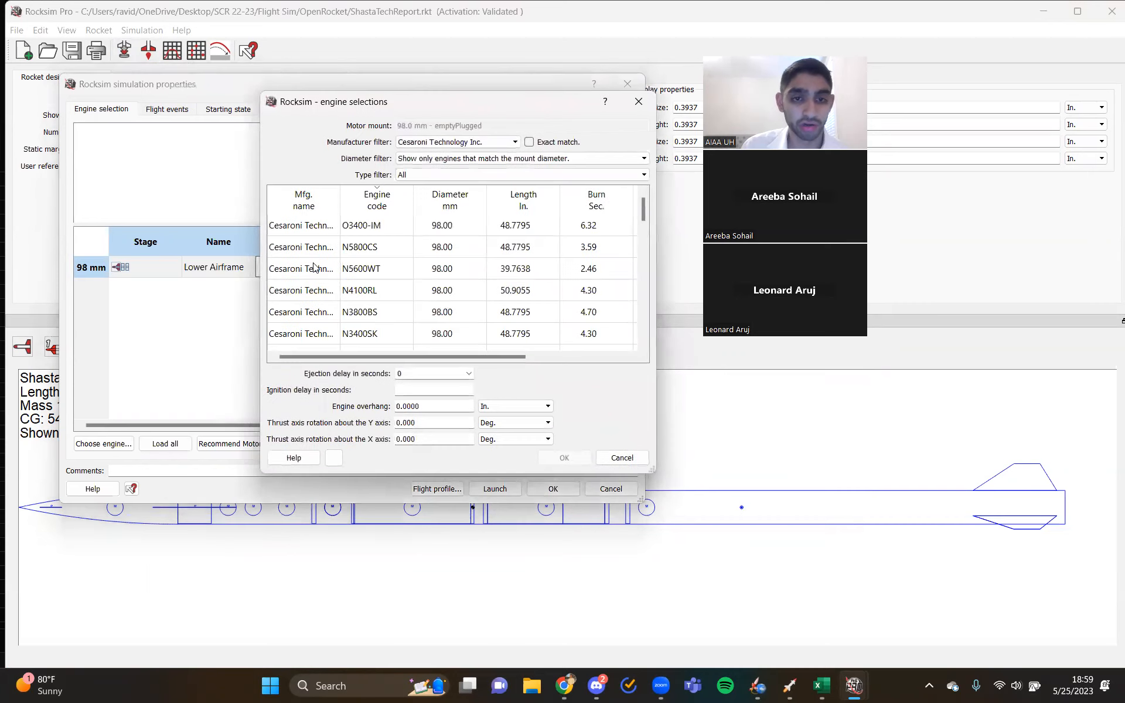
click(360, 230)
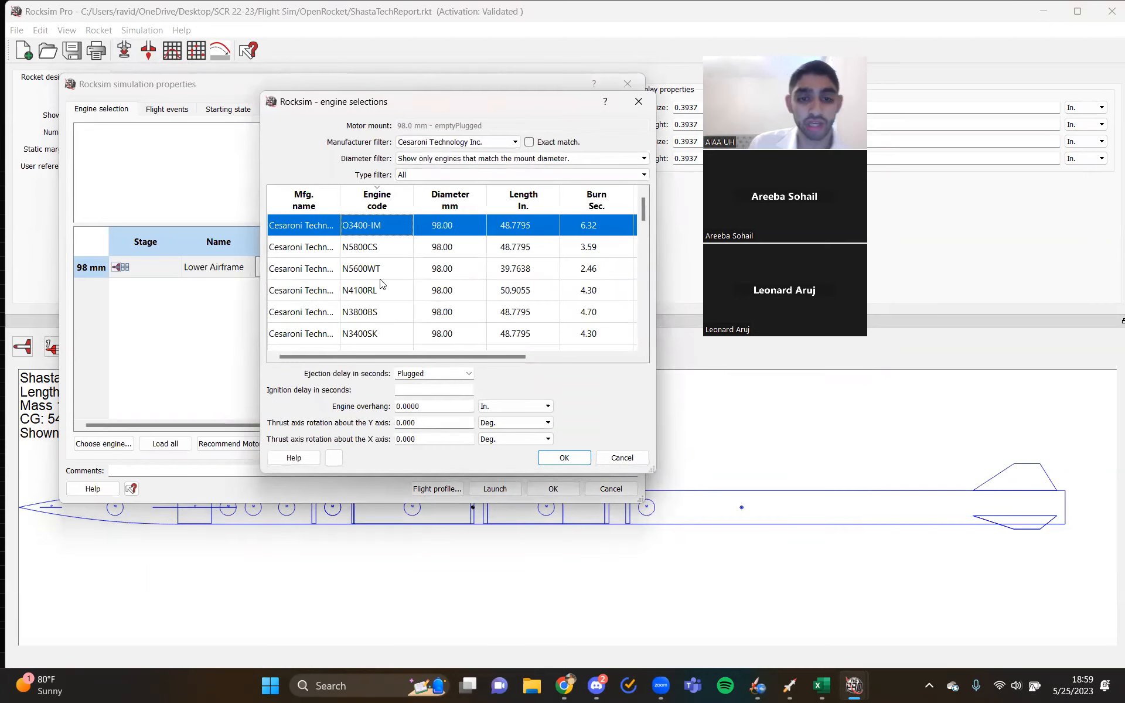
click(566, 454)
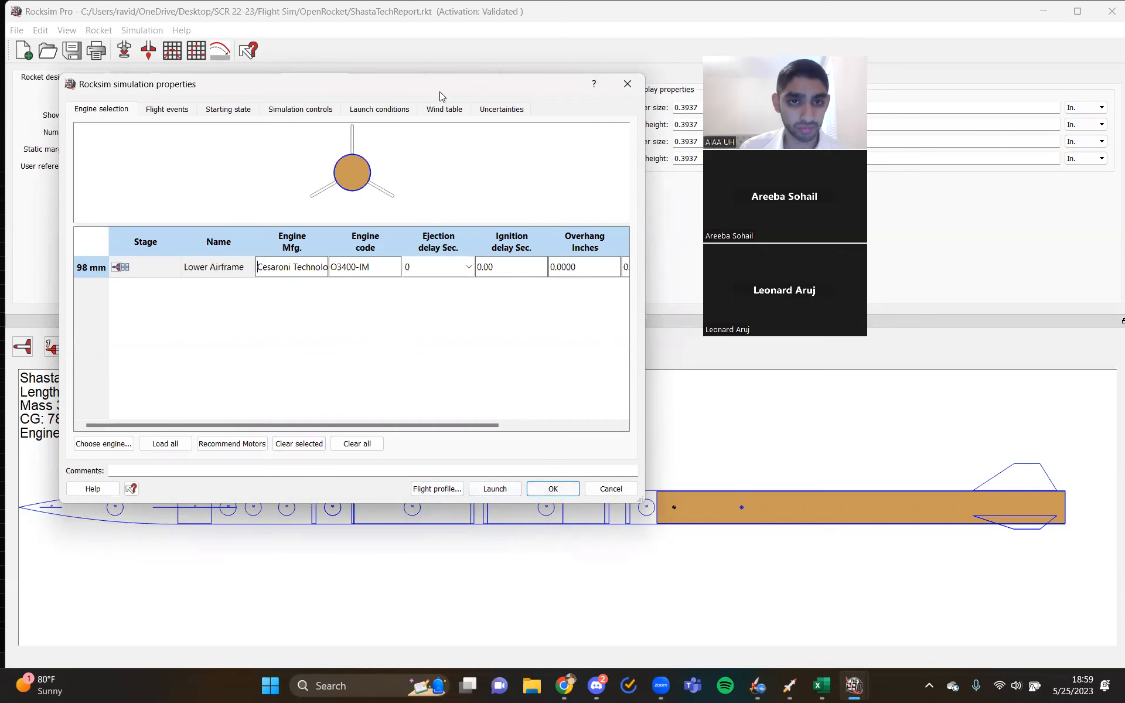
drag(440, 91, 534, 58)
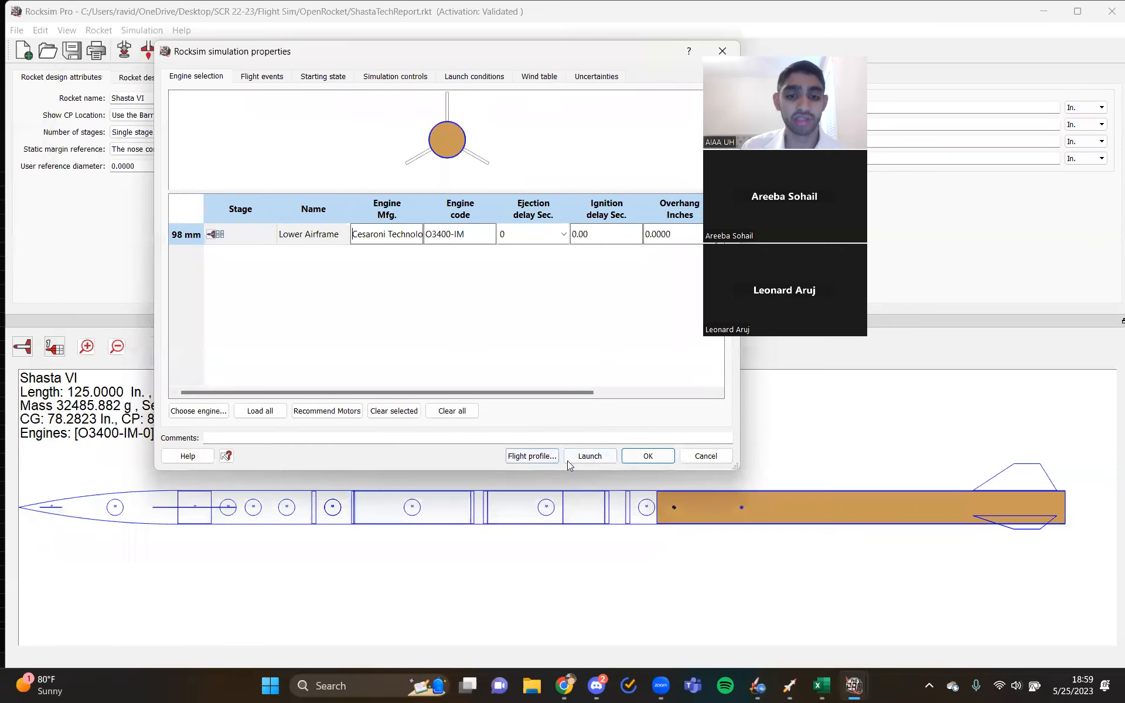
click(625, 461)
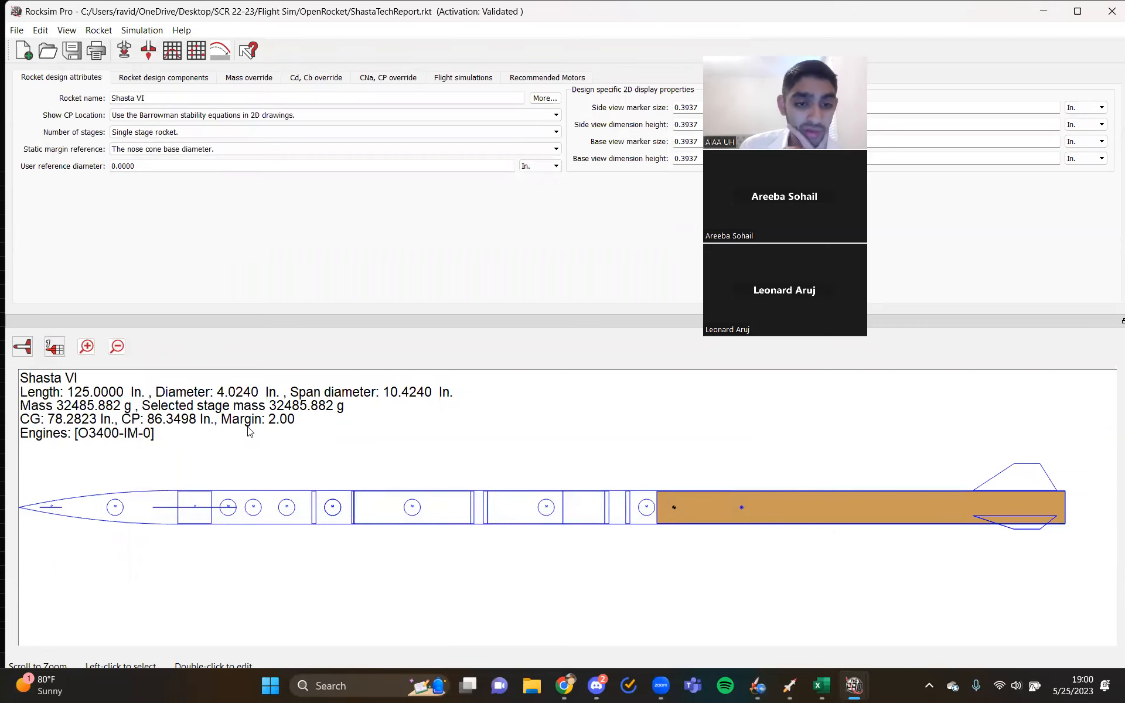
- Show the rocket's design components, examine the Nose Cone 5:1 Ogive's general properties and mass override, and accept its settings
click(182, 77)
click(42, 131)
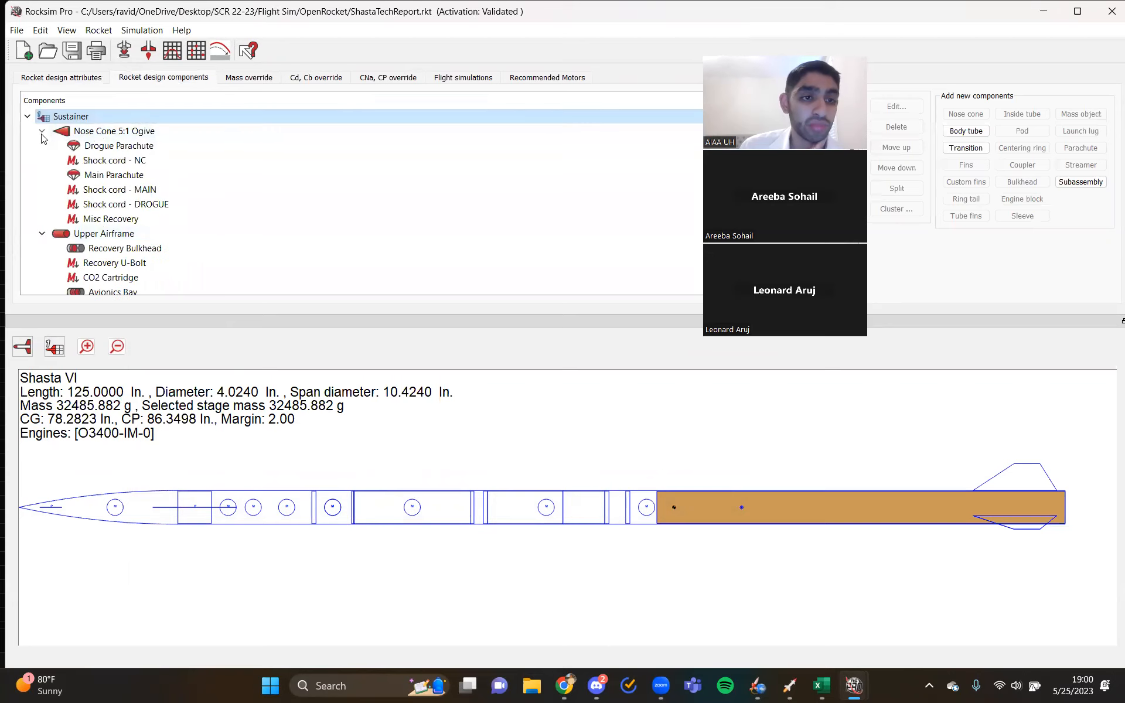
double_click(170, 133)
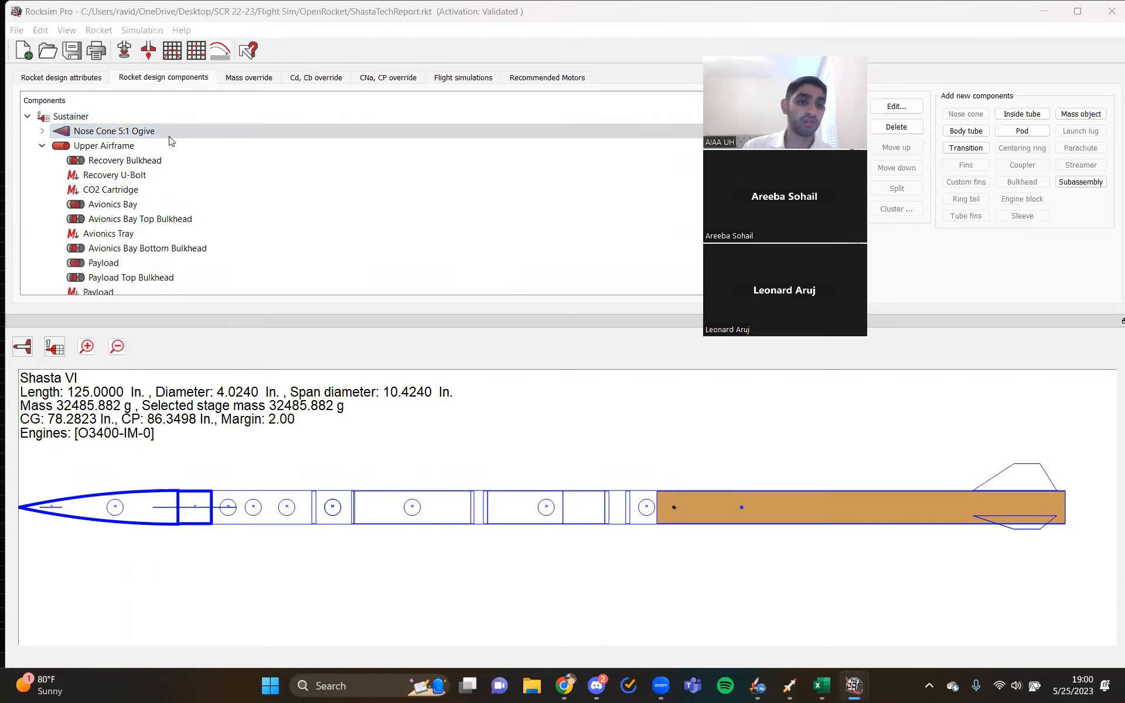
drag(498, 164, 225, 116)
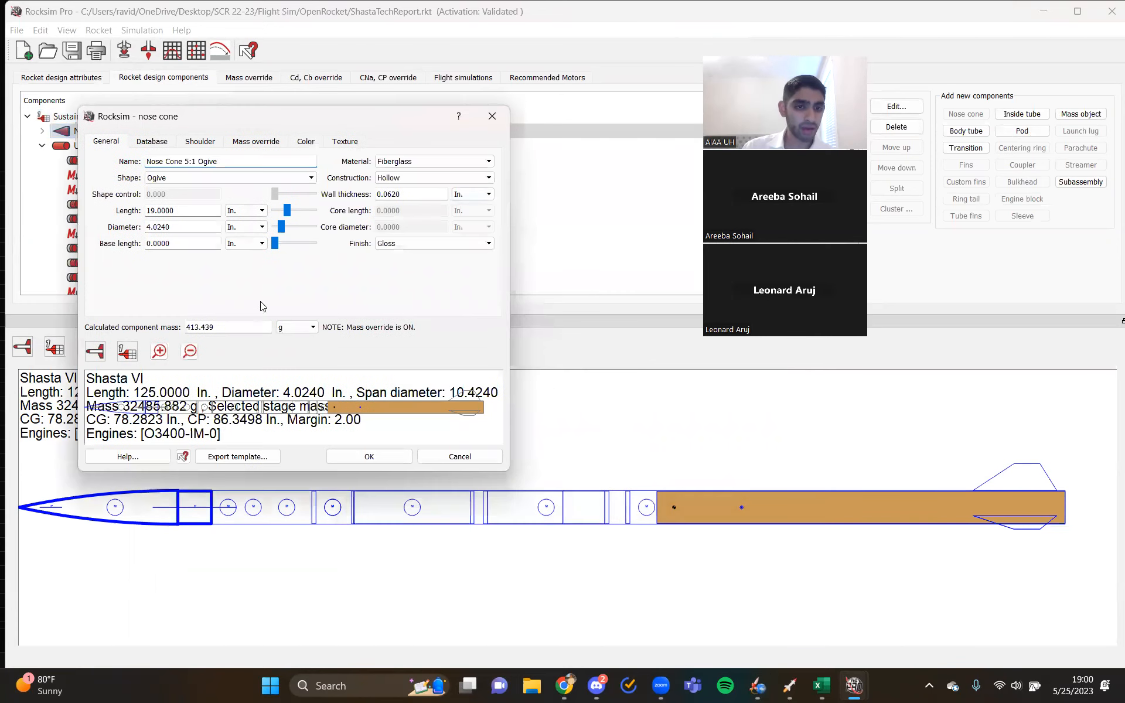
click(258, 142)
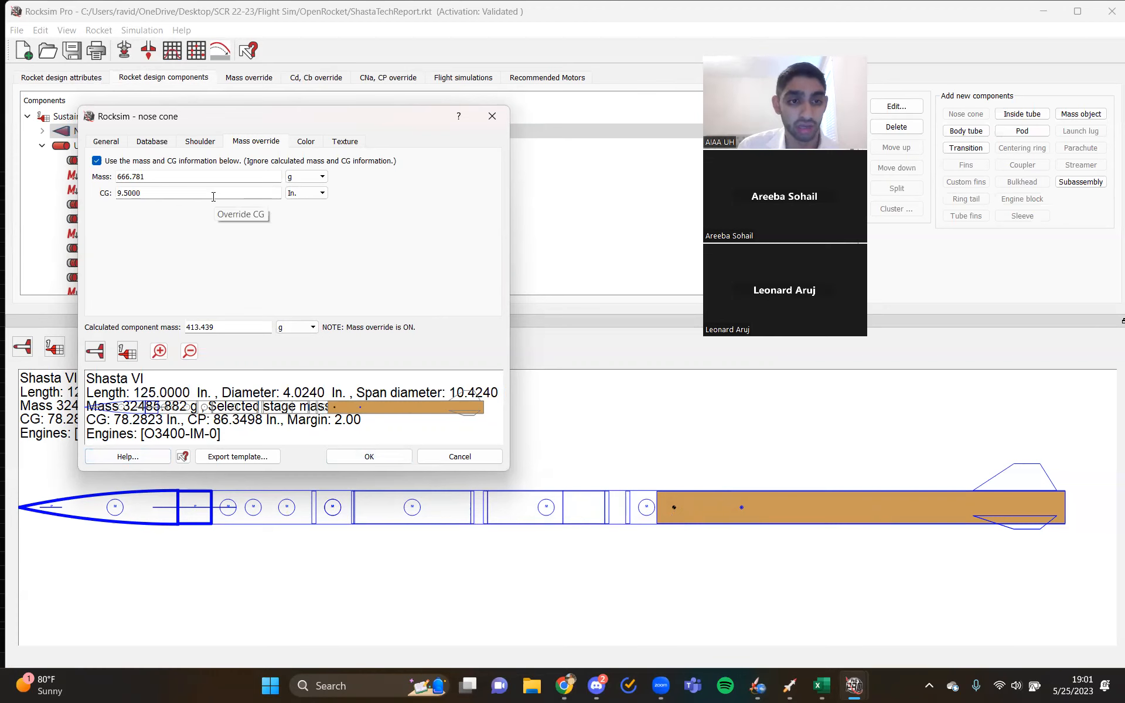
click(341, 461)
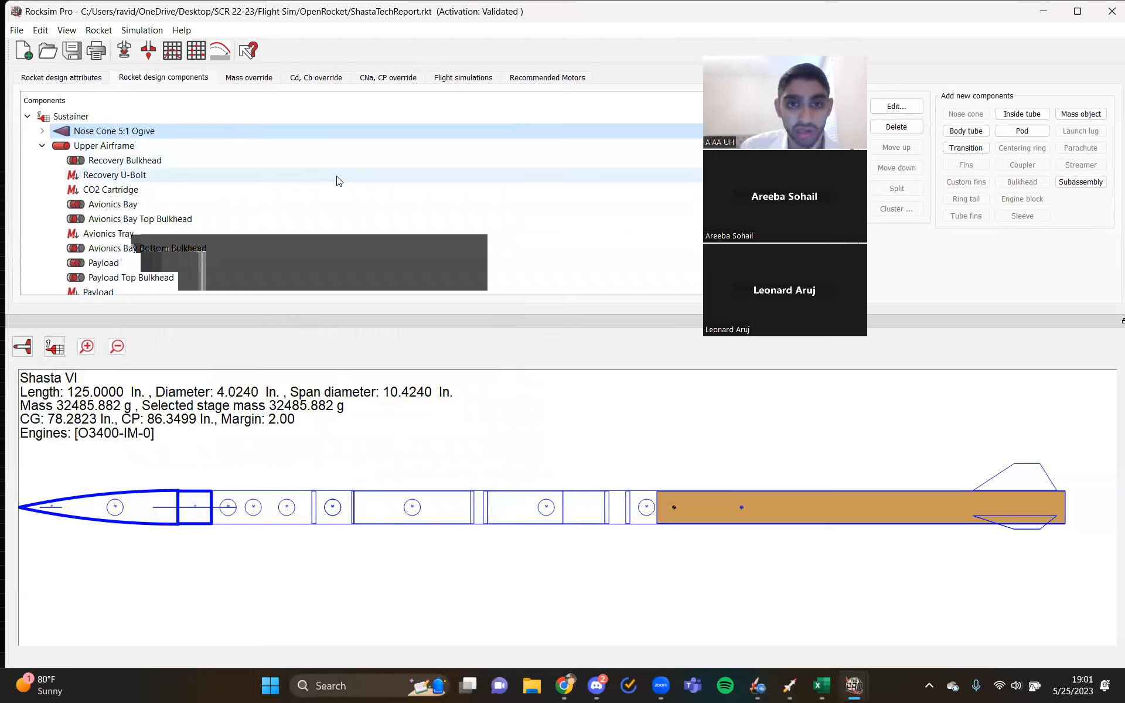
- Open the O3400-IM flight simulation for editing and show its flight events
click(461, 77)
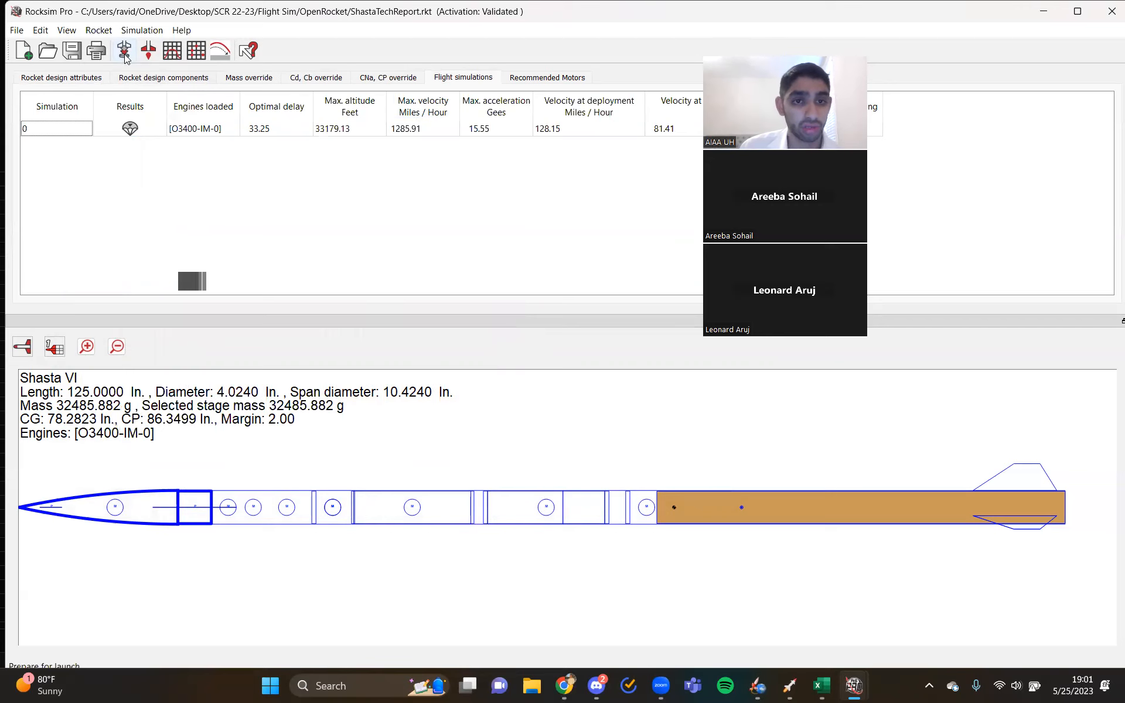
right_click(245, 134)
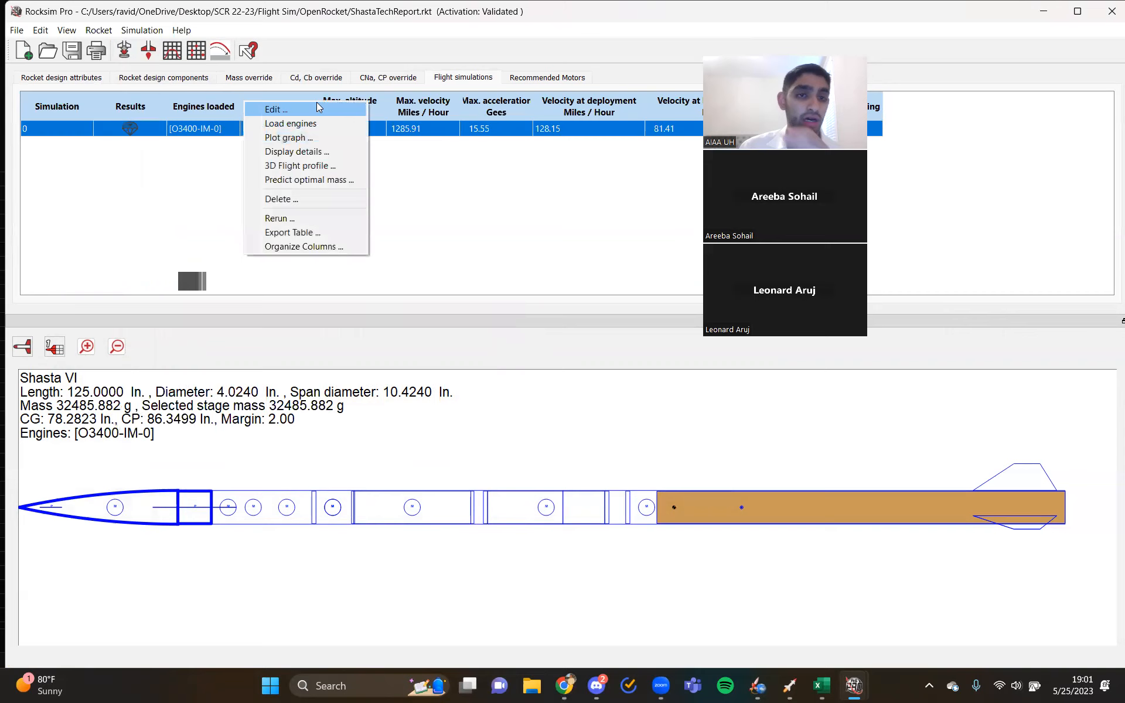
click(360, 113)
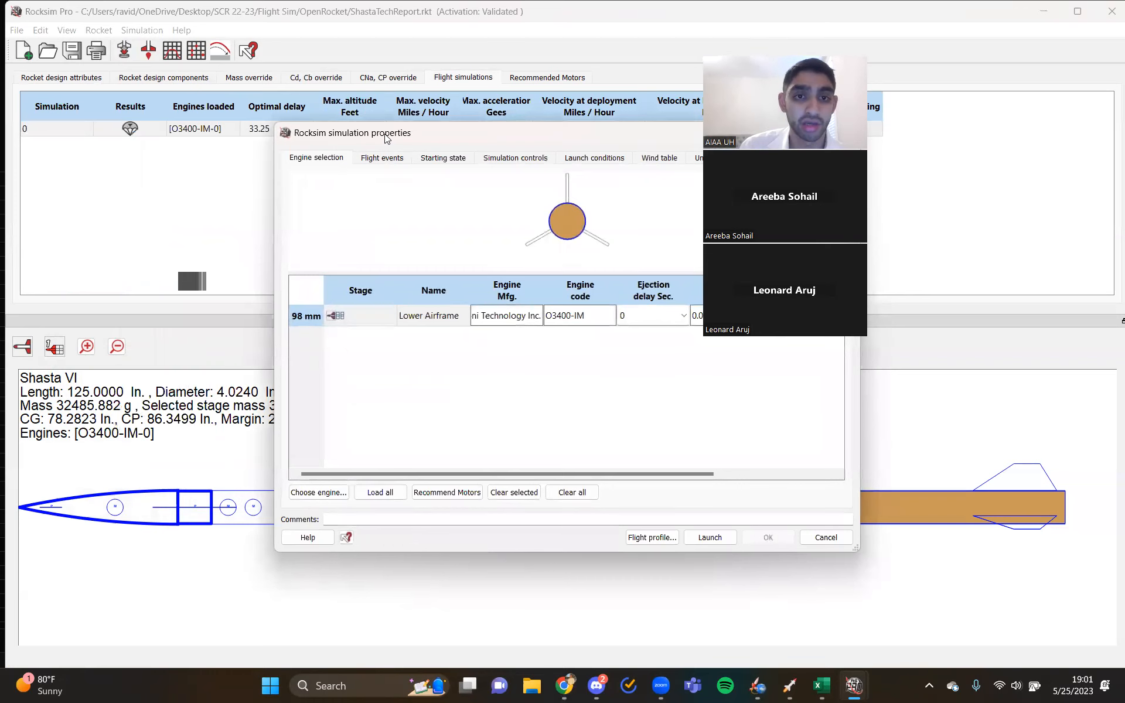
click(198, 98)
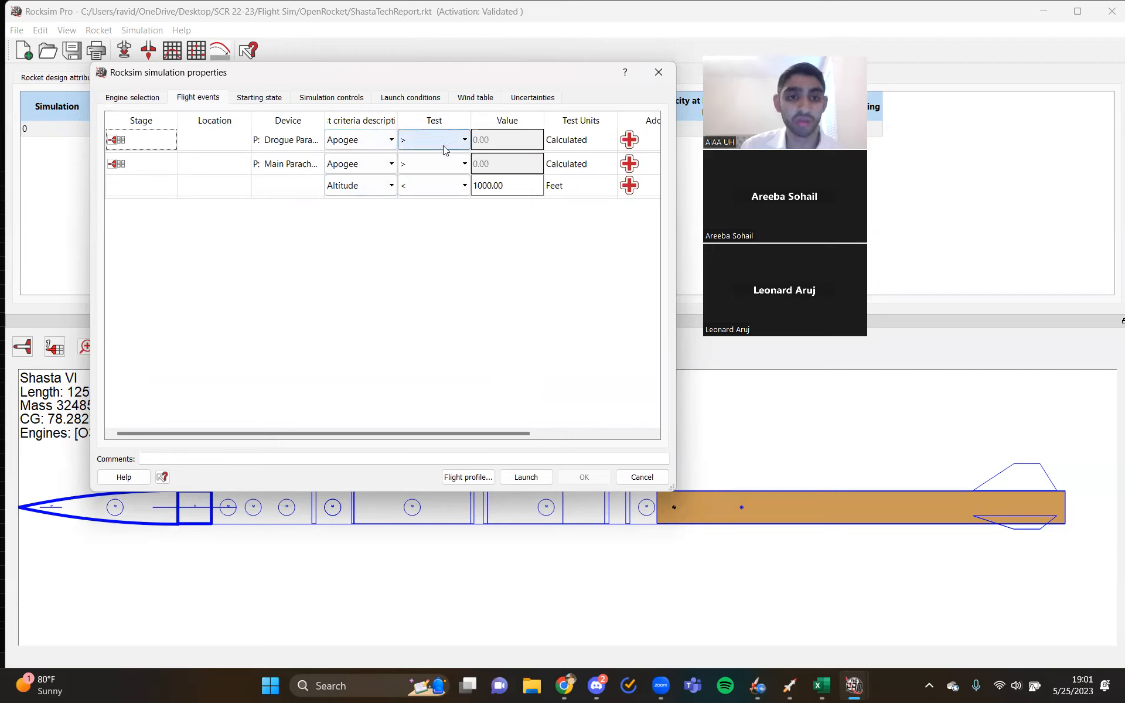
- Enlarge the simulation properties and the test criteria column, and set the drogue parachute's deployment criterion to Apogee
click(371, 143)
scroll(369, 205, up, 2)
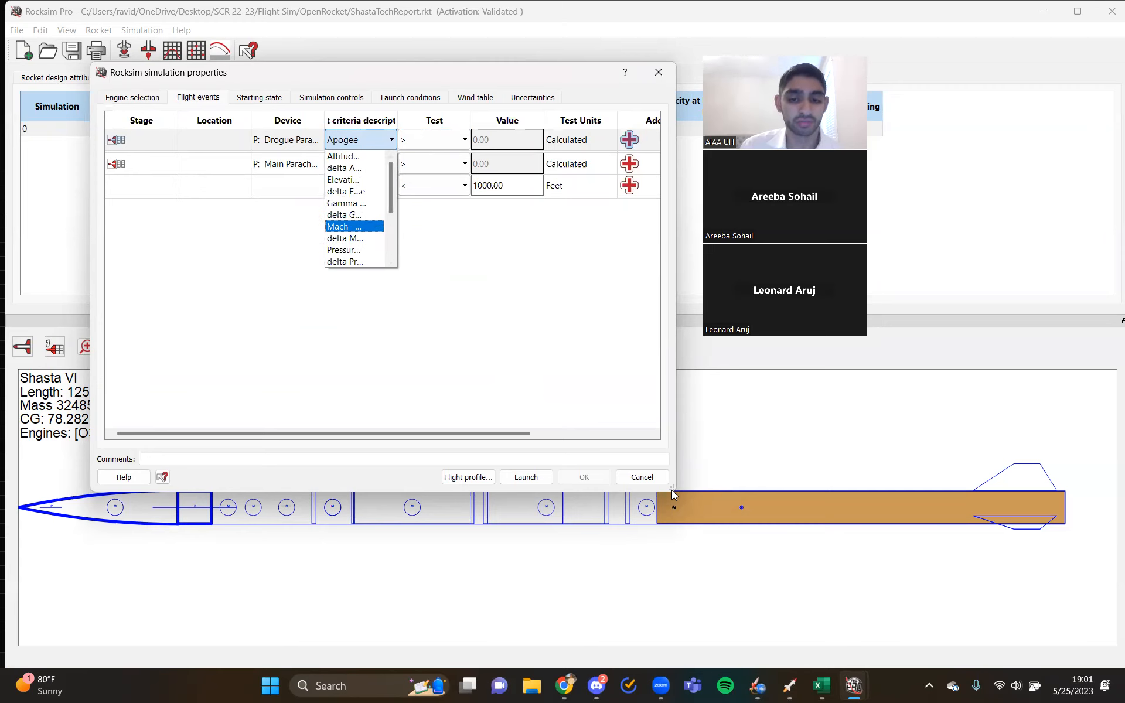
drag(672, 494, 950, 588)
click(372, 141)
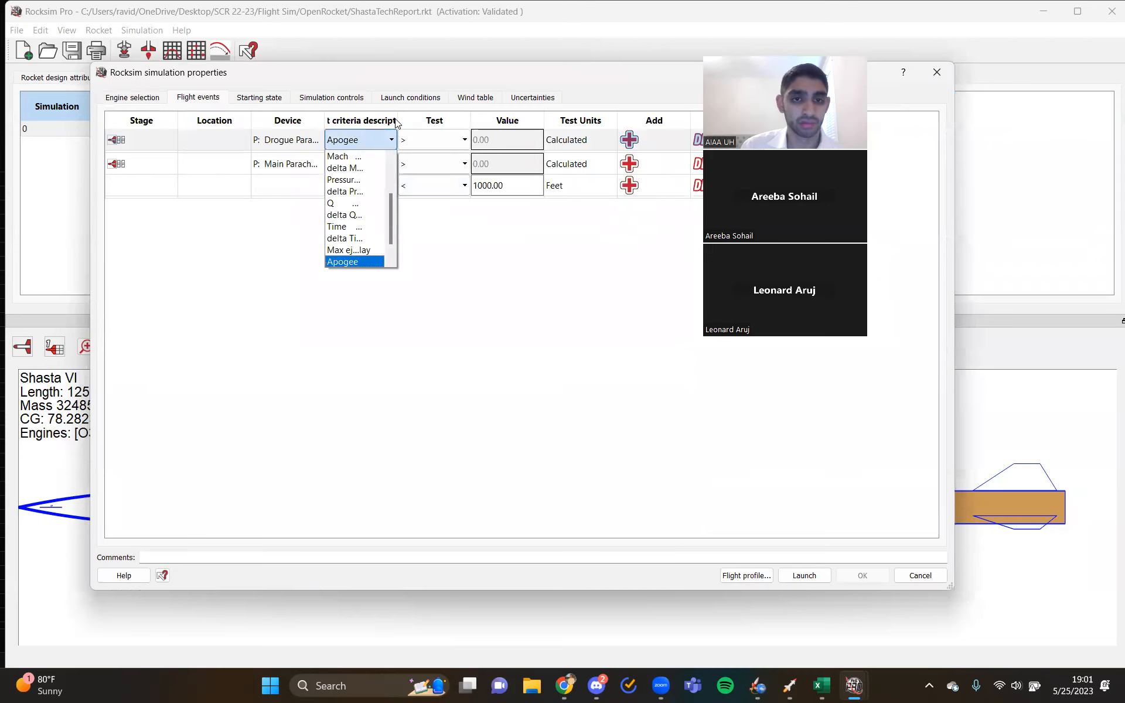
click(395, 121)
drag(396, 121, 452, 120)
click(440, 139)
scroll(383, 211, up, 4)
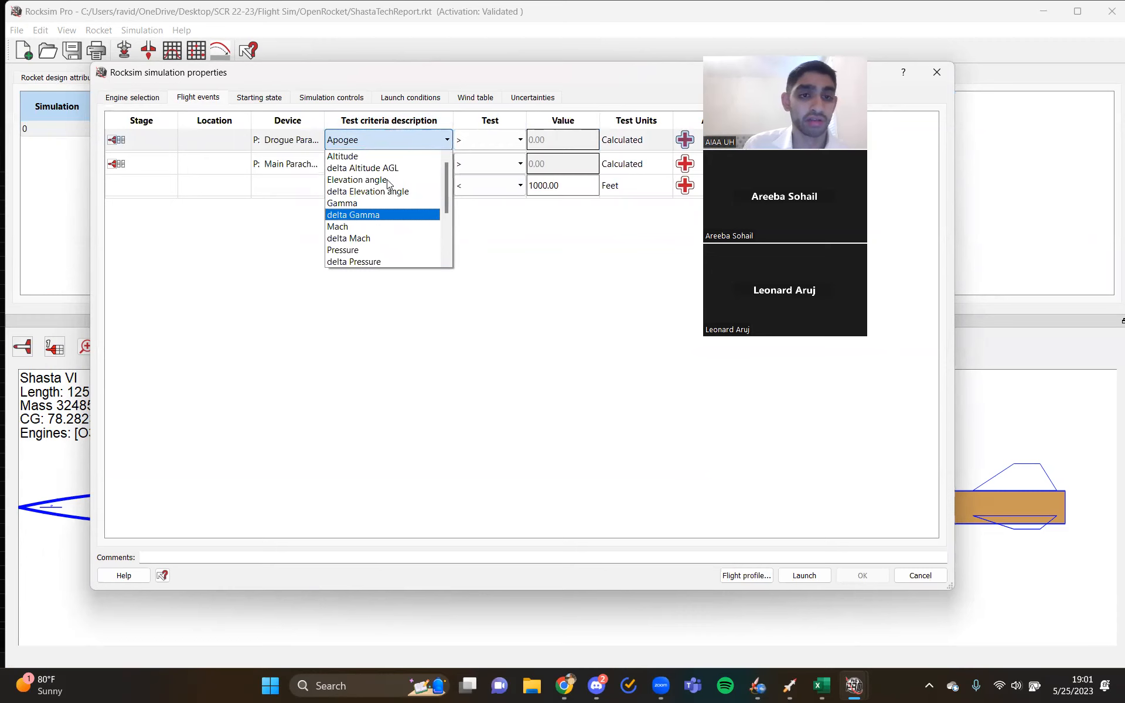
scroll(390, 203, down, 1)
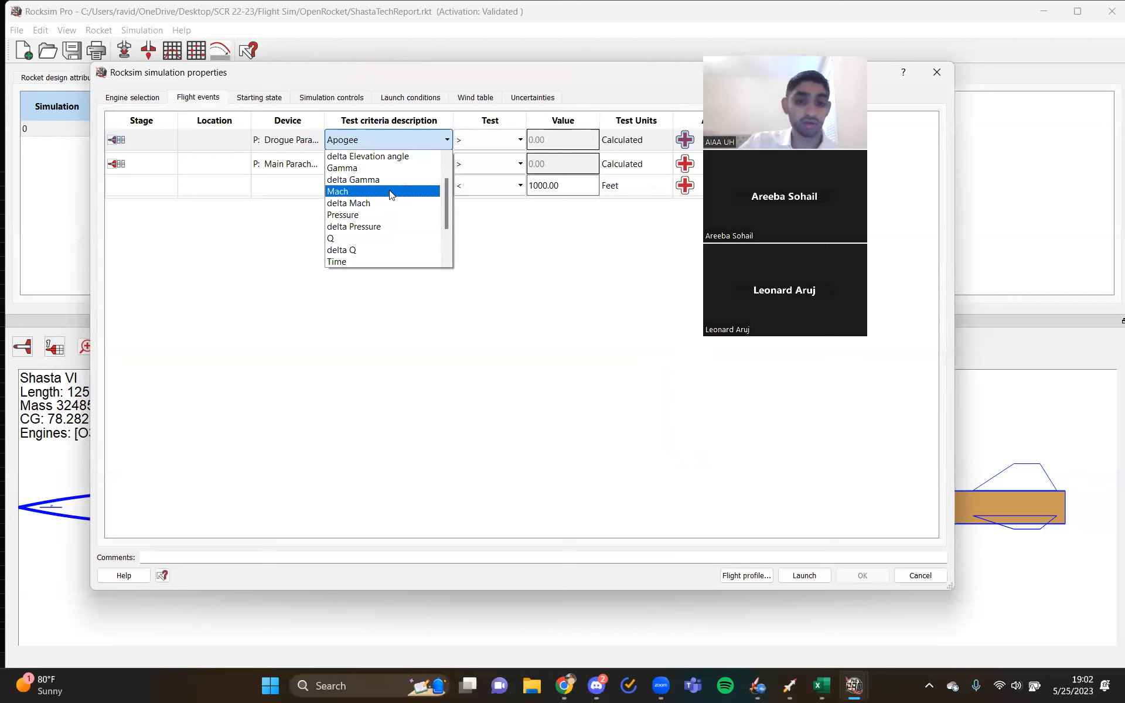
scroll(360, 258, down, 2)
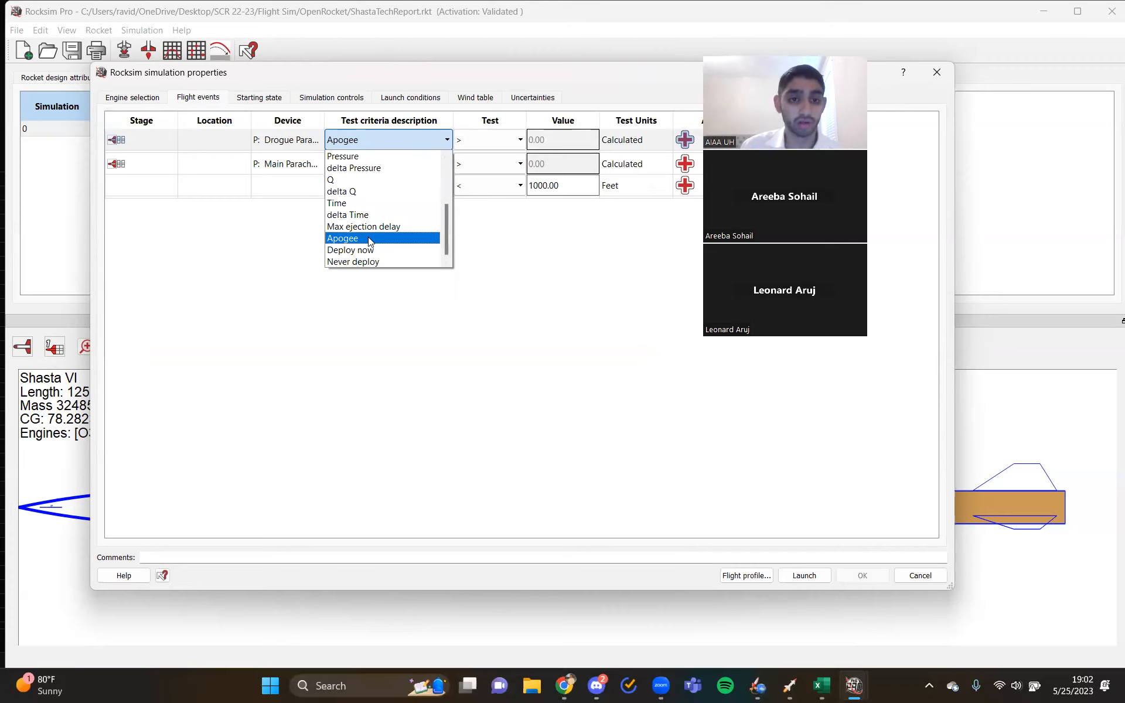
click(369, 240)
- Set the main parachute's deployment criteria to Apogee with the > test, plus Altitude < 1000 feet
click(368, 163)
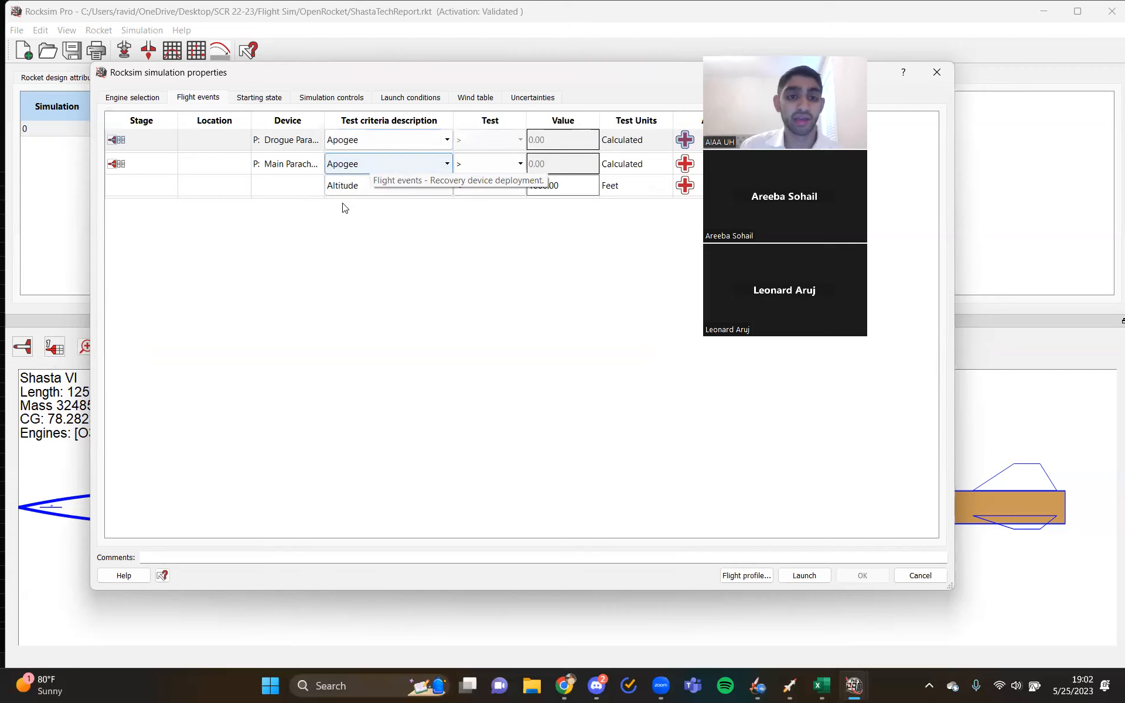
drag(834, 44, 1051, 34)
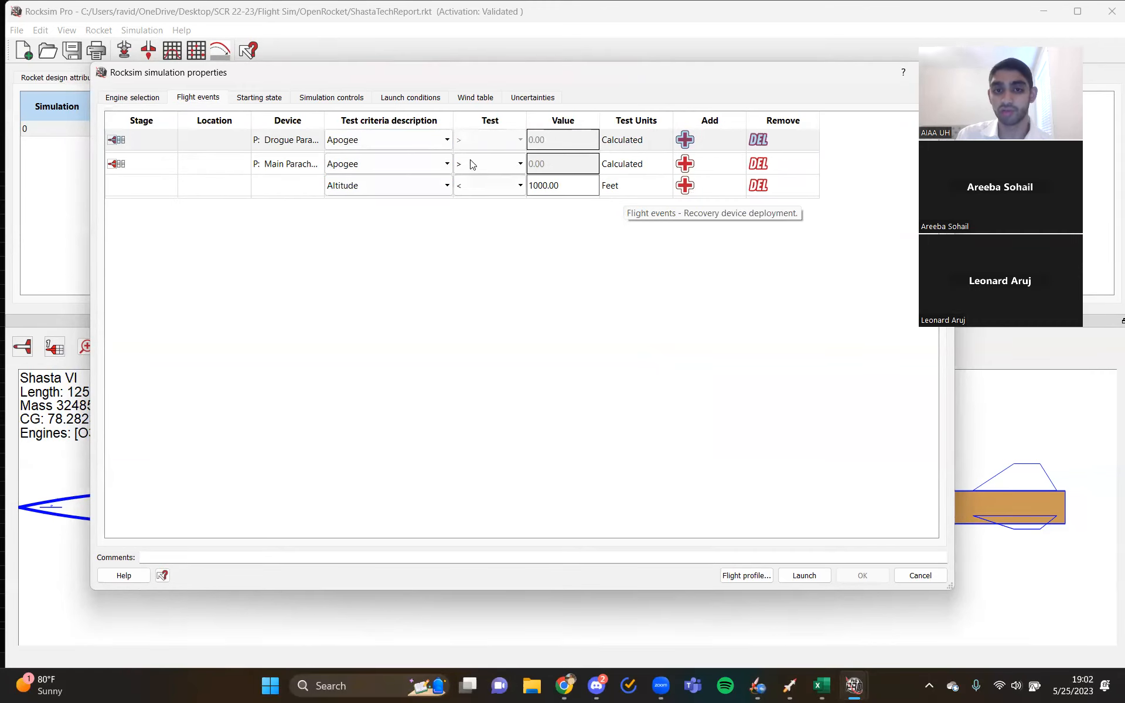
click(438, 161)
click(374, 284)
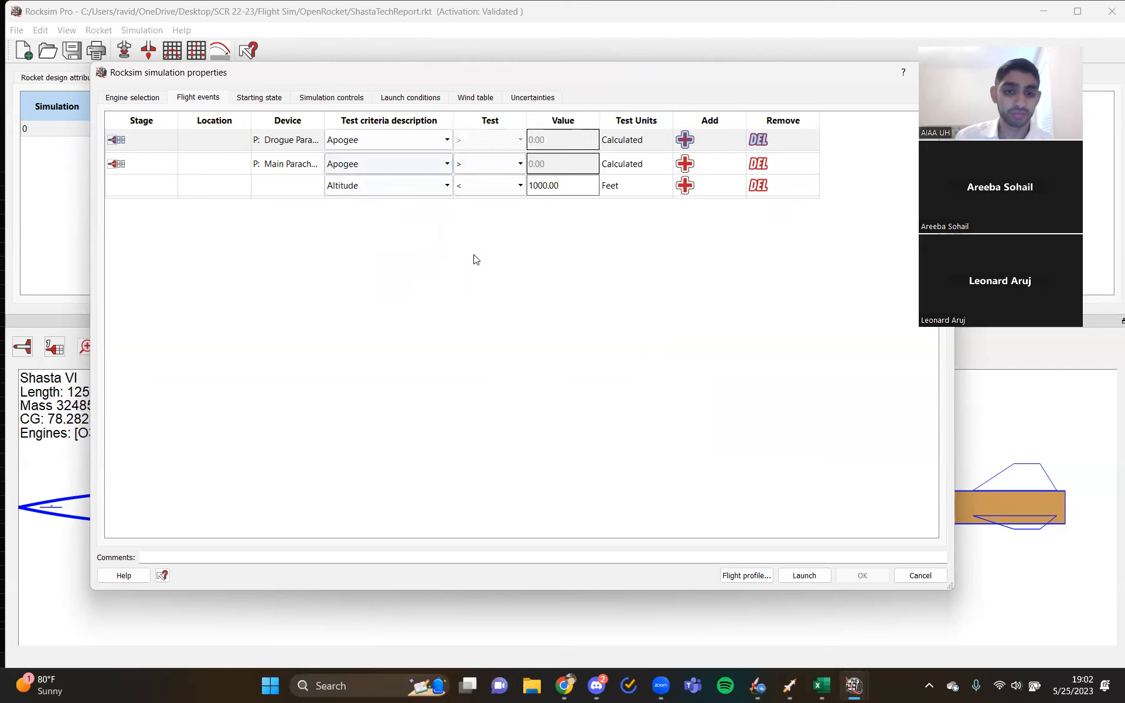
click(491, 163)
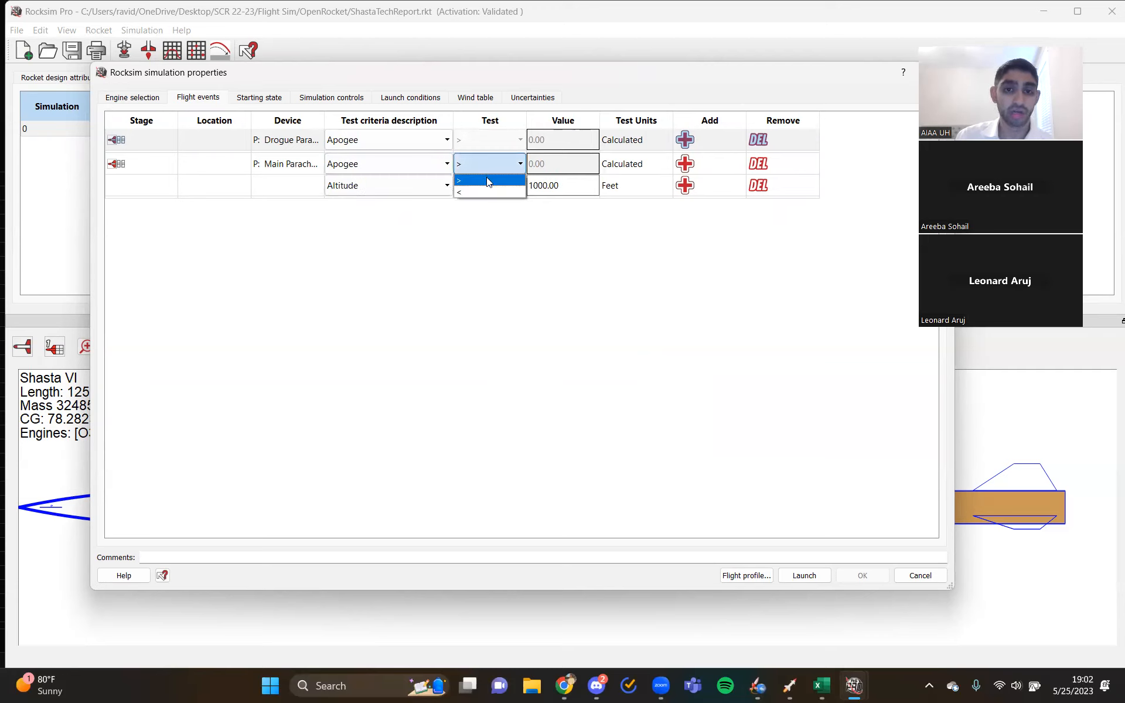
click(486, 177)
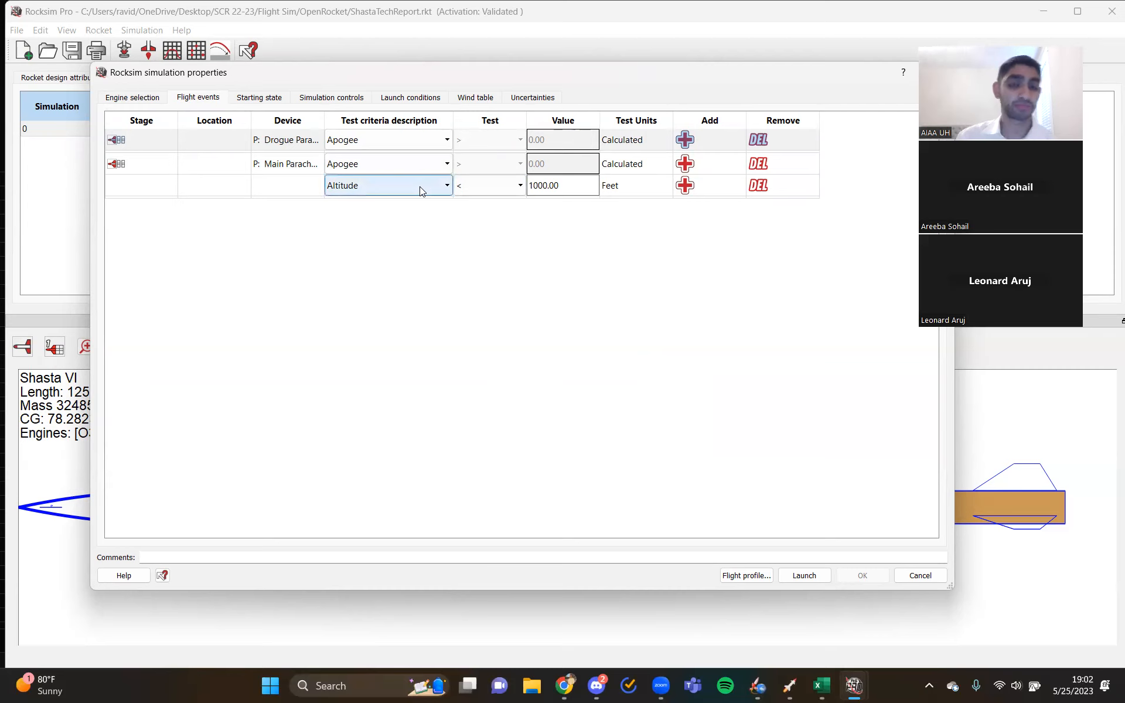
click(376, 183)
click(375, 202)
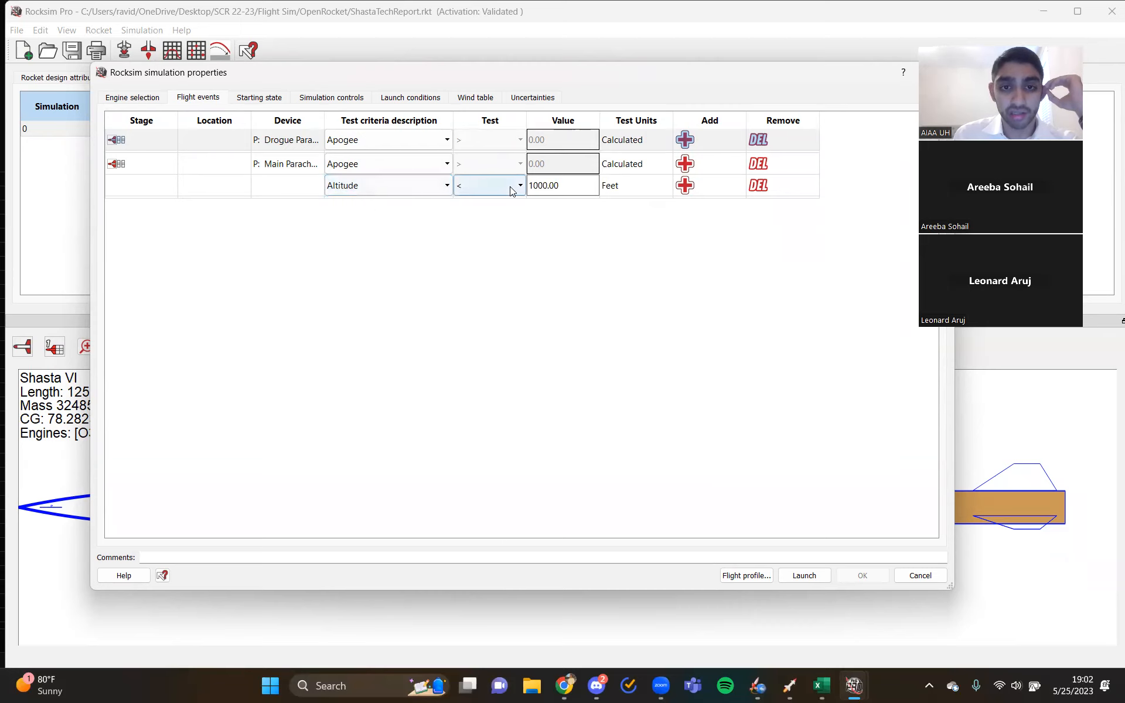
click(566, 185)
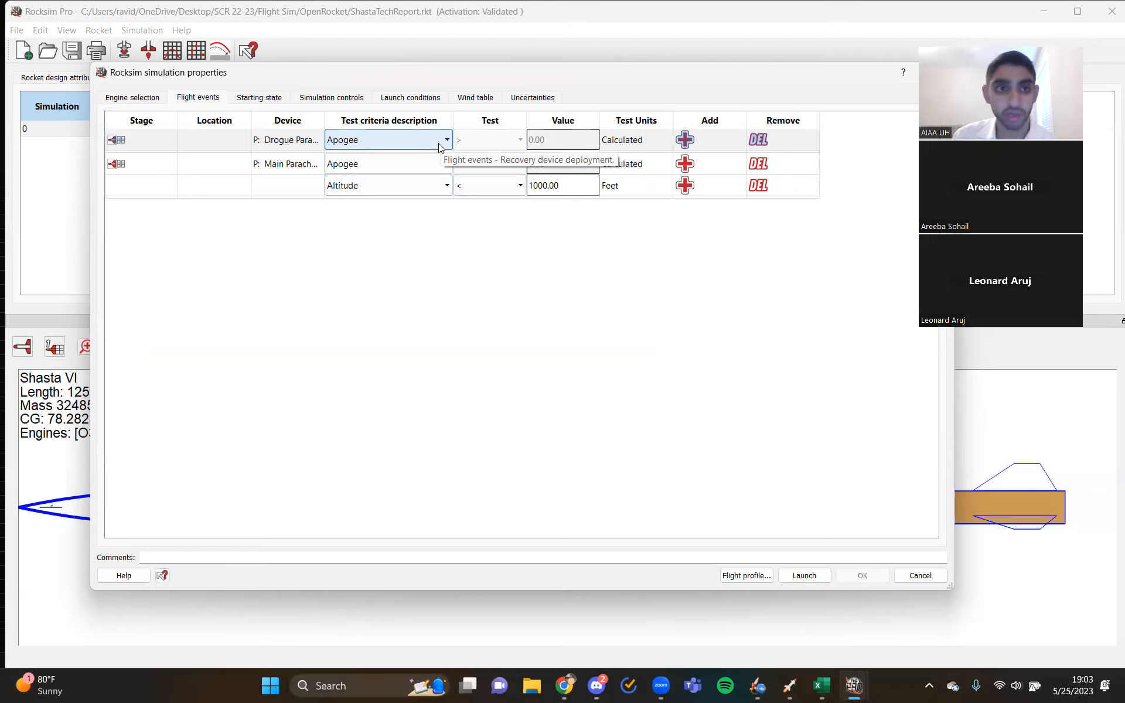
- Show the simulation's starting state and change the launch guide length unit to feet
click(250, 97)
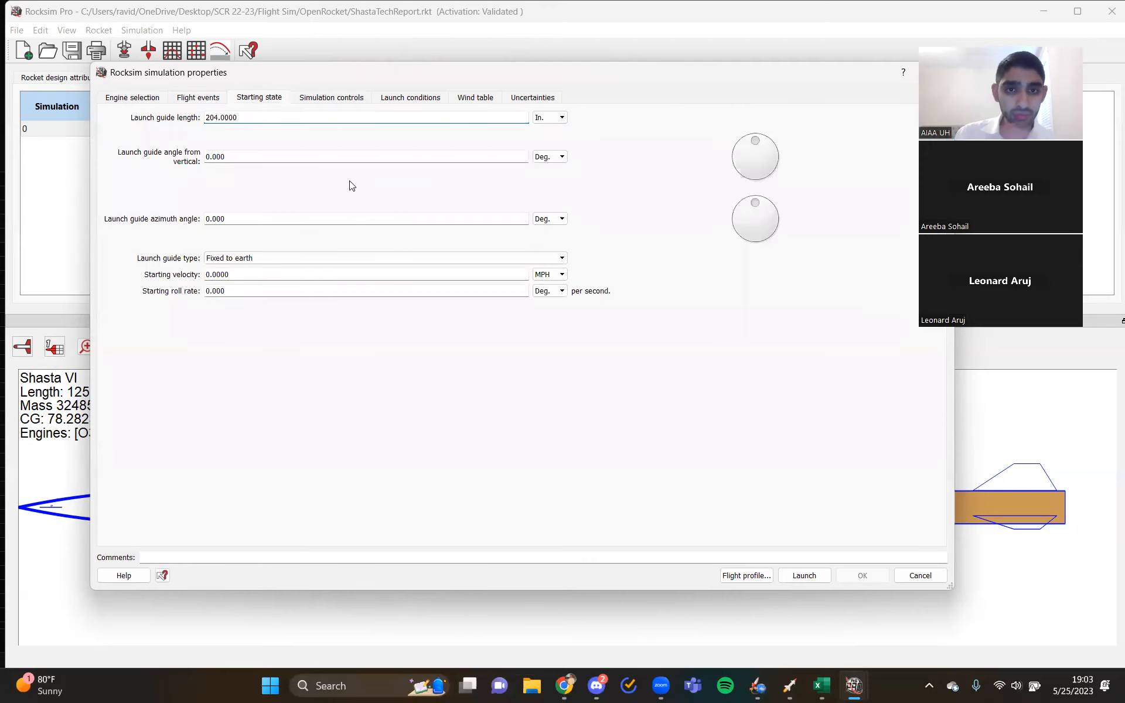
click(550, 120)
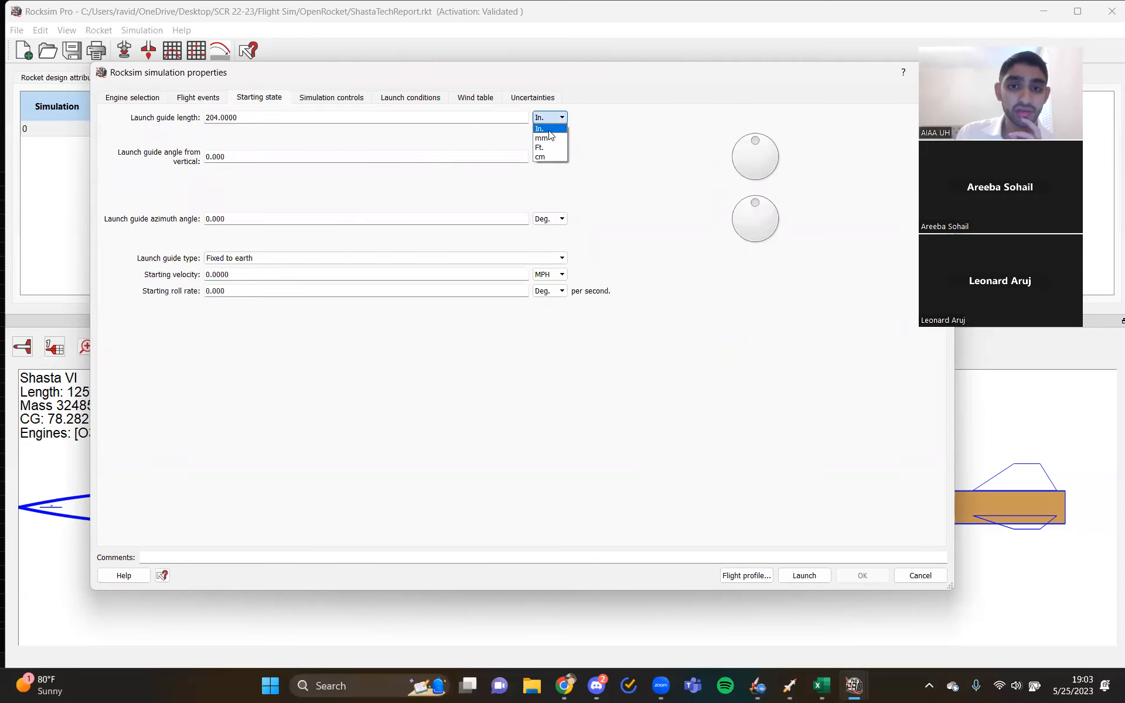
click(545, 147)
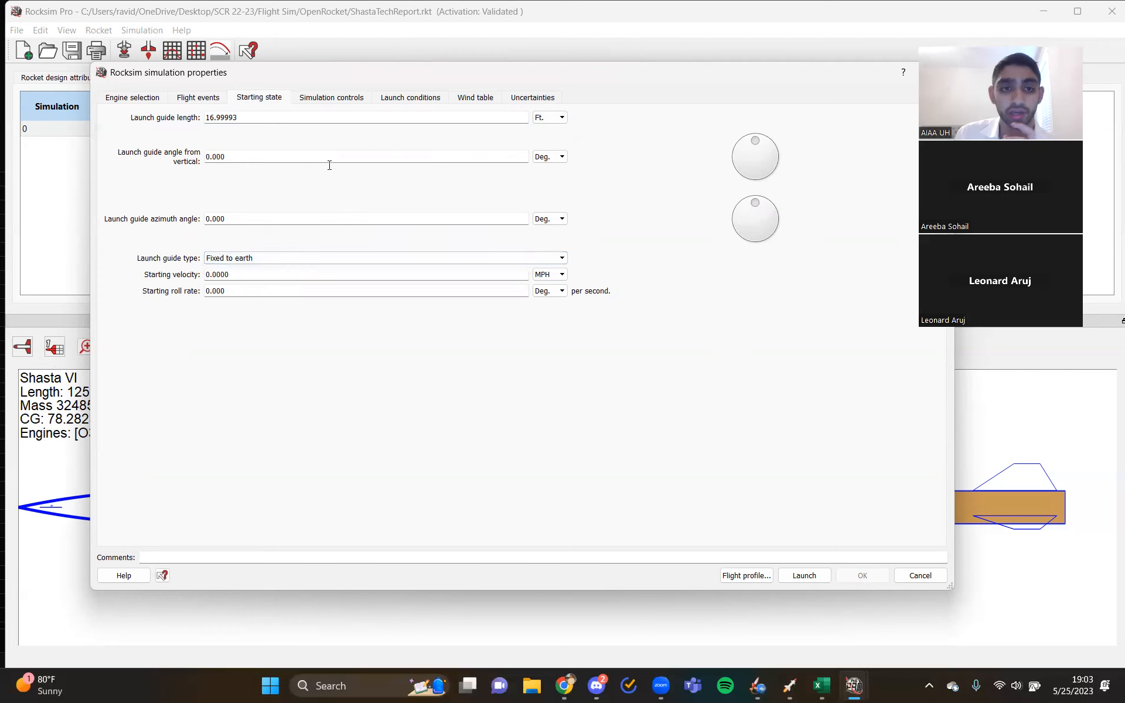
- Examine the simulation controls and the launch conditions, including relative humidity, temperature and barometric pressure
click(332, 98)
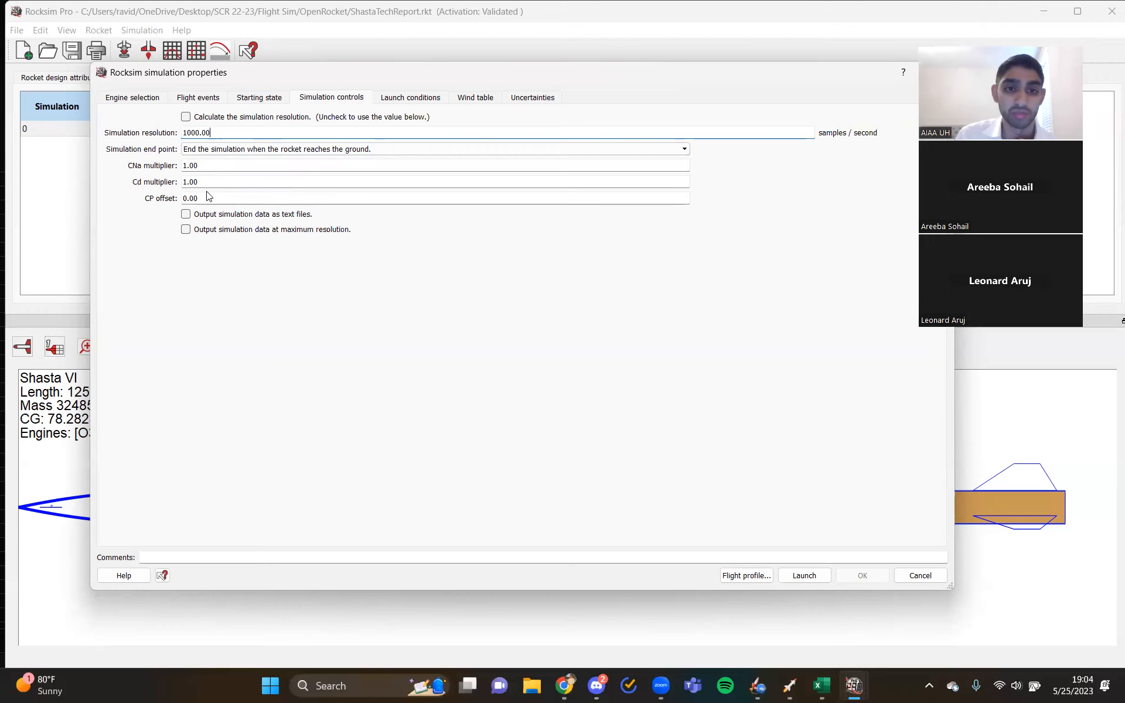
click(382, 100)
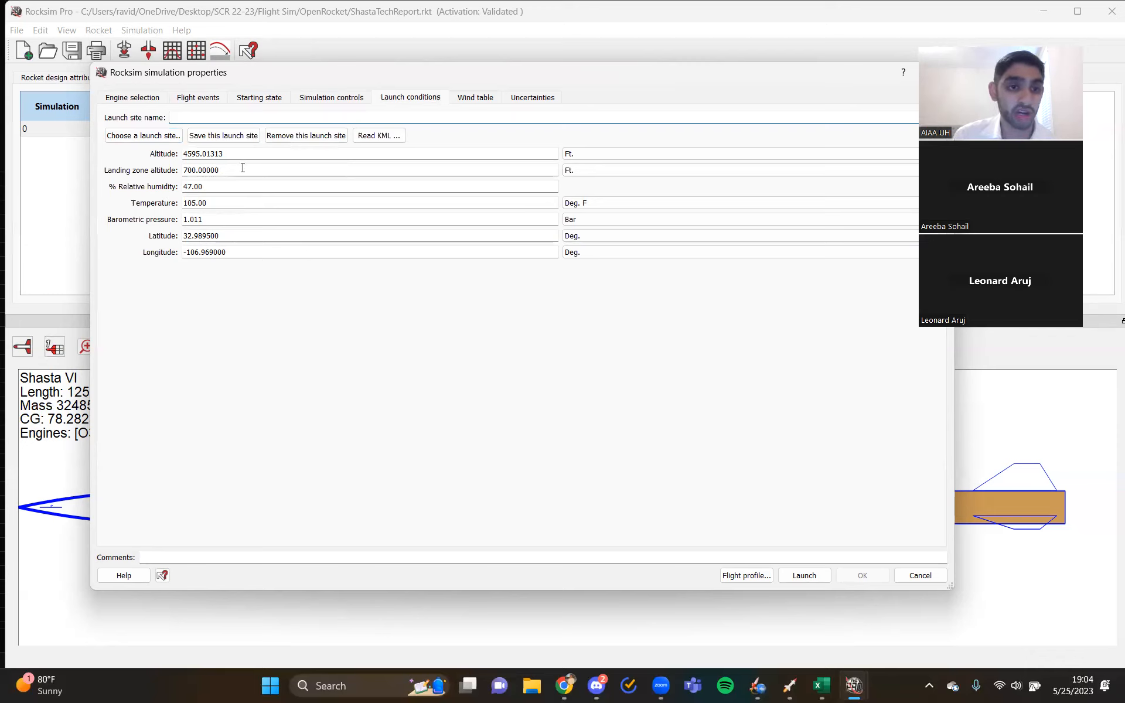
click(232, 184)
click(232, 200)
click(232, 220)
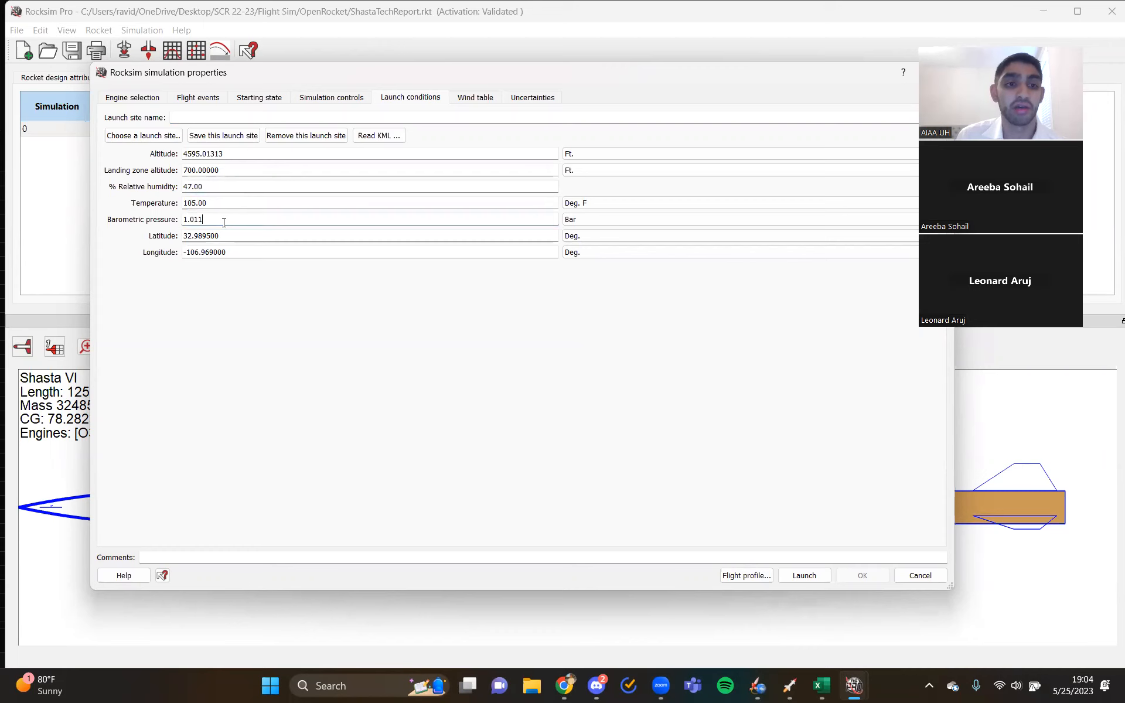
click(220, 217)
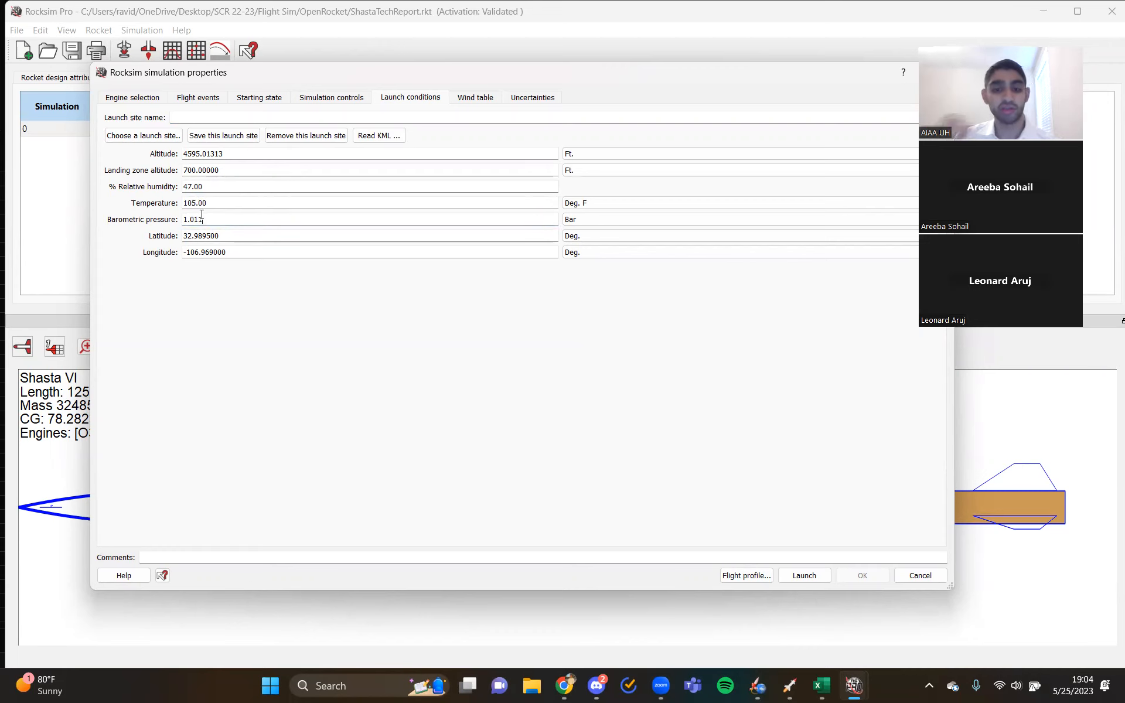
click(202, 217)
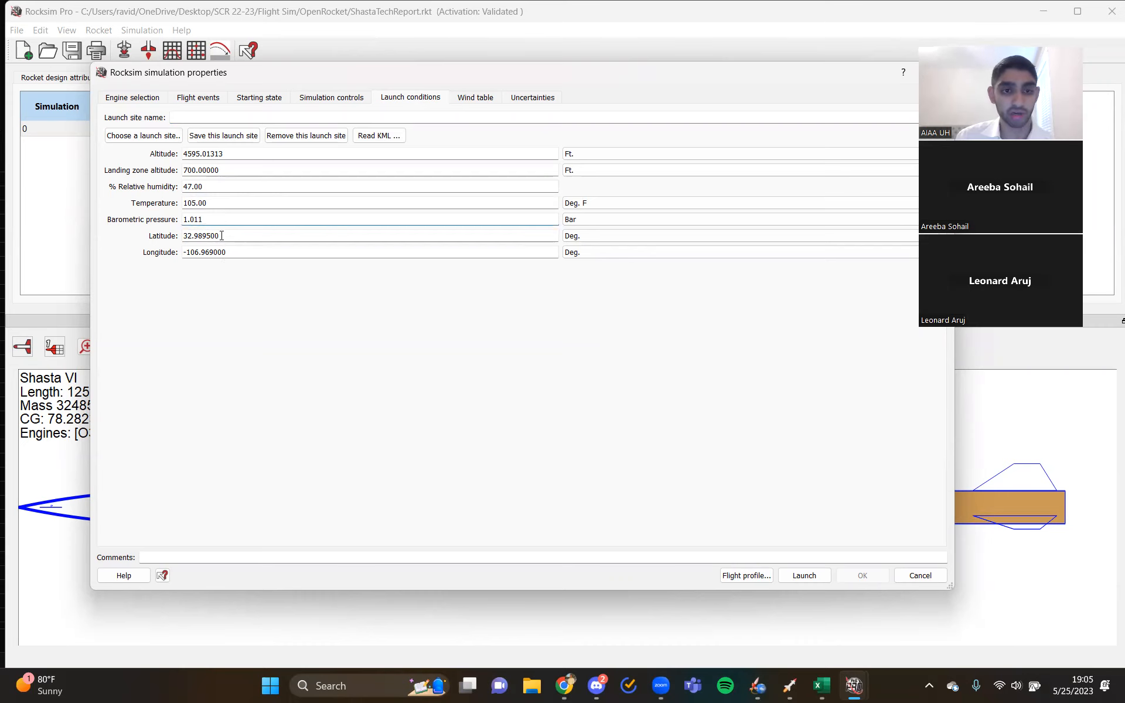
- Show the simulation's wind table, and switch to Gmail in Chrome to open the Drogue Chute Analysis presentation attachment
click(475, 101)
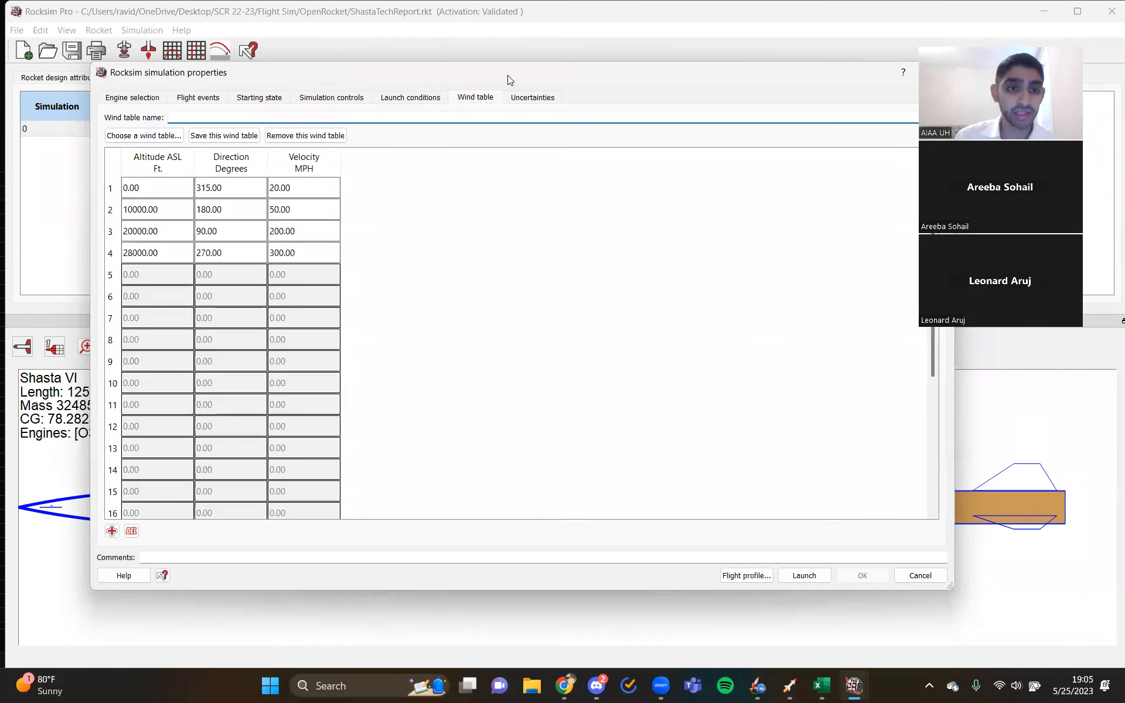
drag(505, 73, 484, 65)
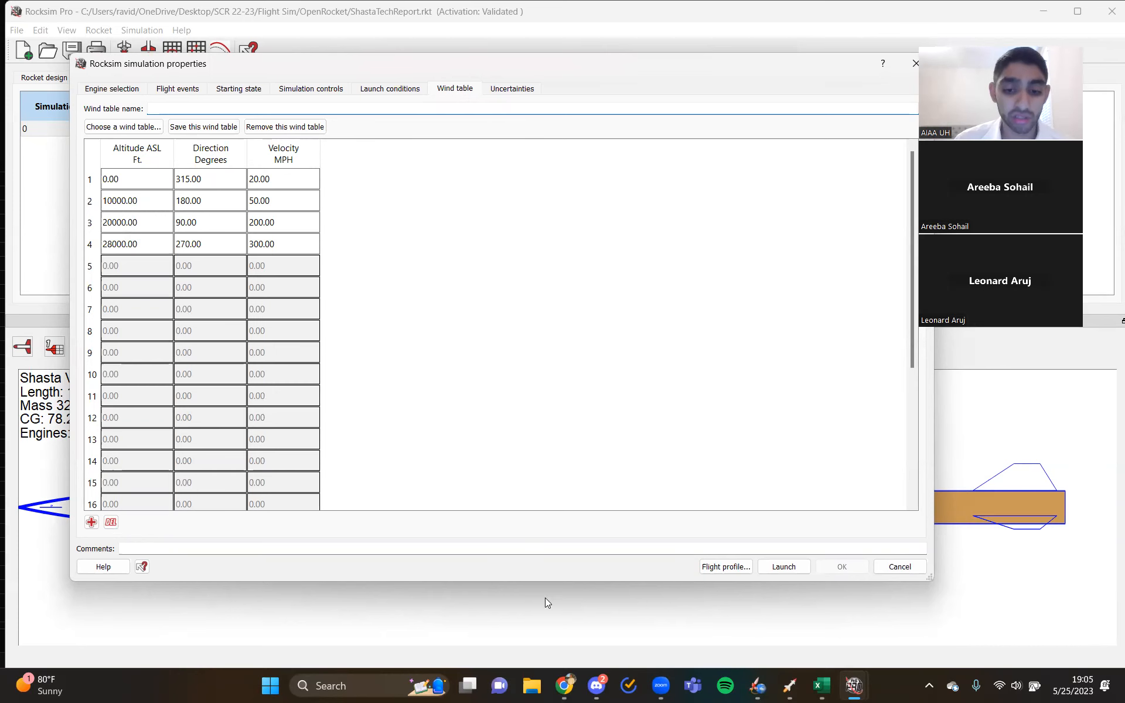
click(564, 685)
scroll(436, 361, down, 5)
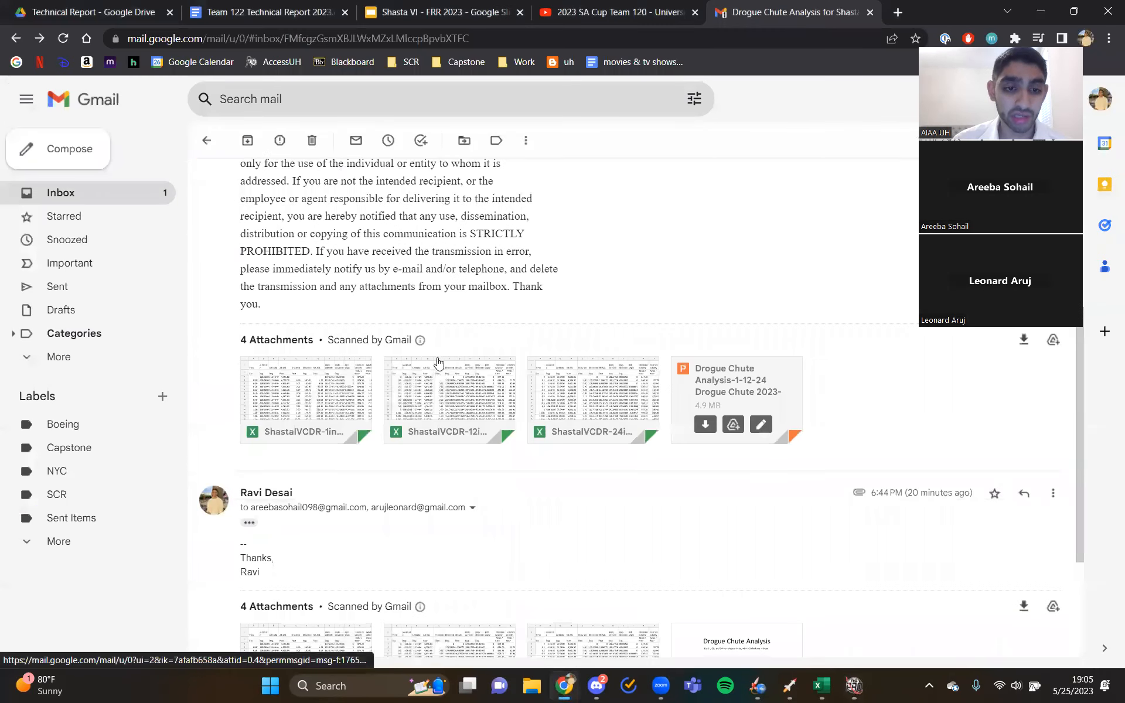
click(751, 388)
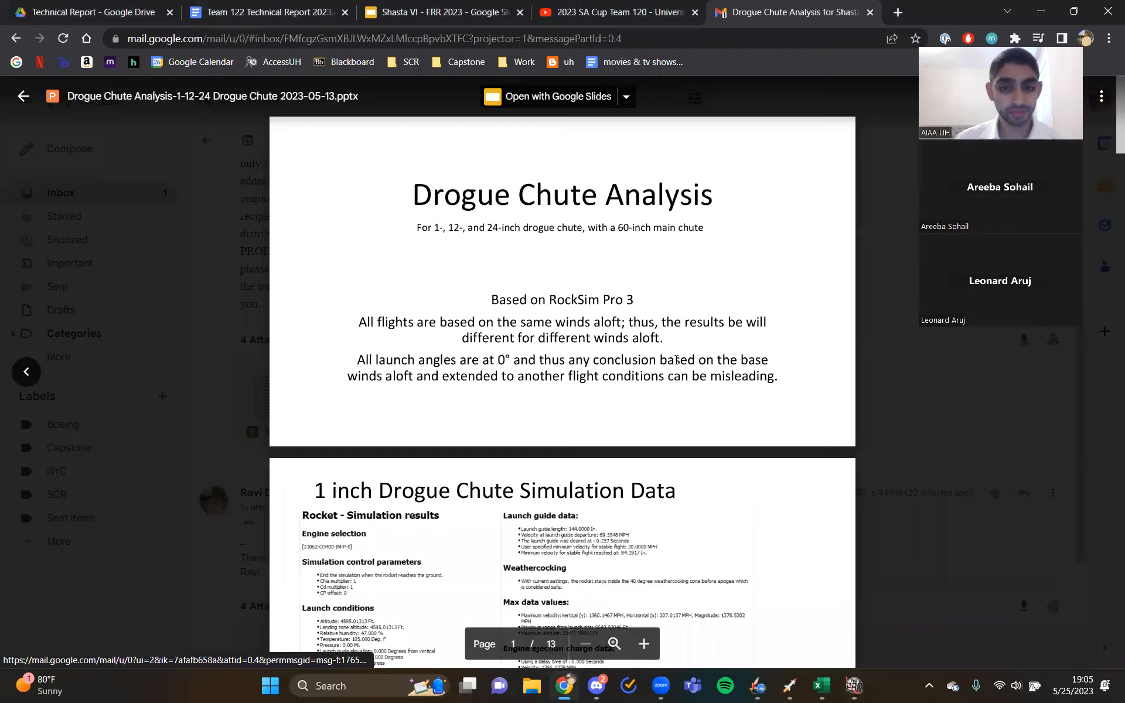
- Find the 24 inch Drogue Chute Simulation Data page in the presentation and enlarge it to read the wind table
scroll(672, 361, down, 10)
scroll(672, 360, down, 20)
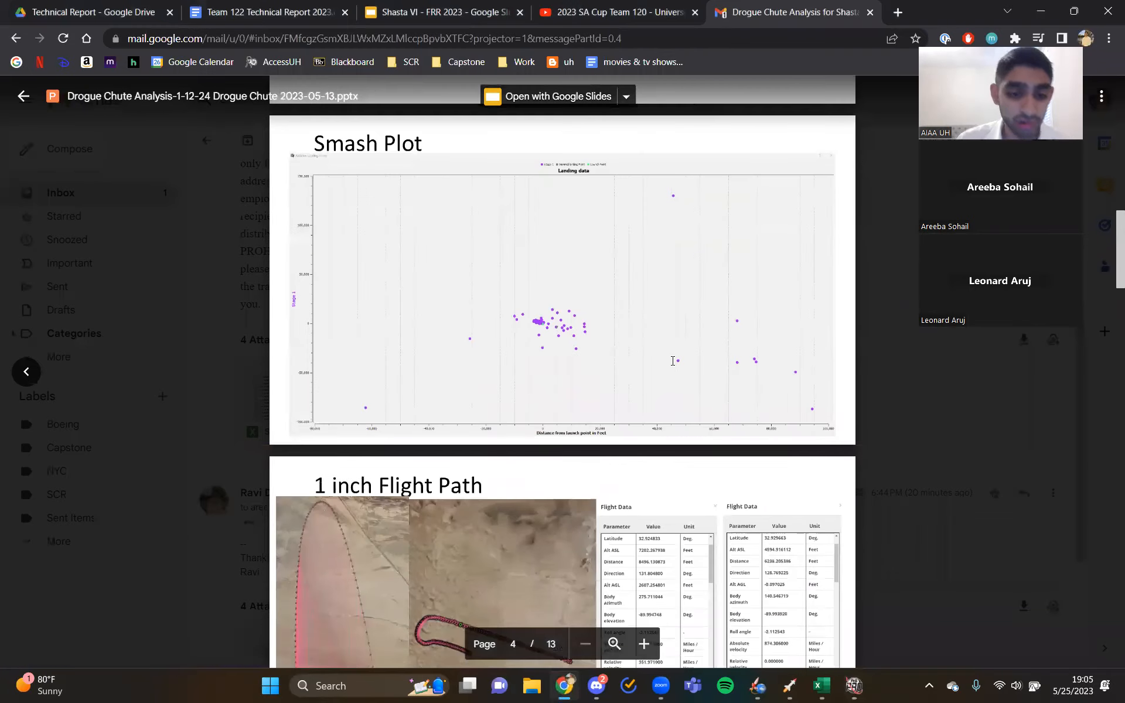
scroll(673, 345, down, 15)
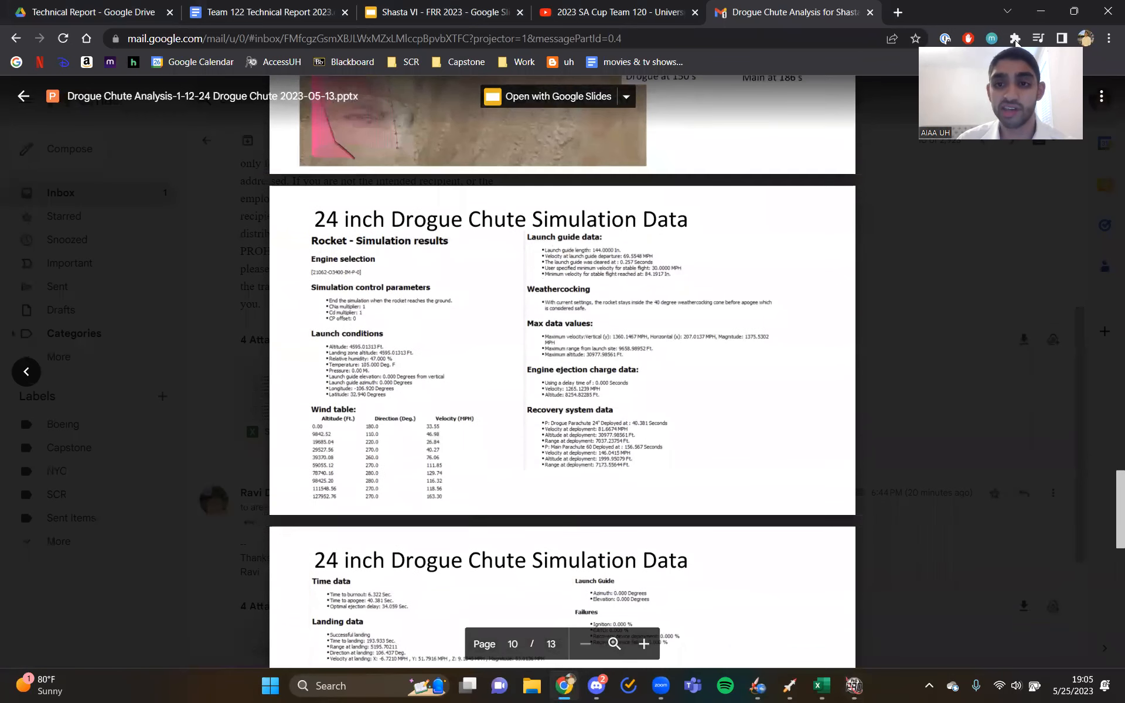
click(648, 648)
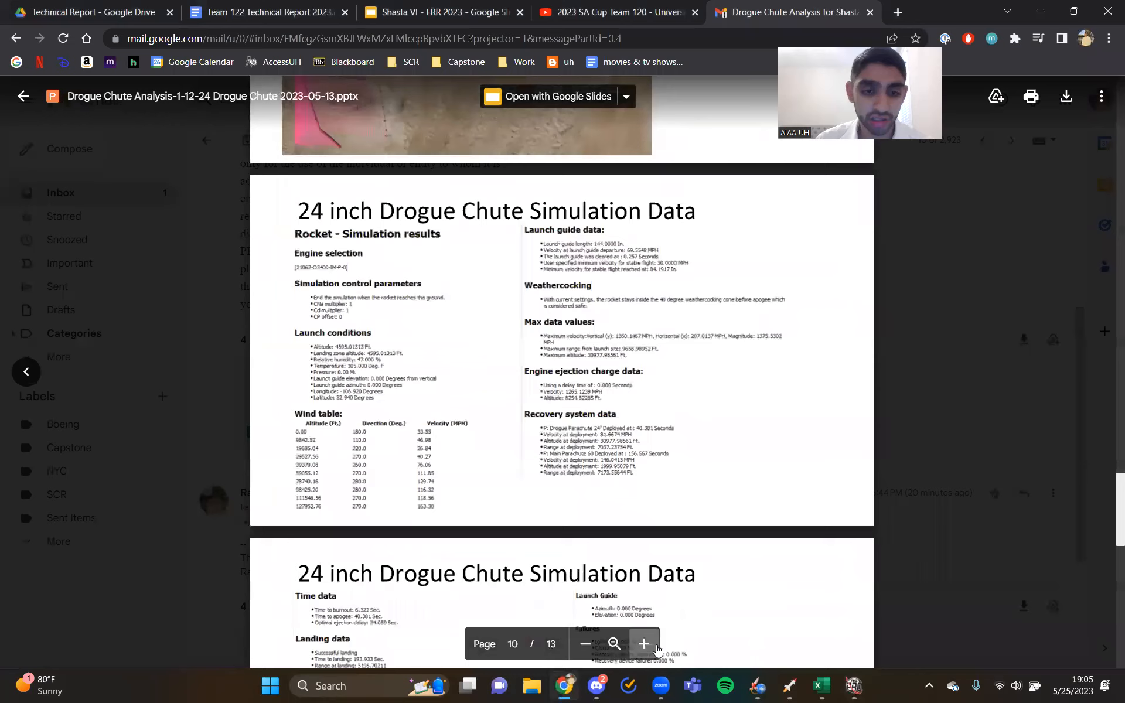
click(648, 648)
scroll(327, 506, down, 1)
scroll(327, 506, down, 1)
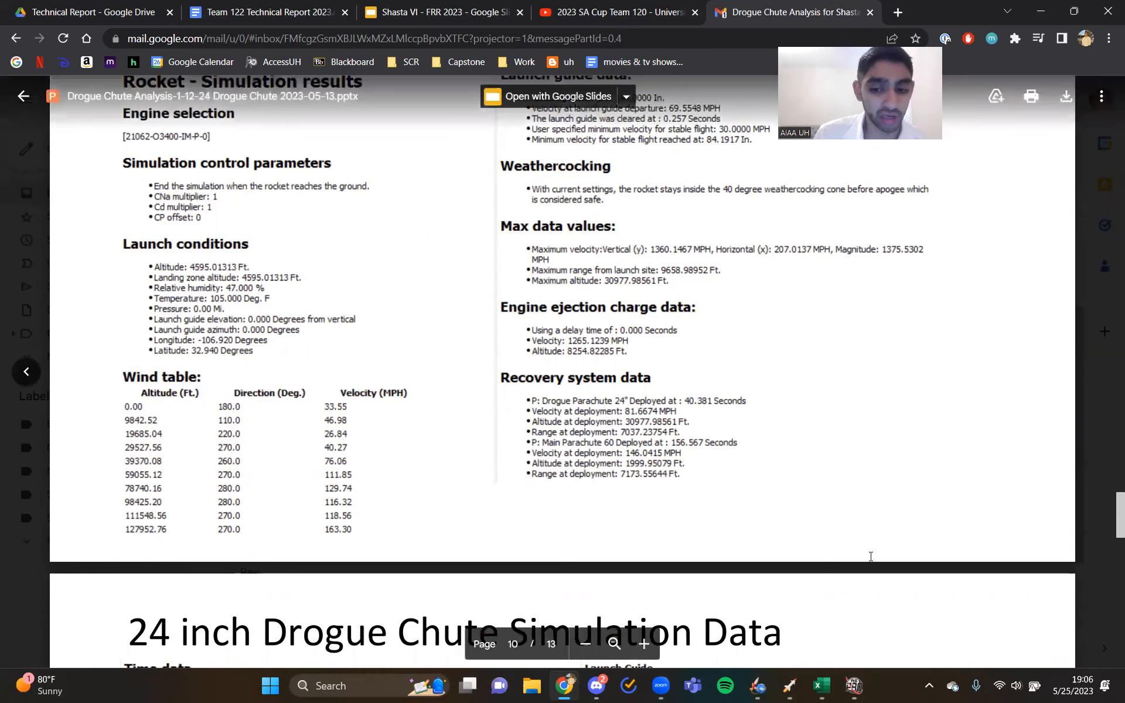
- Switch back to the ShastaTechReport.rkt window in RockSim Pro to examine its simulation wind table
mouse_move(851, 683)
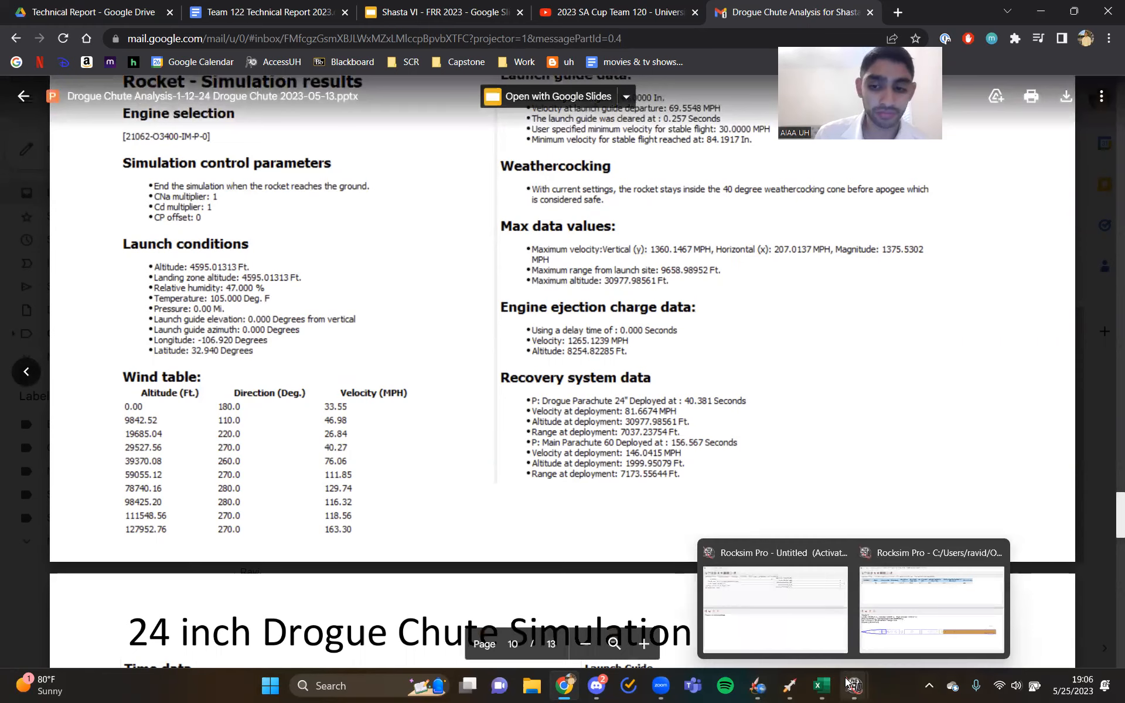
click(933, 551)
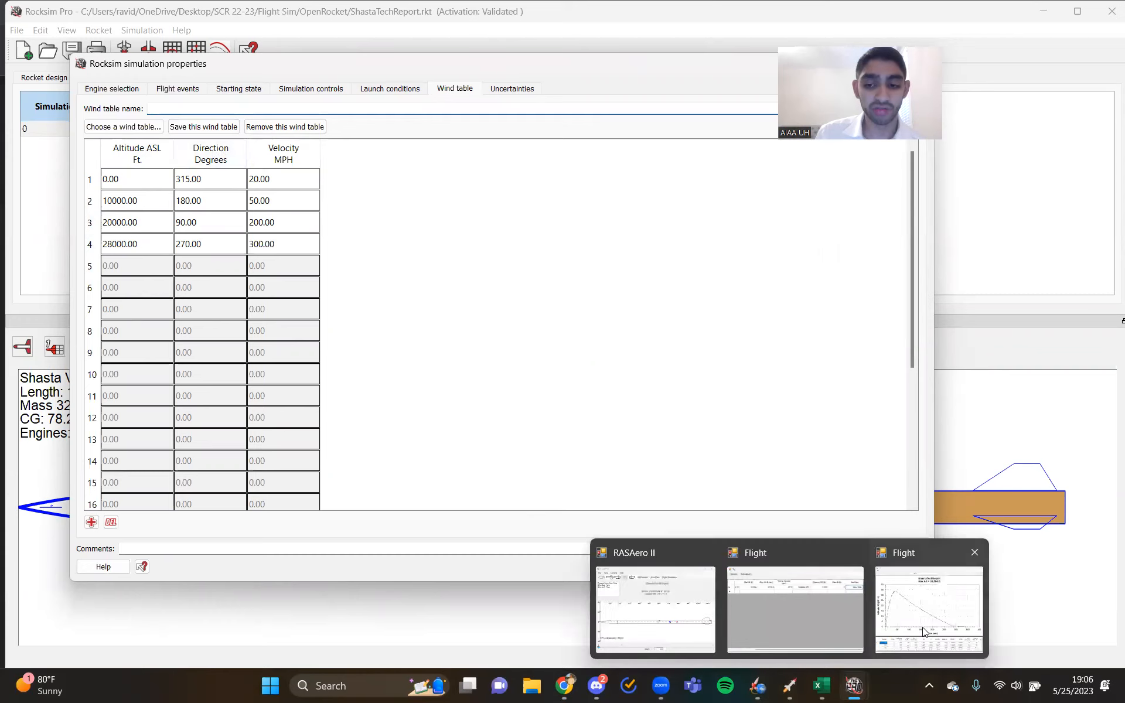
mouse_move(832, 689)
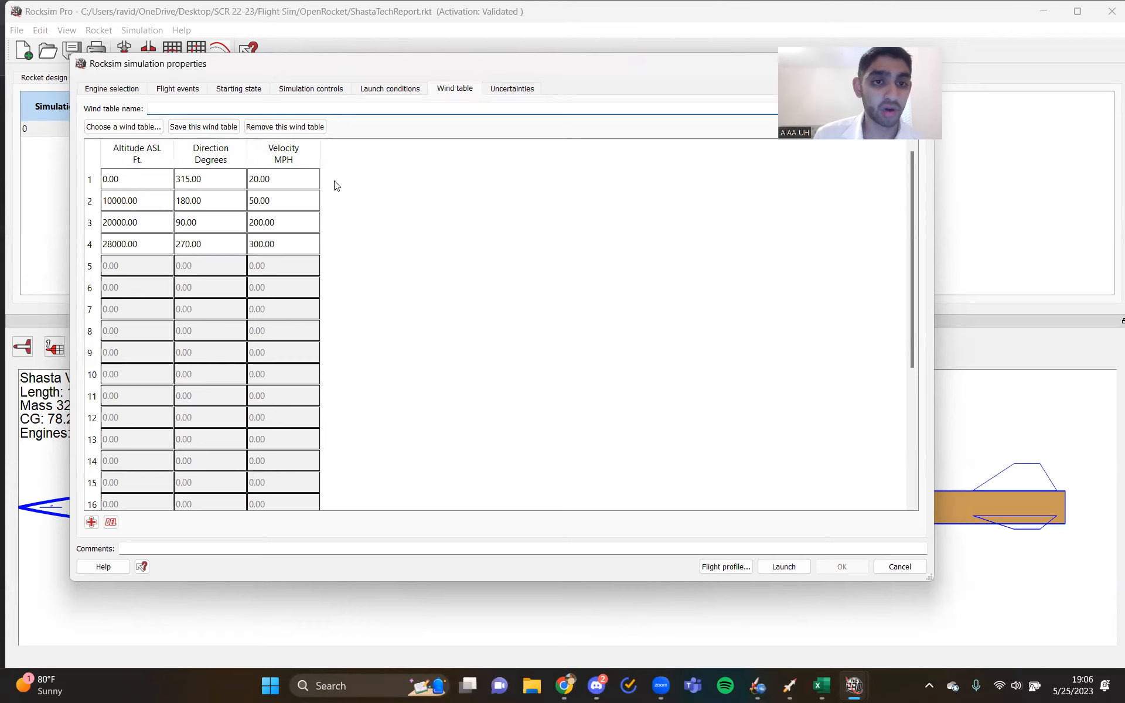
- Examine the simulation's uncertainty settings, including the number of uncertainty simulations, and close the simulation properties without changes
click(512, 89)
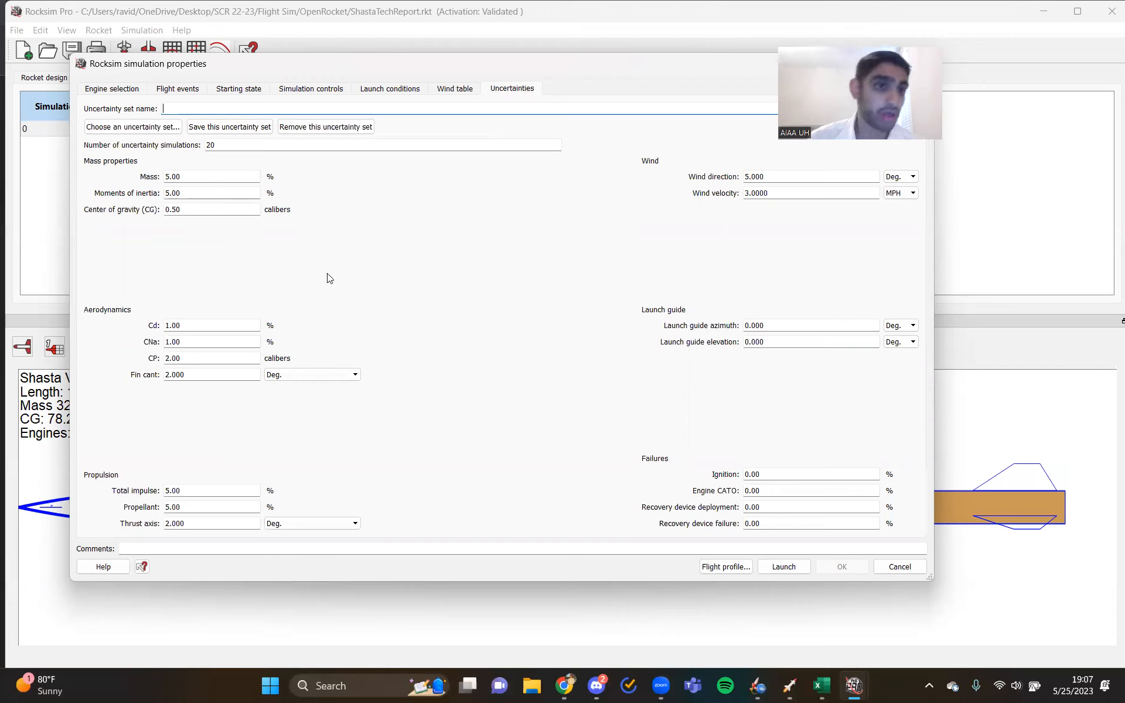
click(233, 145)
double_click(209, 144)
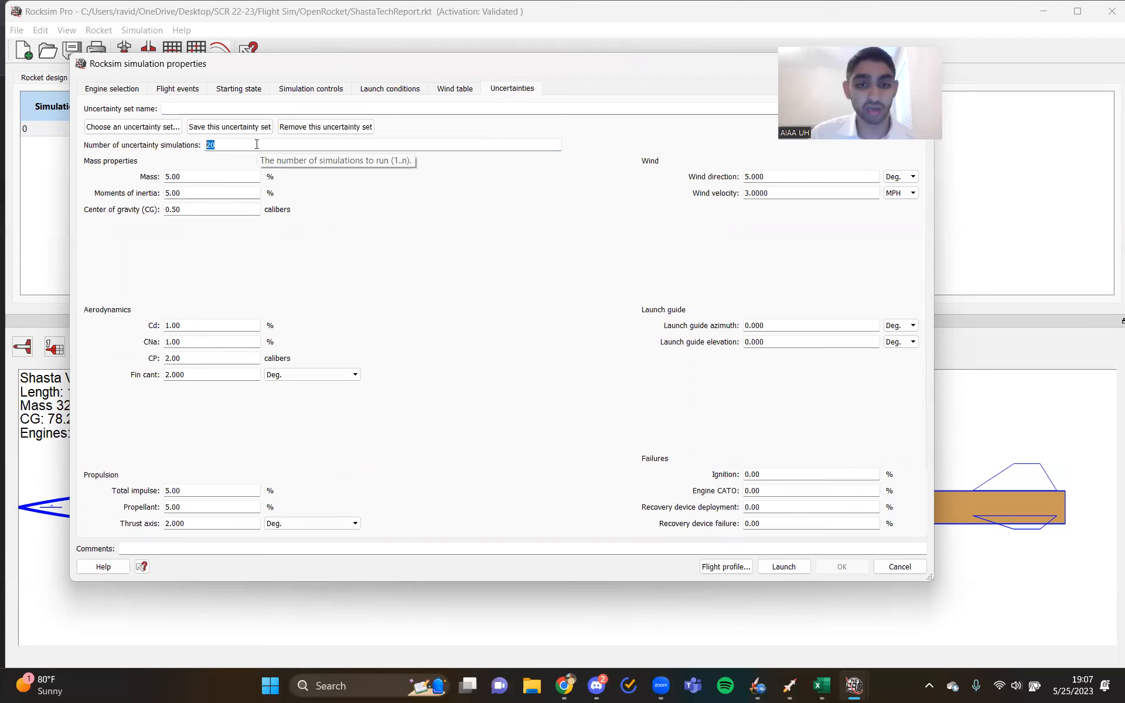
click(898, 565)
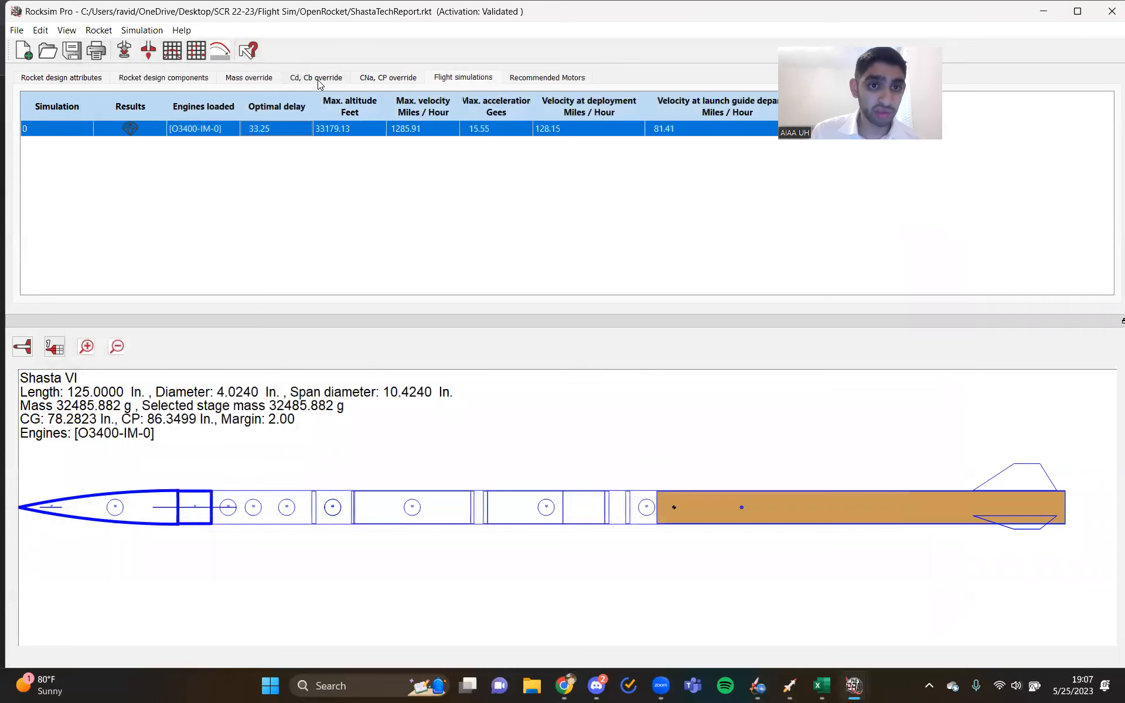
- Show the Cd and Cb override tables, and switch to ShastaTechReport.CSV in Excel to examine its Mach number and CD columns
click(331, 78)
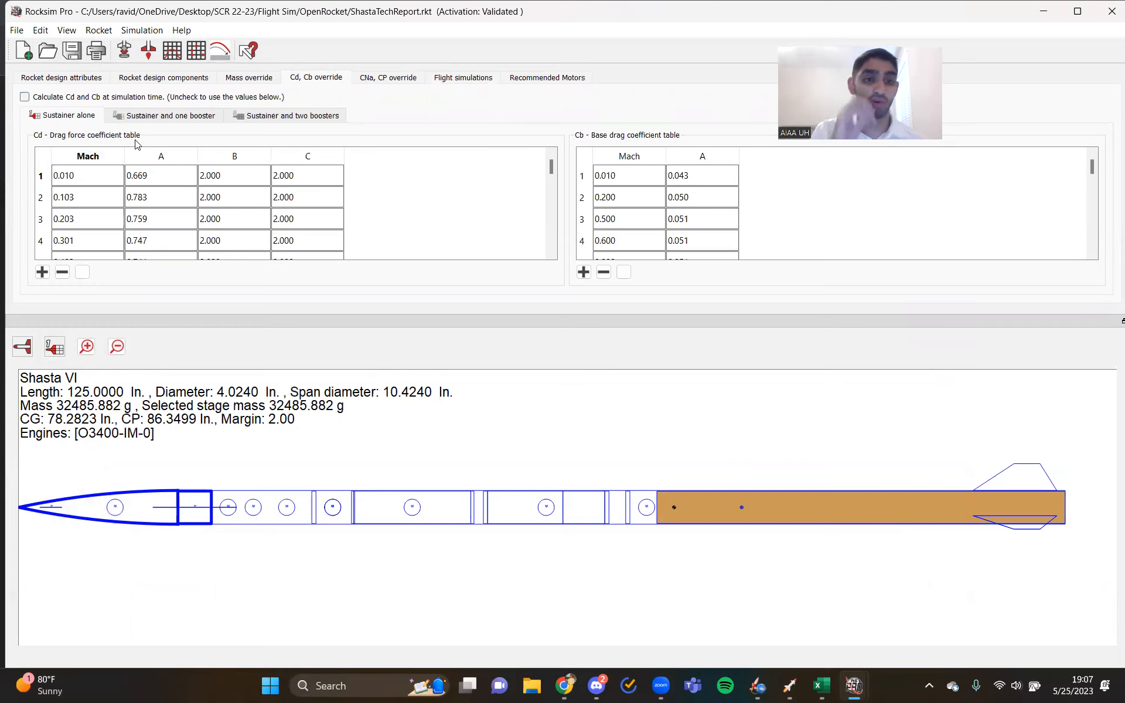
click(114, 178)
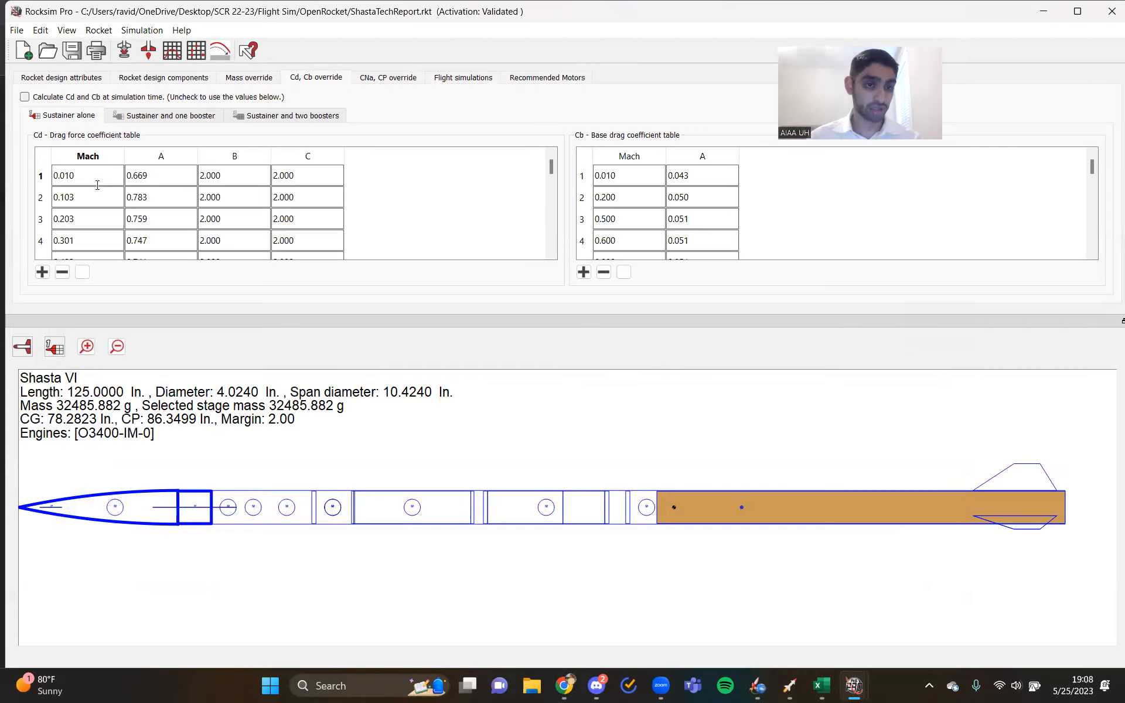
click(817, 686)
click(195, 225)
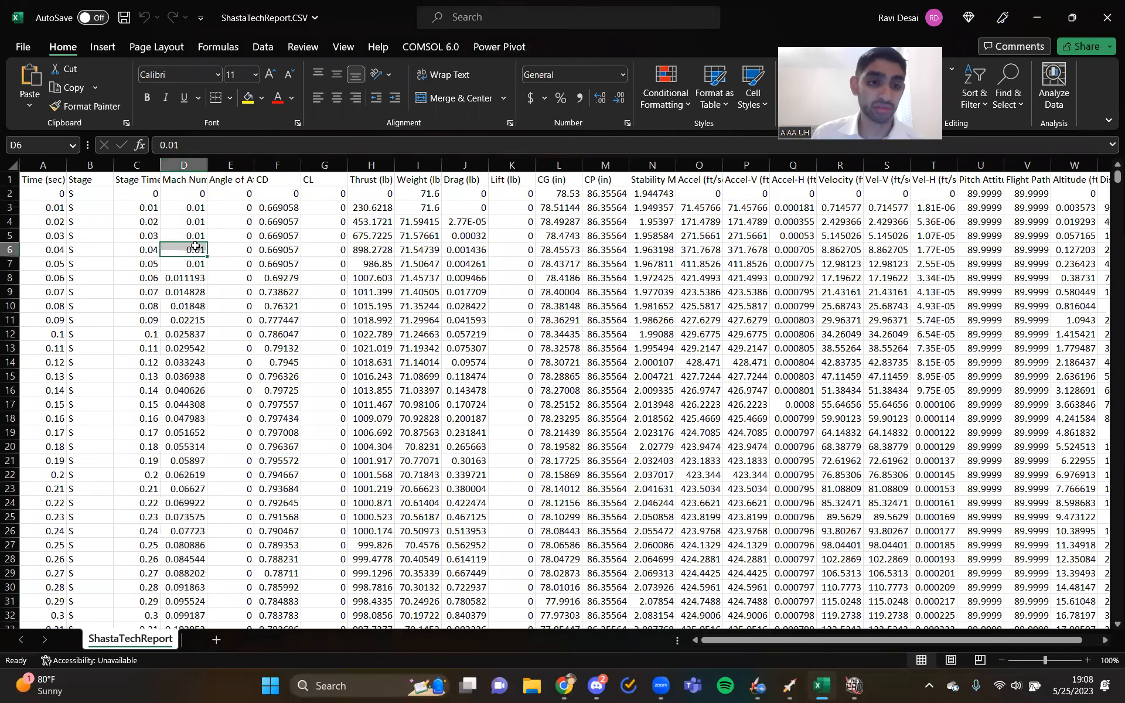
click(275, 221)
click(273, 250)
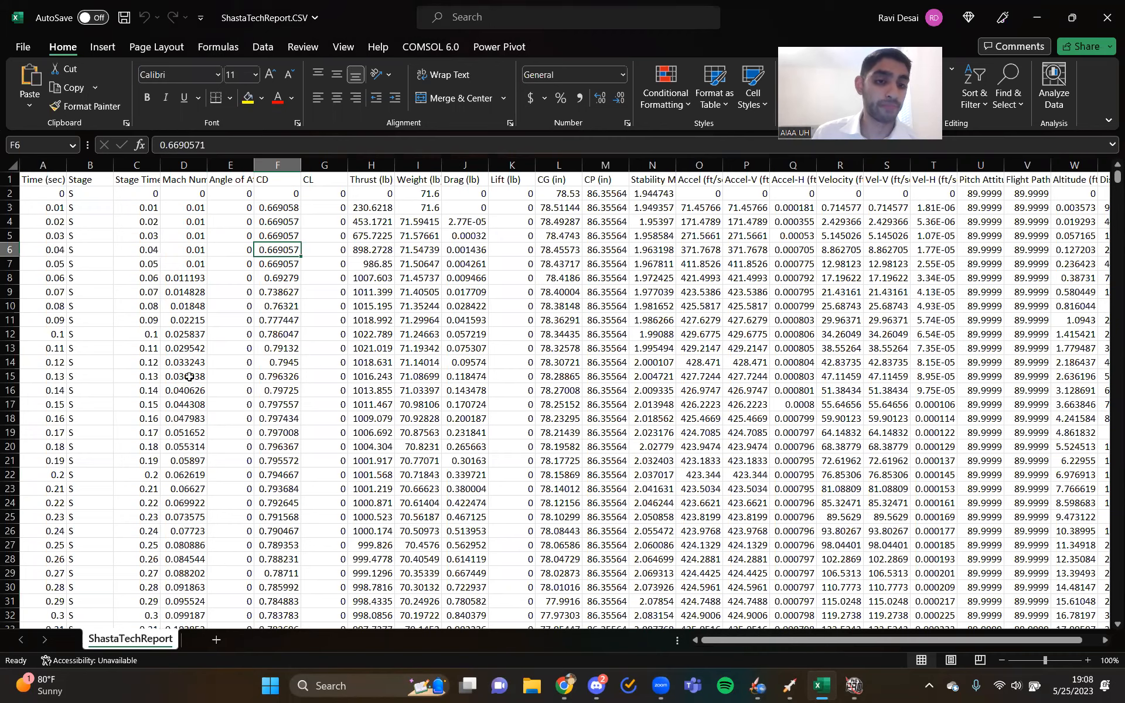
- Return to the ShastaTechReport.rkt window in RockSim Pro and examine the first Mach and A values of the drag force coefficient table
click(566, 689)
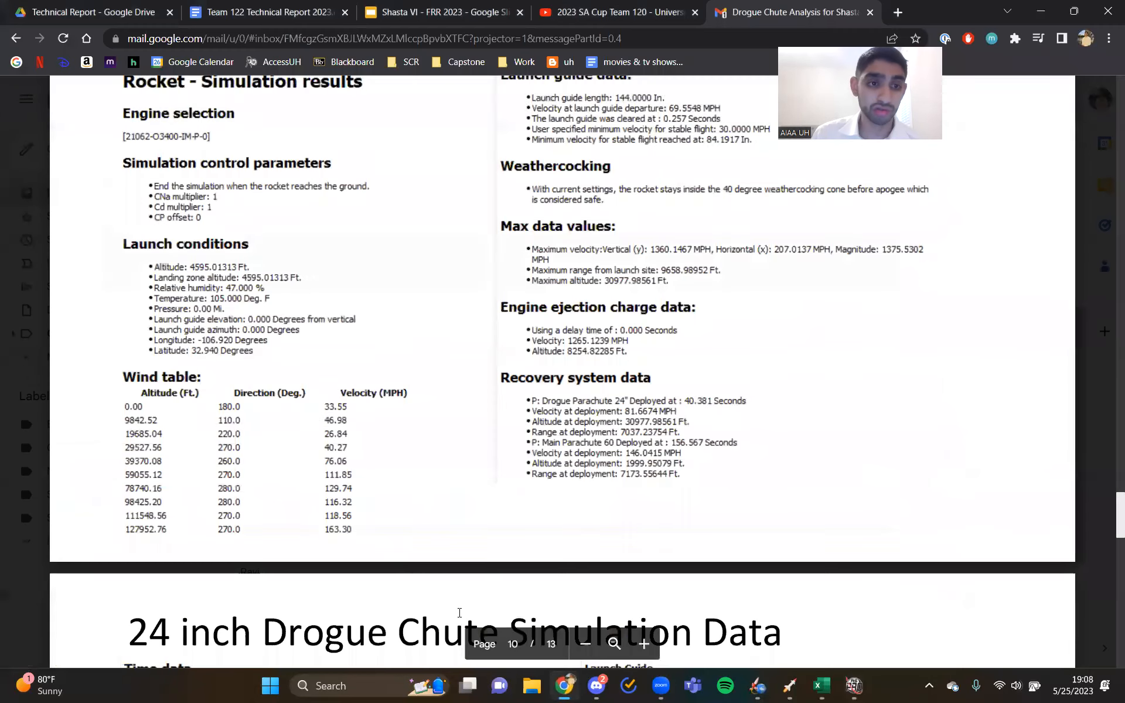
mouse_move(847, 676)
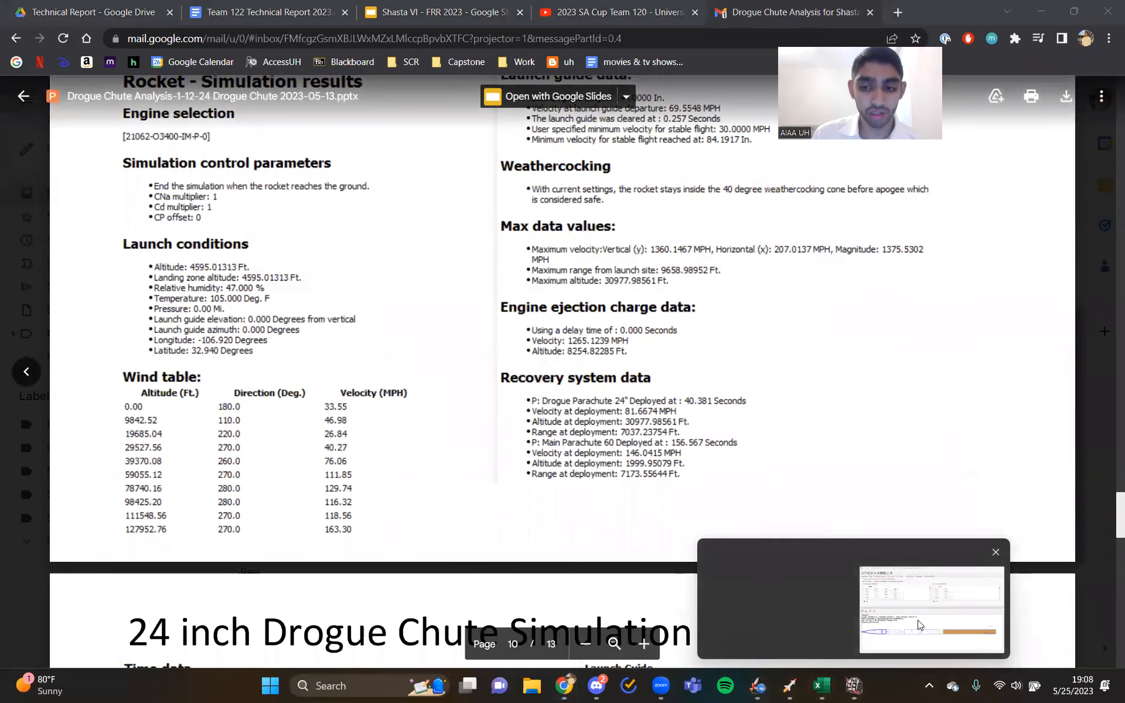
click(931, 609)
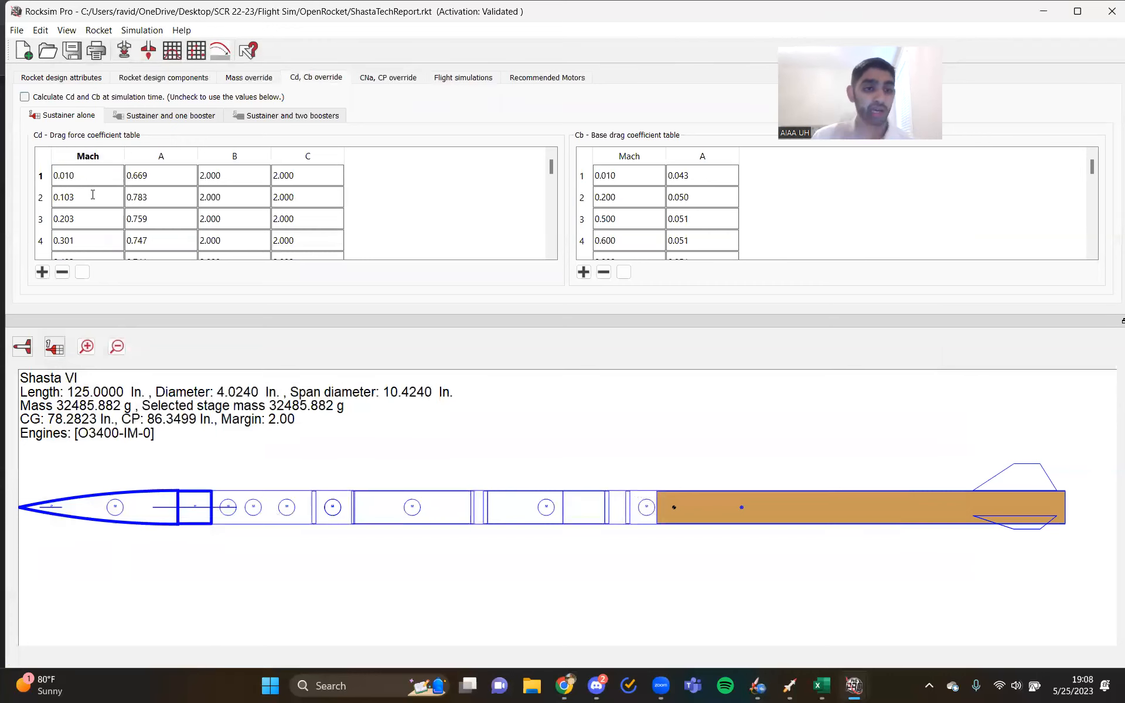
click(167, 181)
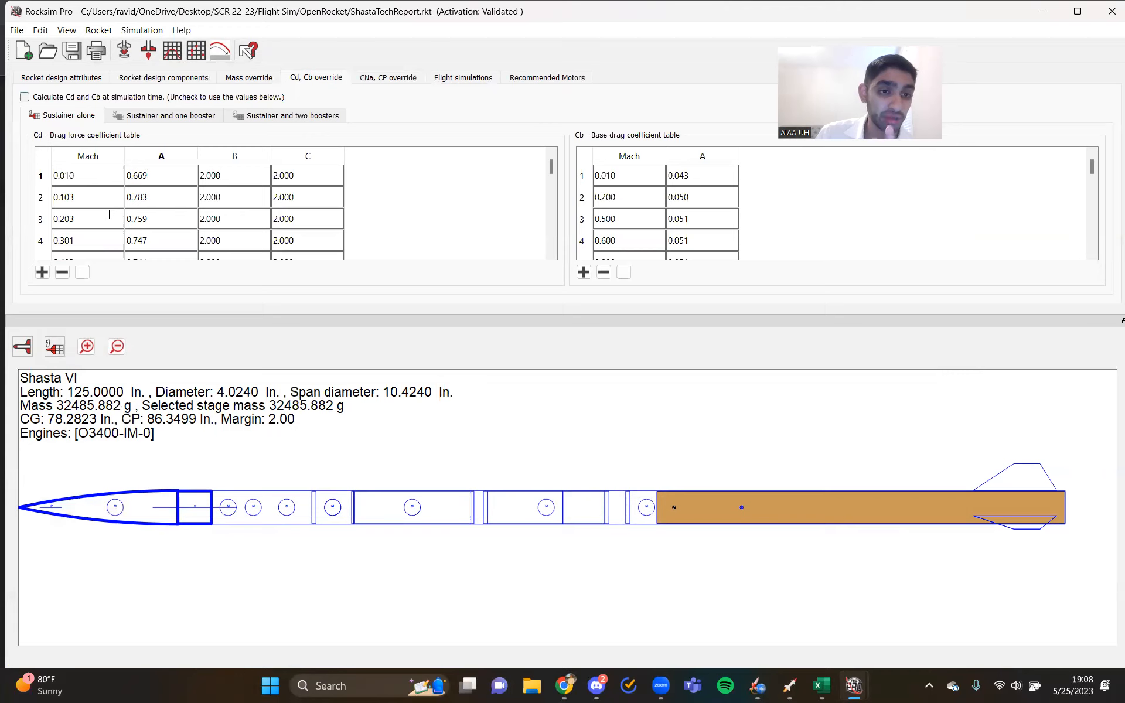
click(94, 179)
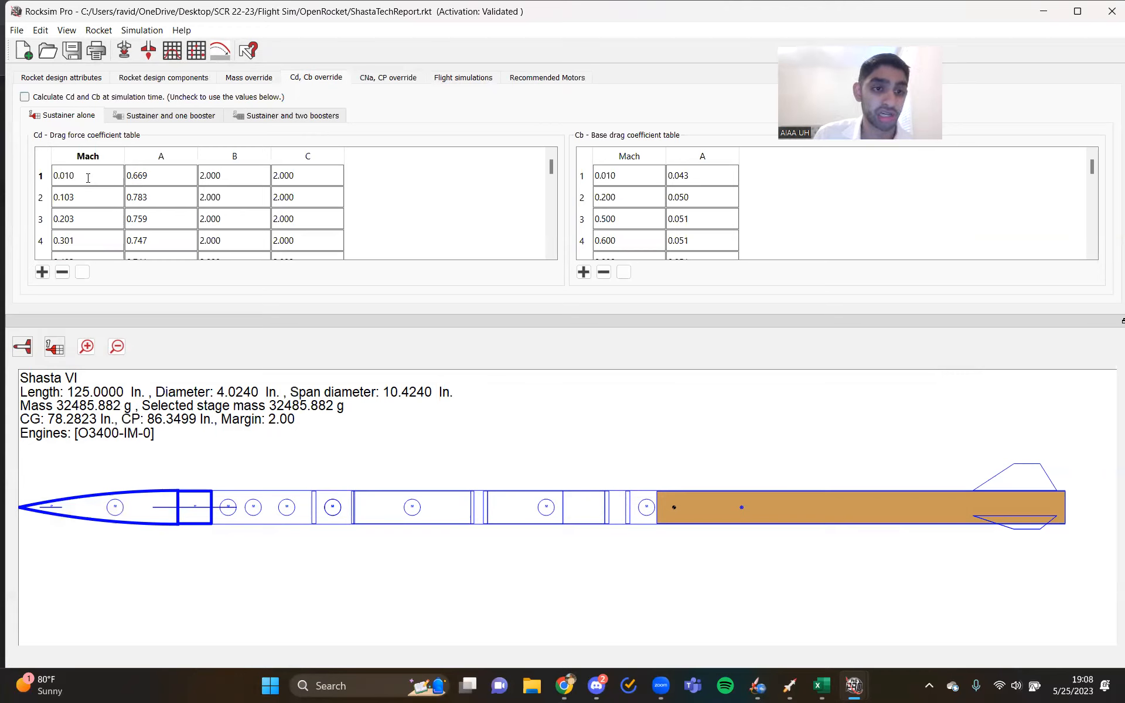
- Check the early flight data in ShastaTechReport.CSV in Excel against the first row of the drag force coefficient table in RockSim Pro
click(815, 688)
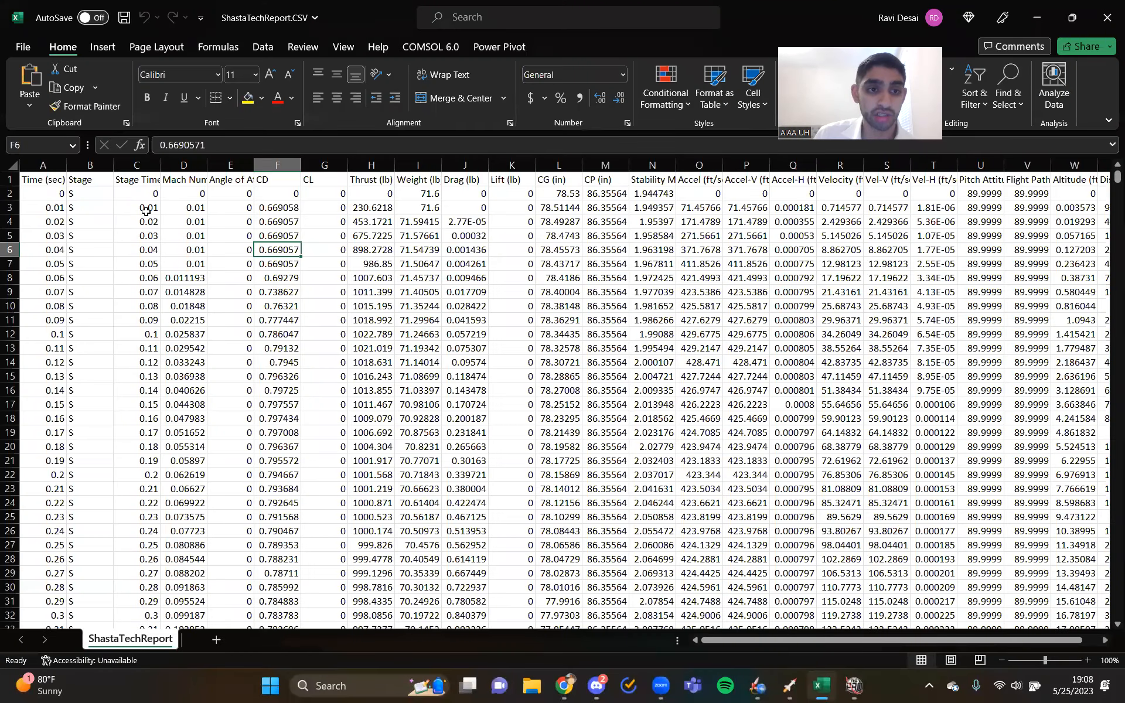
click(146, 210)
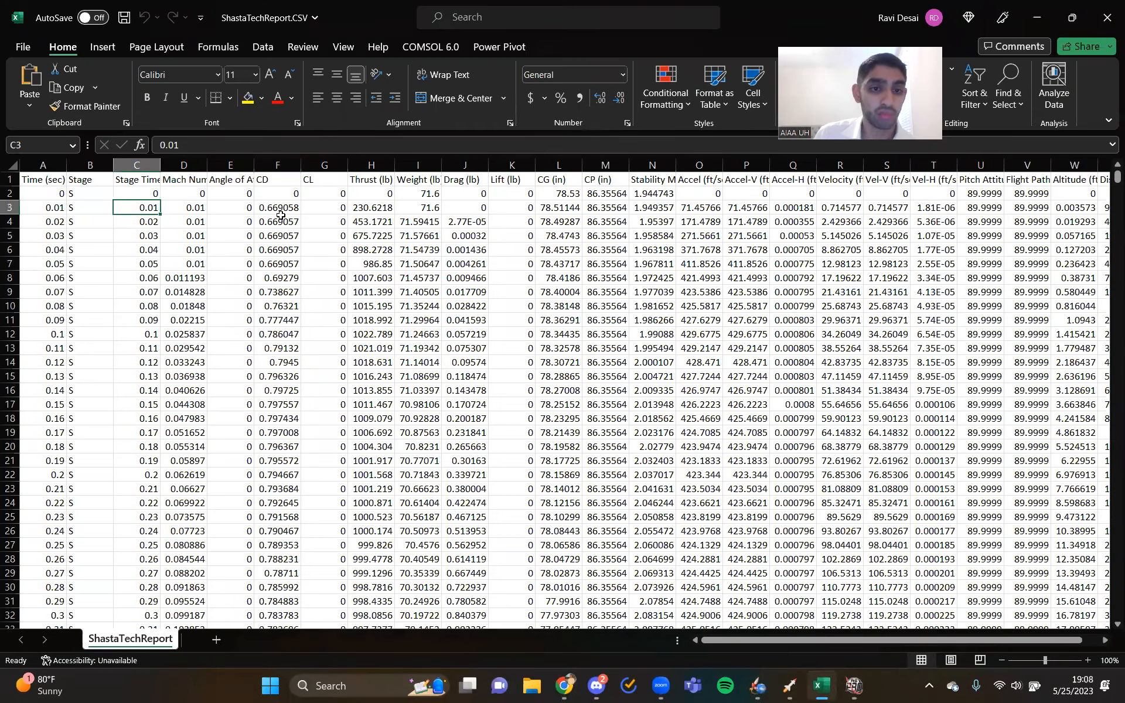
mouse_move(853, 686)
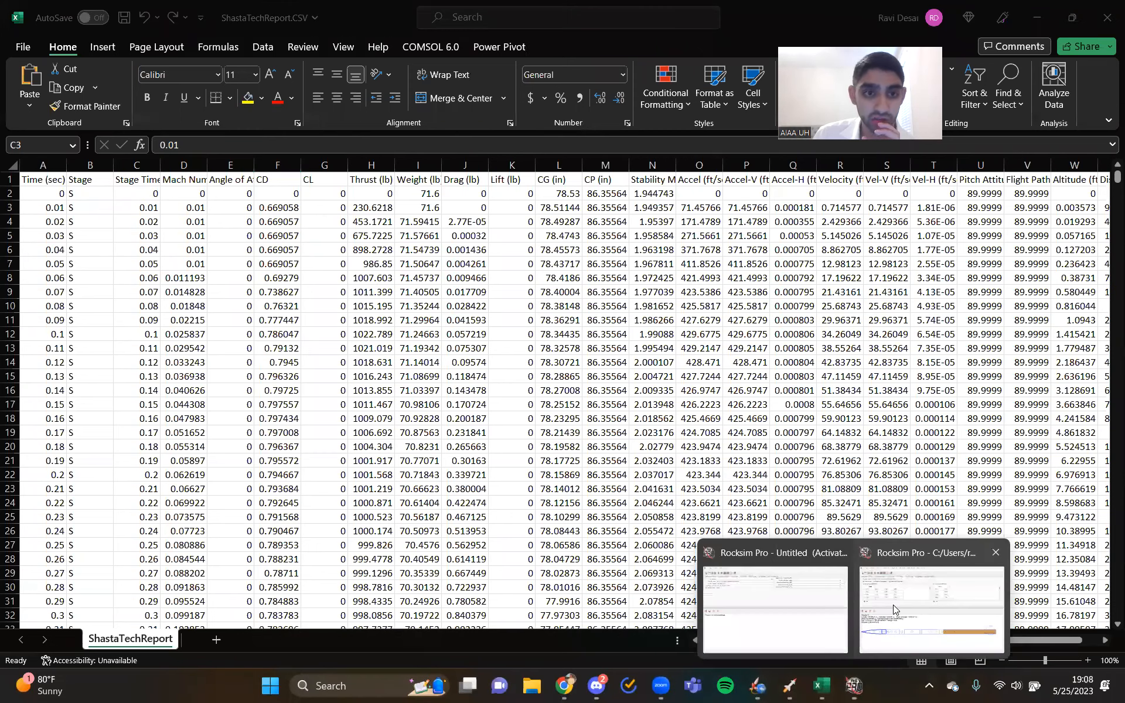
click(892, 604)
click(151, 180)
click(98, 178)
click(144, 178)
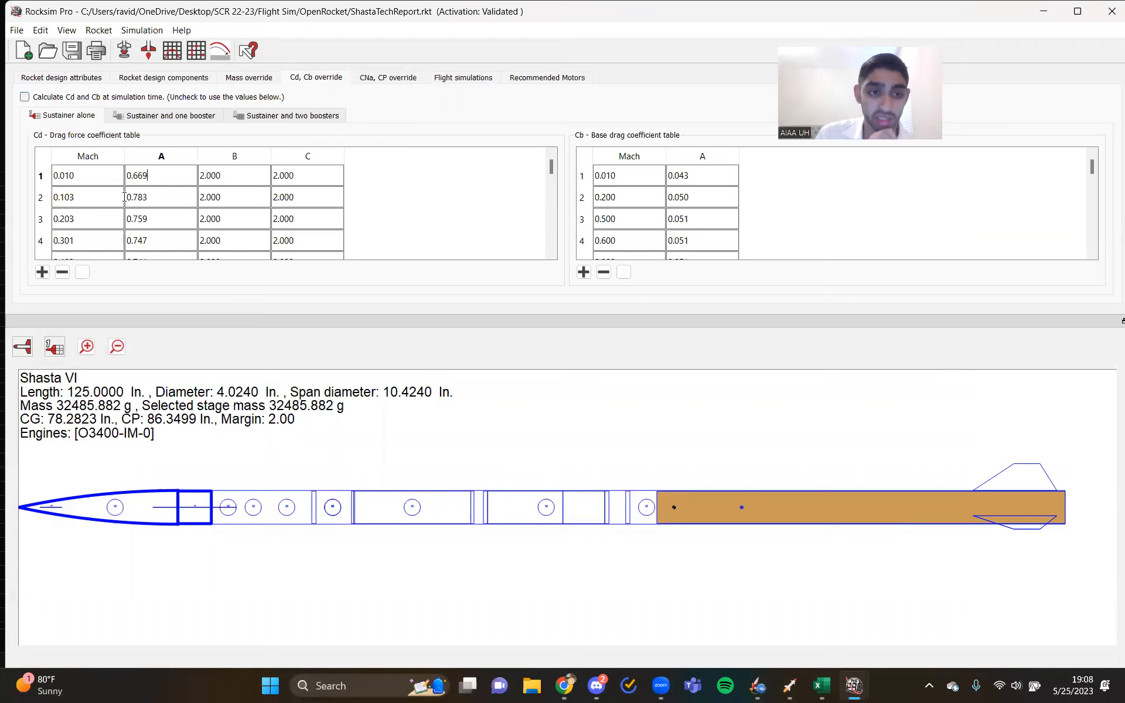
- Examine how the Mach and A values progress from row 2 down to row 19 of the drag force coefficient table
click(83, 199)
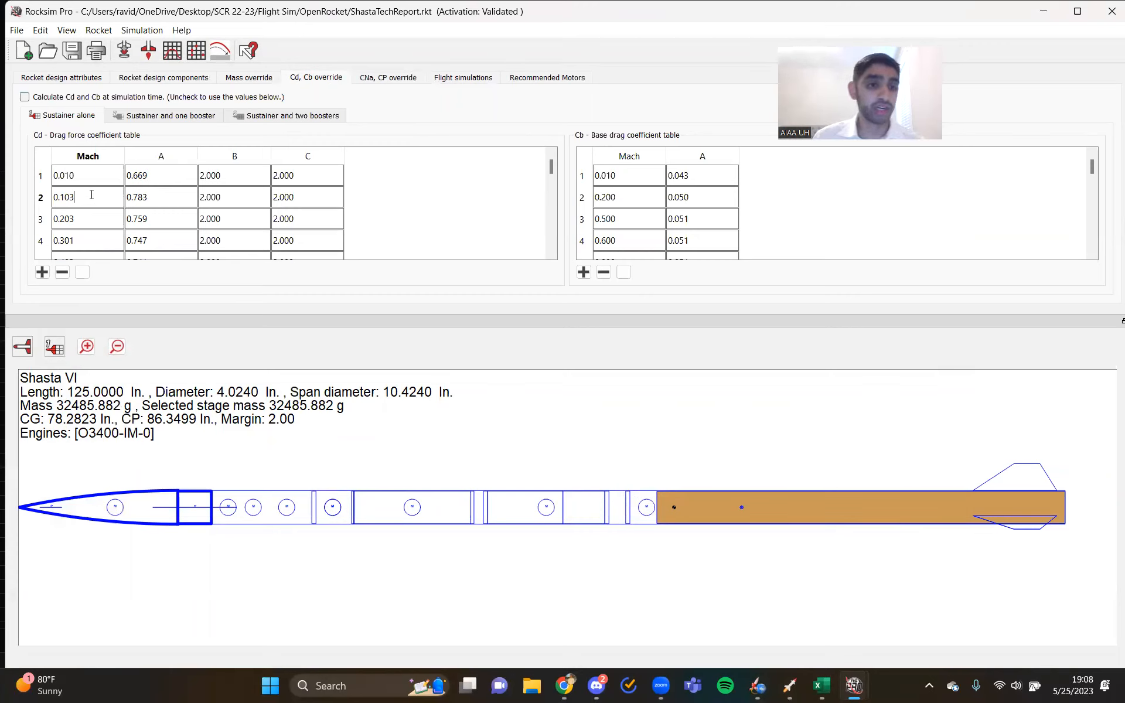
click(91, 200)
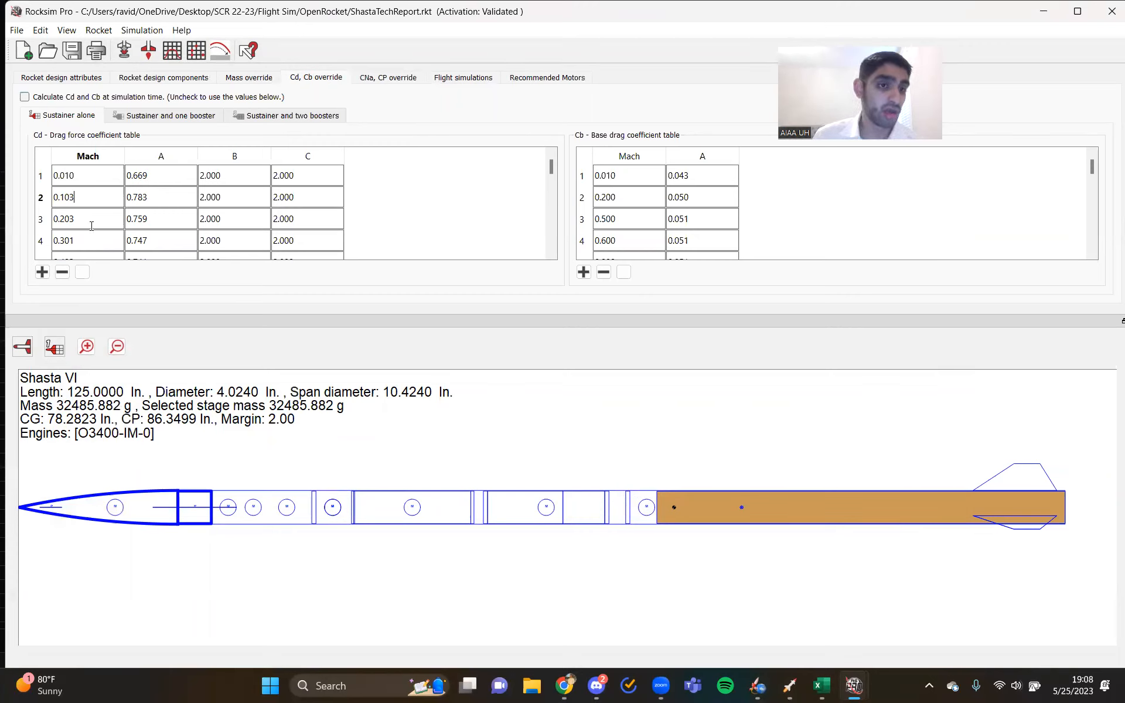
click(139, 210)
click(103, 222)
click(147, 221)
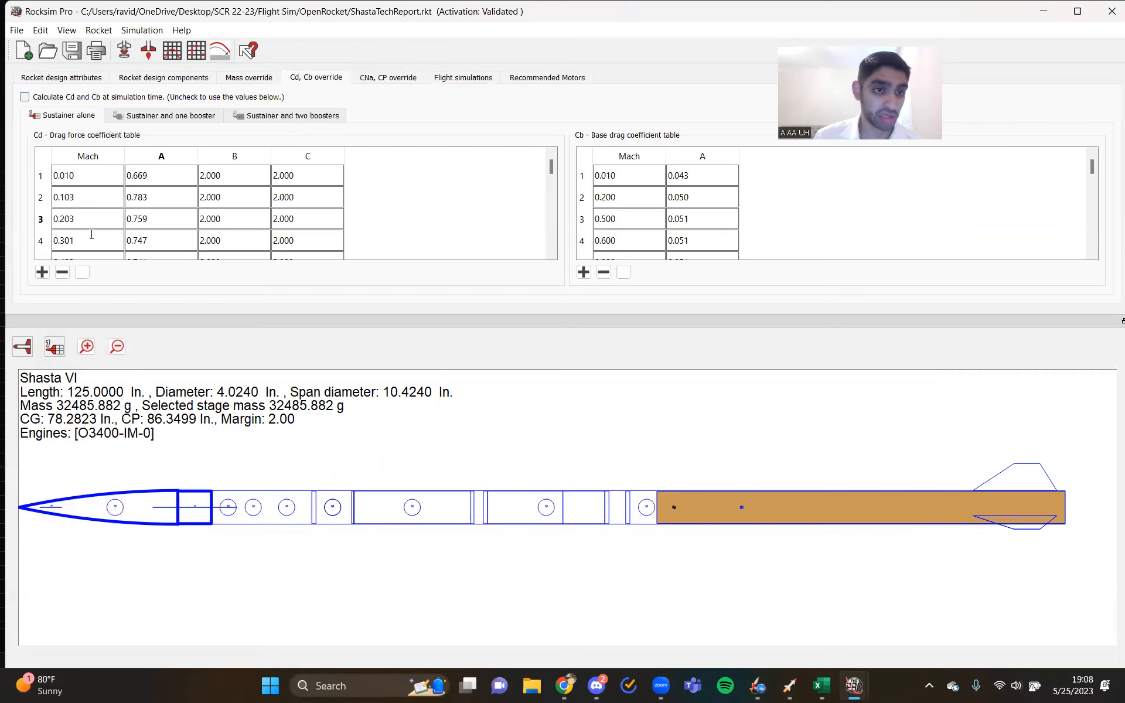
scroll(92, 231, down, 3)
scroll(94, 226, up, 1)
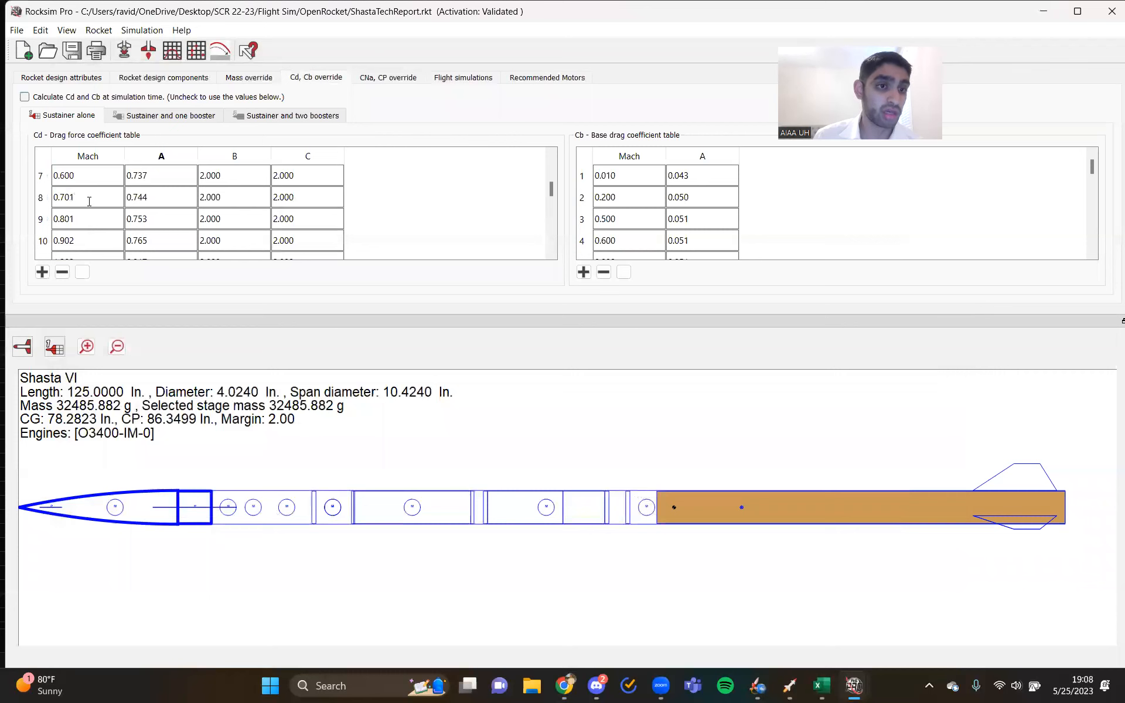
scroll(83, 227, down, 1)
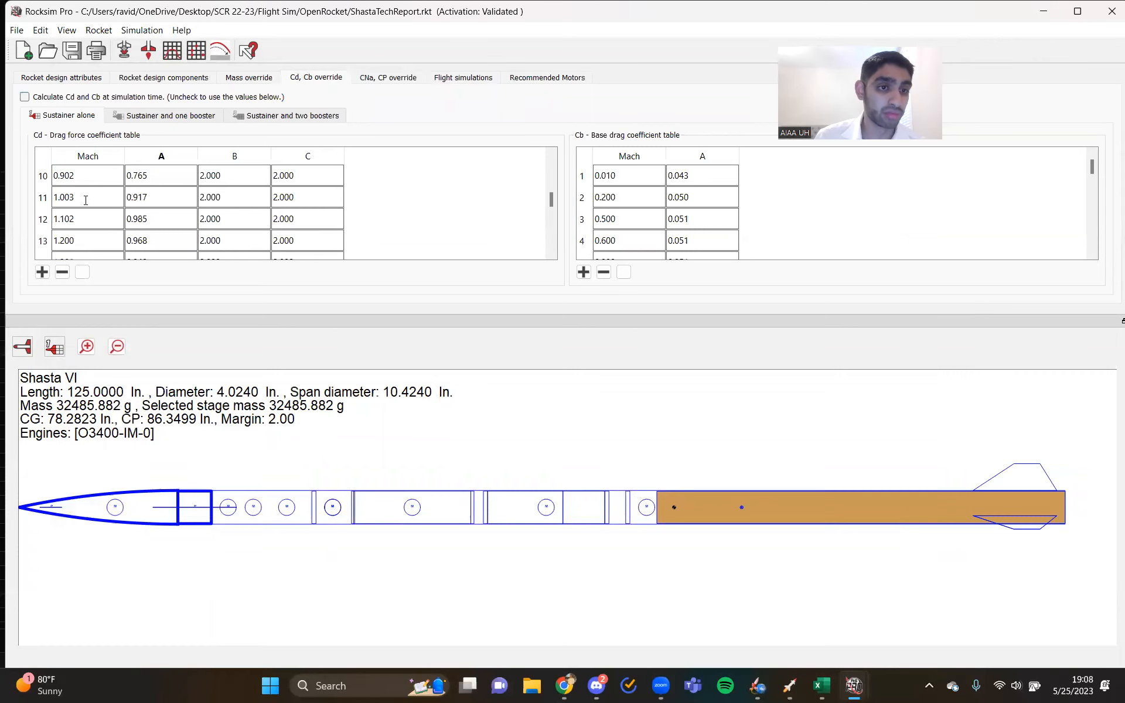
scroll(83, 208, down, 3)
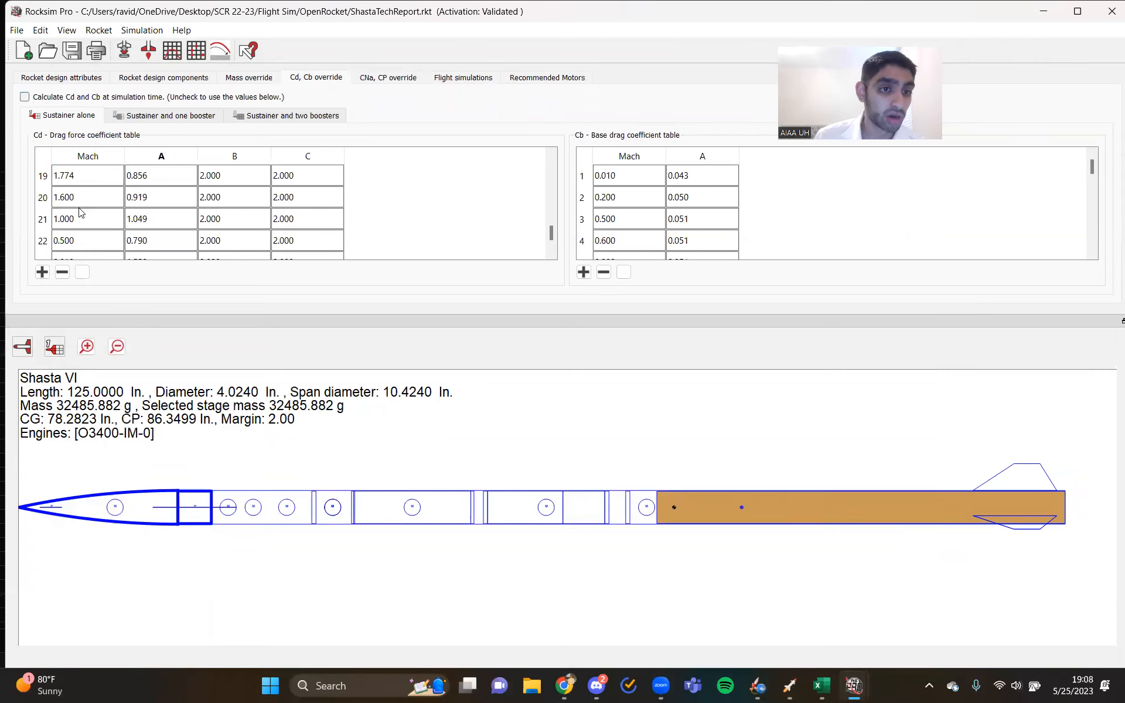
- Examine the drag force coefficient table from the 1.774 Mach entry in row 19 down through row 24
click(86, 179)
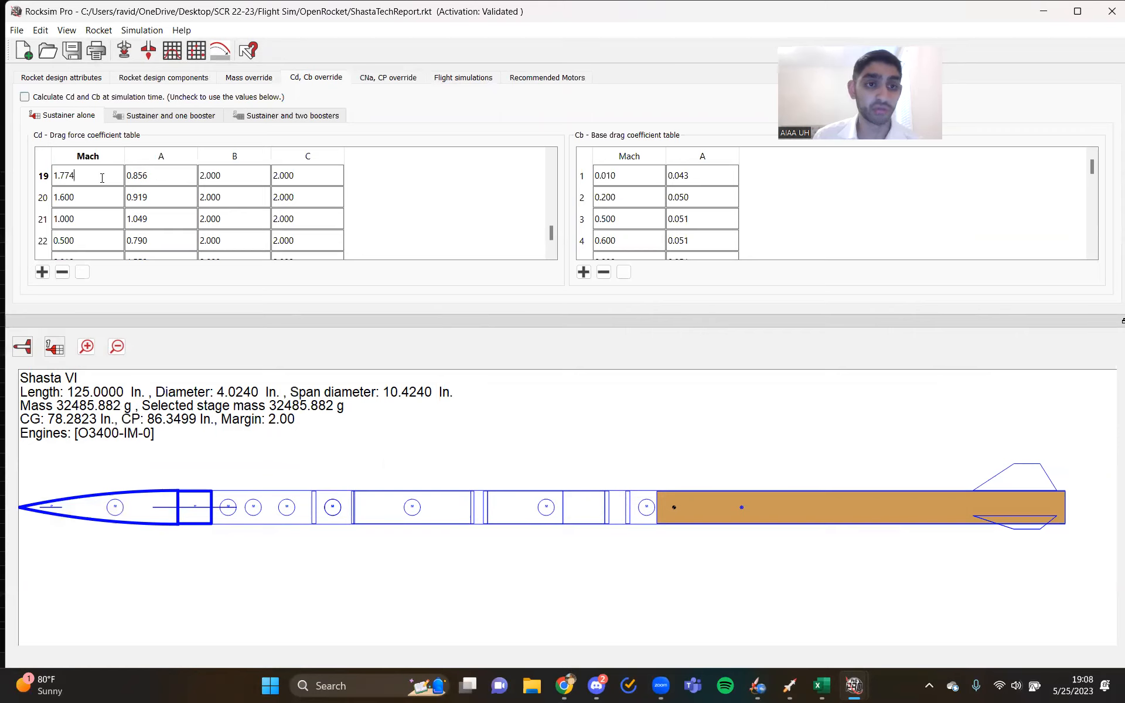
click(152, 176)
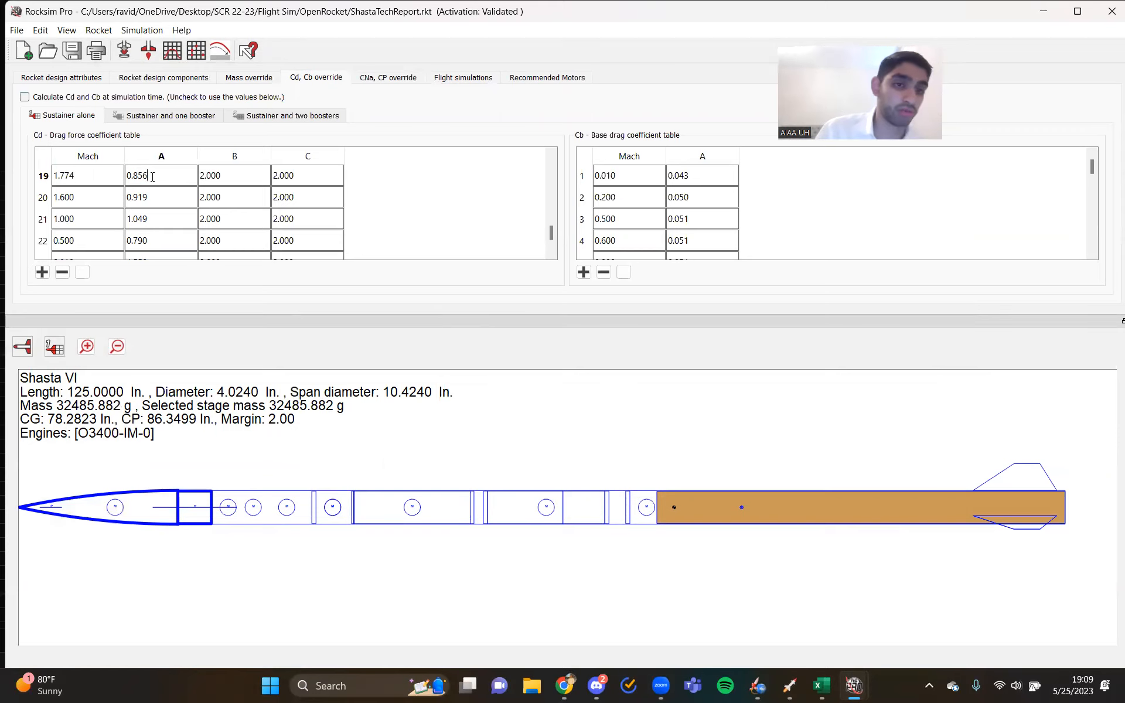
click(88, 196)
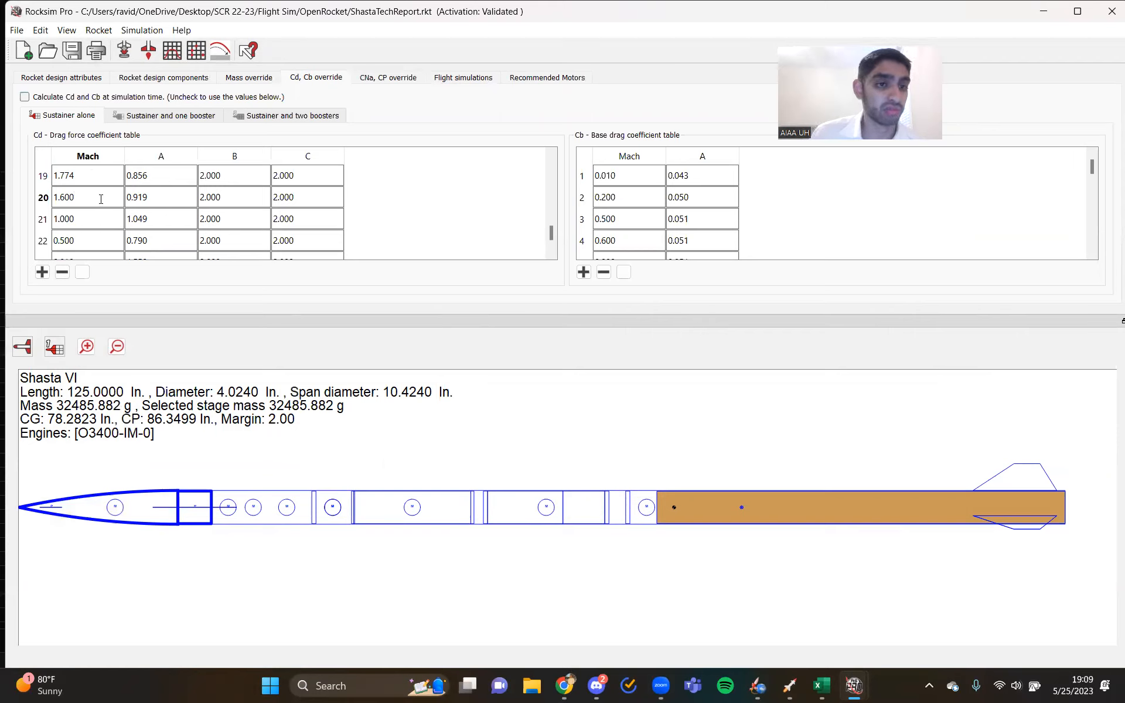
click(99, 220)
scroll(97, 223, down, 1)
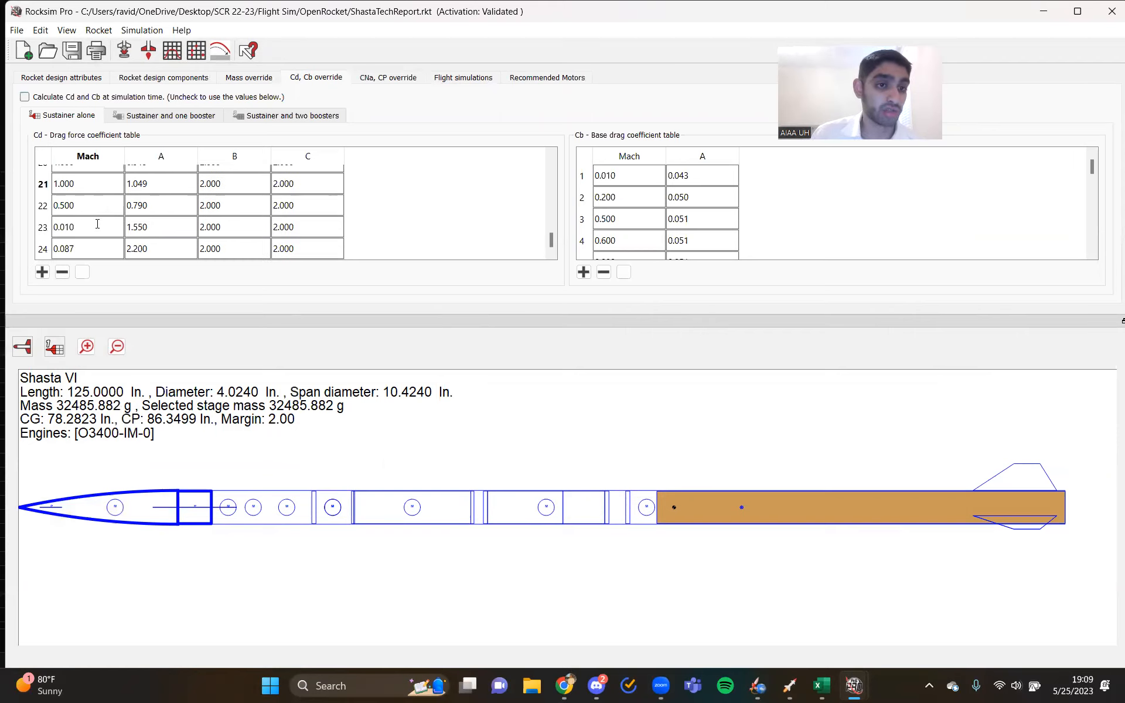
click(95, 208)
click(91, 231)
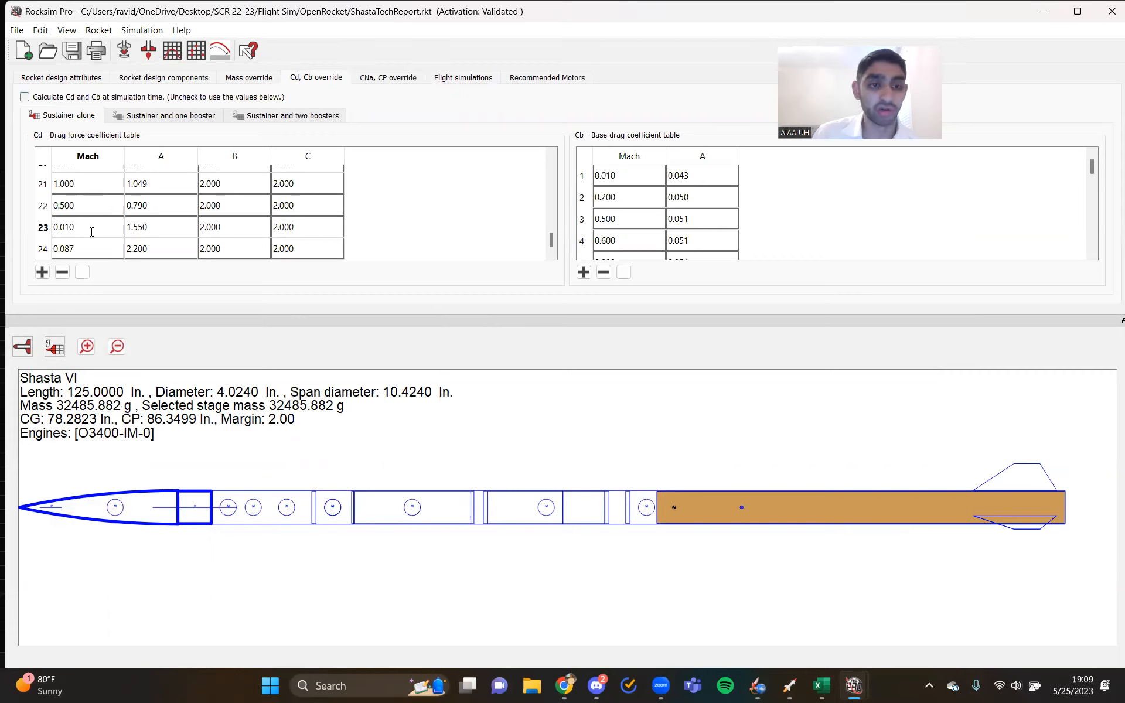
click(94, 246)
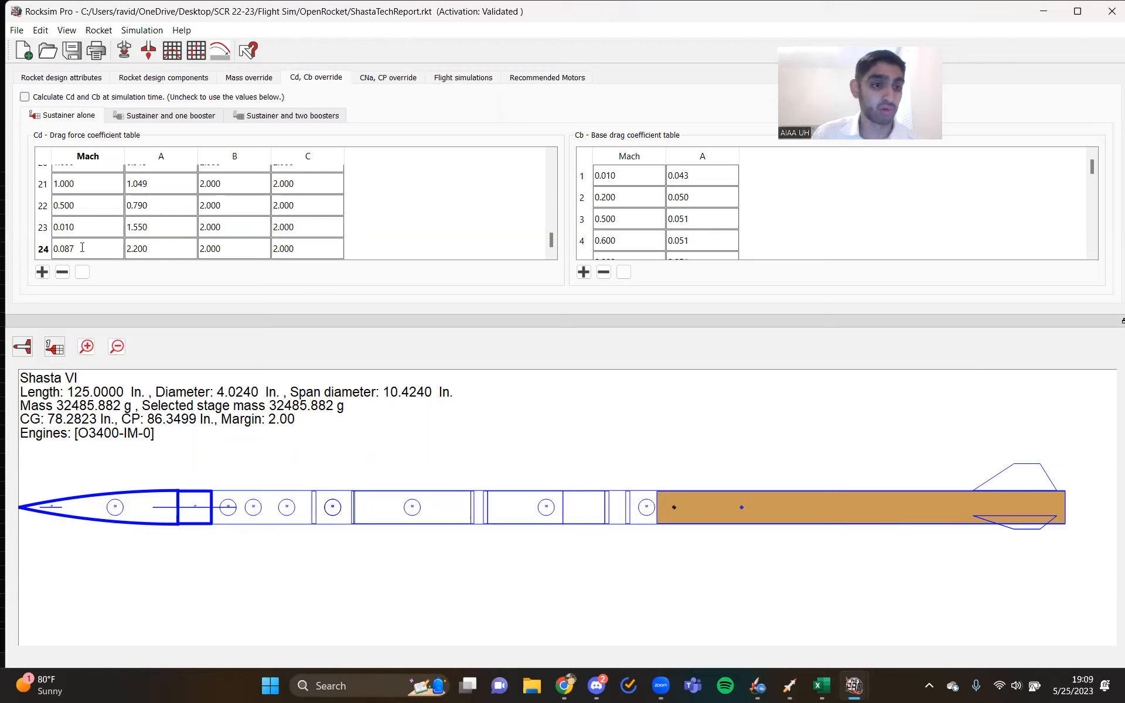
- Compare the Mach and A values in rows 23 and 24 of the drag force coefficient table
click(155, 250)
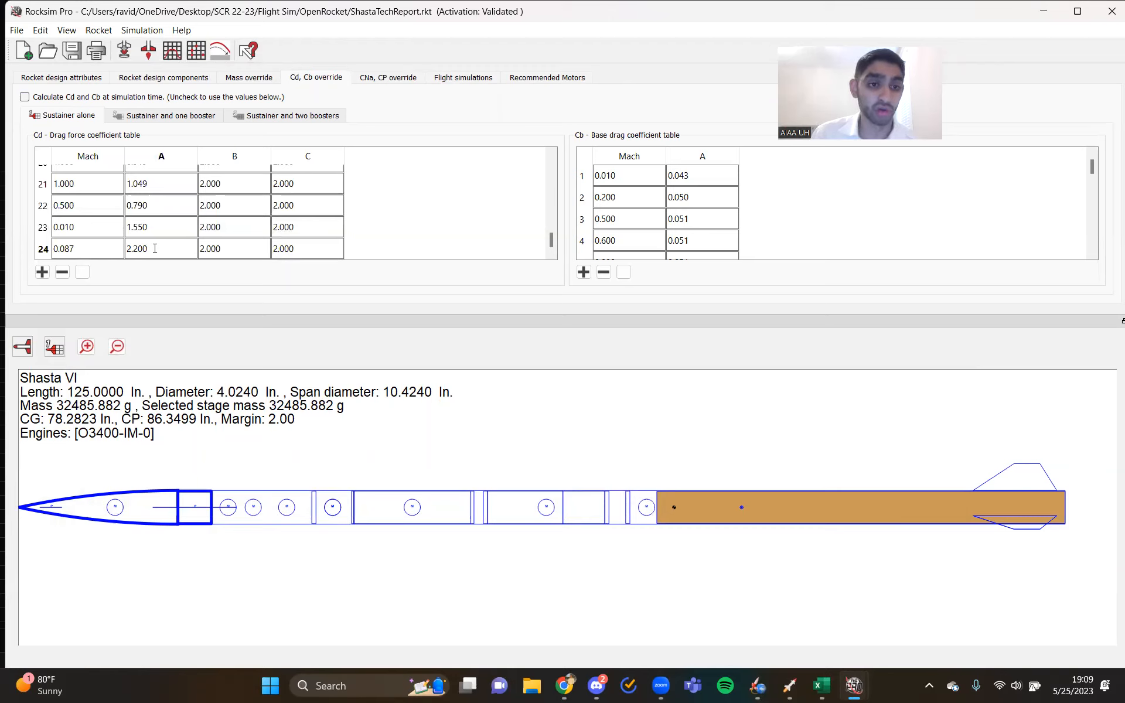
click(157, 229)
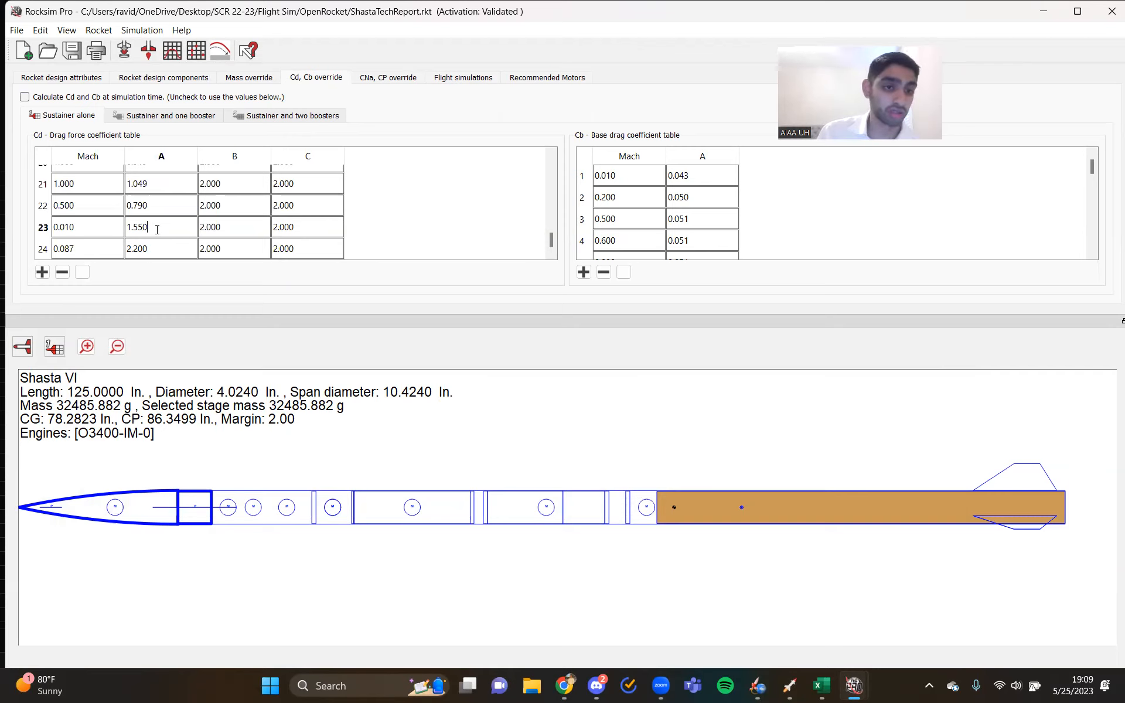
click(81, 241)
click(98, 234)
click(97, 251)
click(149, 231)
click(163, 250)
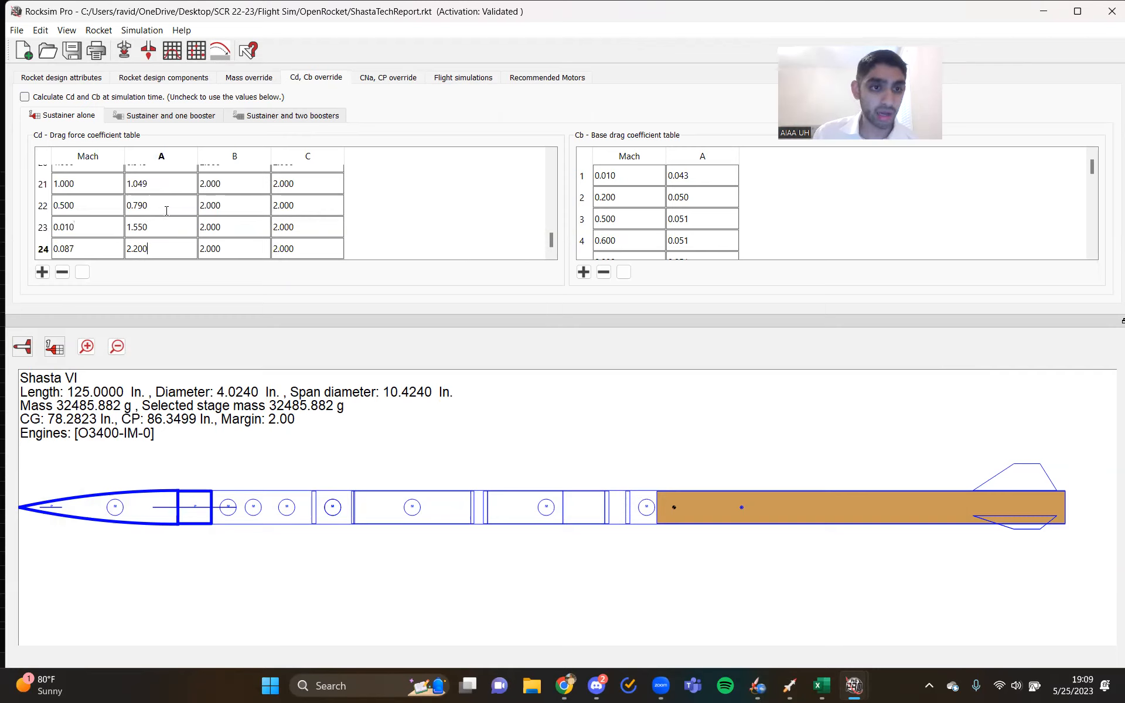
- Review the drag force coefficient table from first to last row, and check the flight simulation results before returning to the override tables
scroll(156, 220, up, 7)
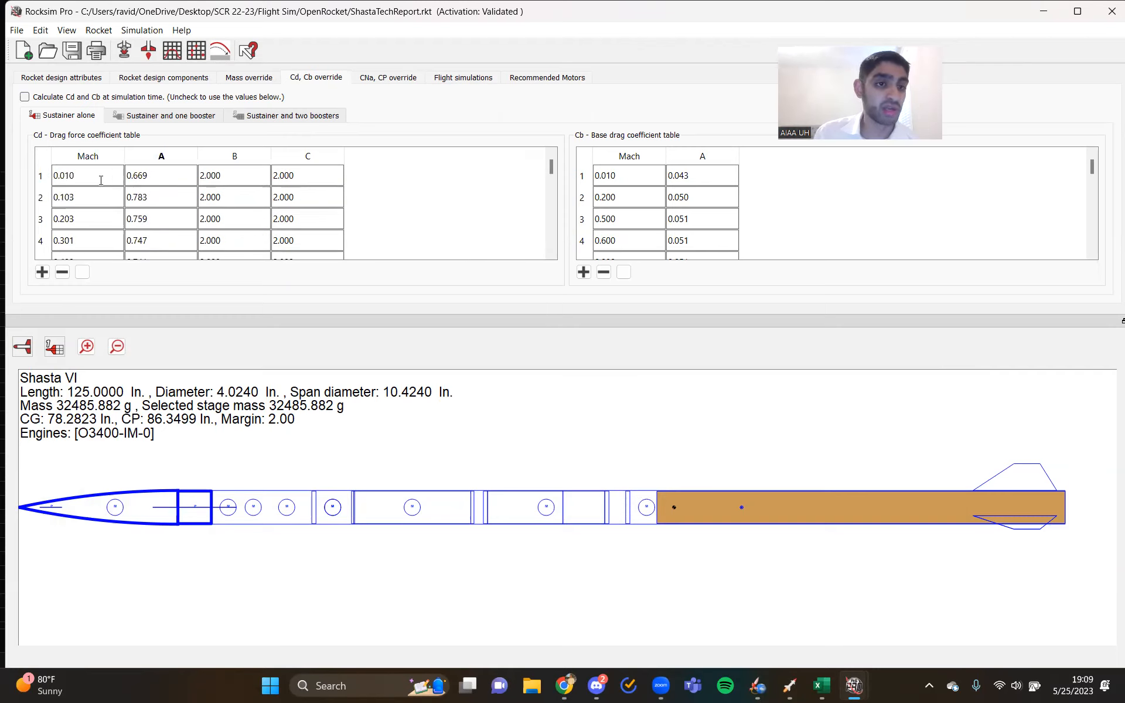
scroll(145, 202, down, 7)
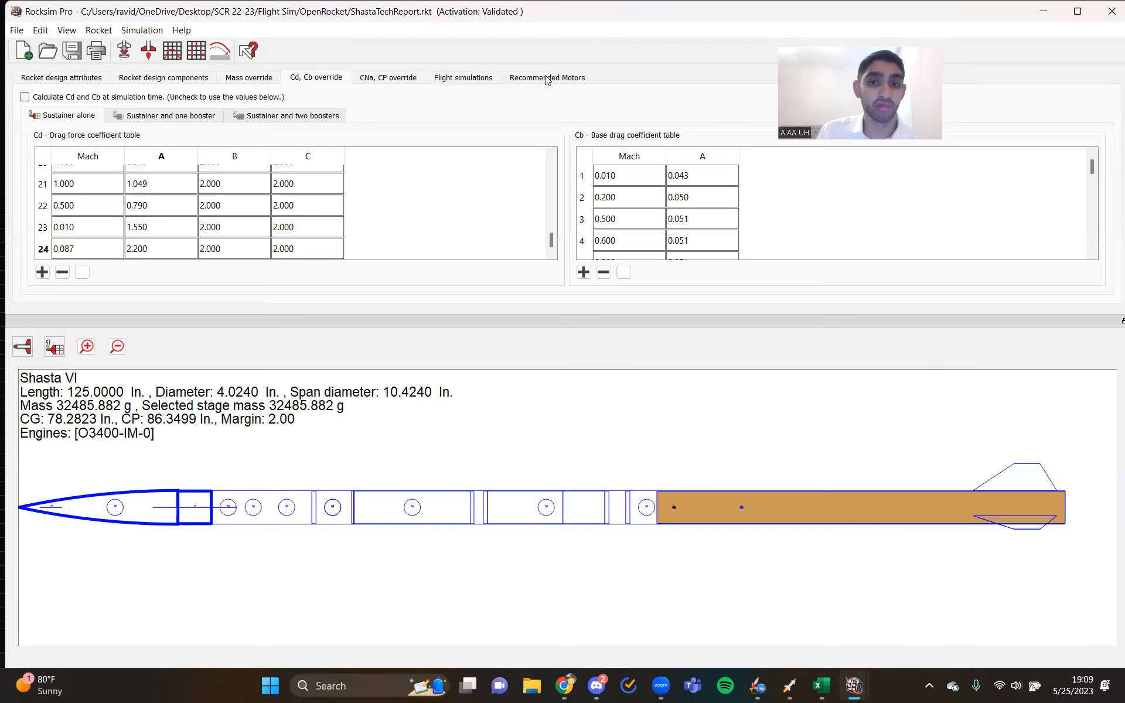
click(484, 81)
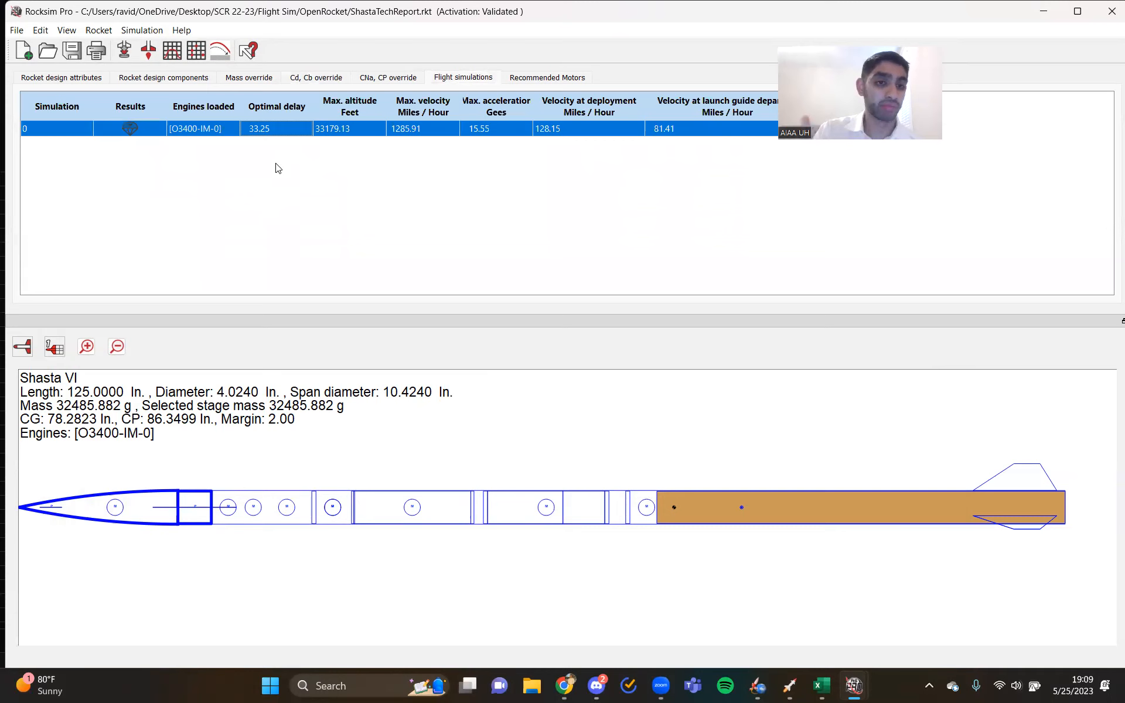
click(321, 82)
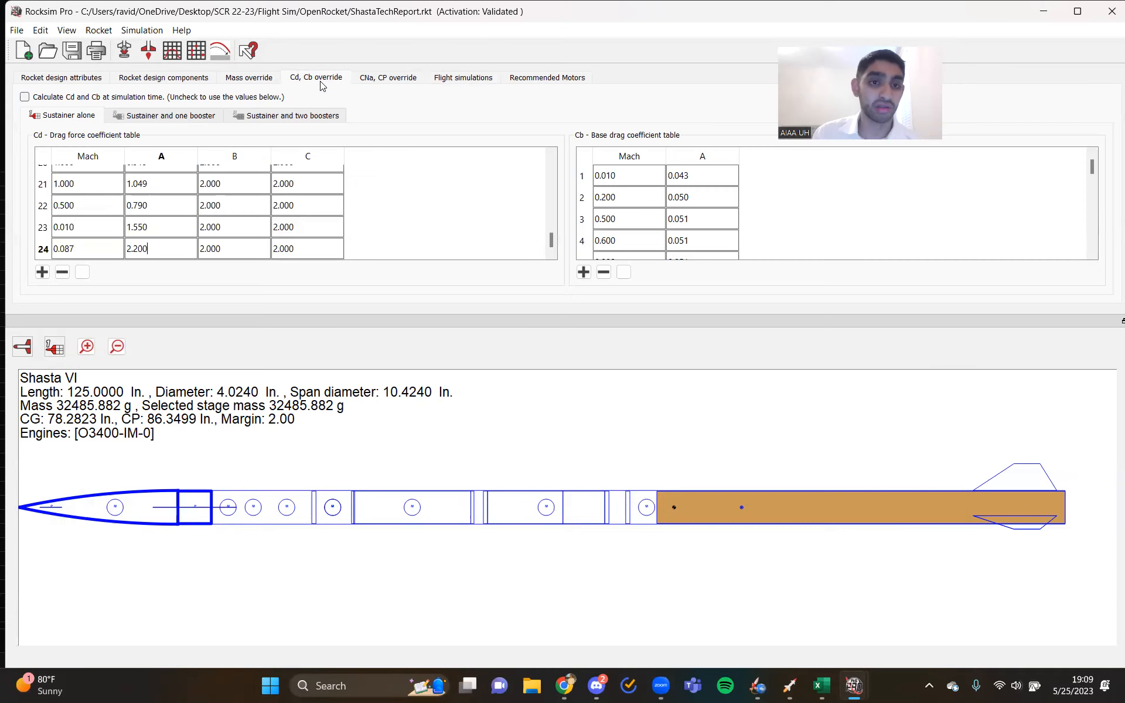
- Recheck the drag force coefficient table from first to last row and relaunch simulation 0 with the O3400-IM engine
scroll(76, 216, up, 7)
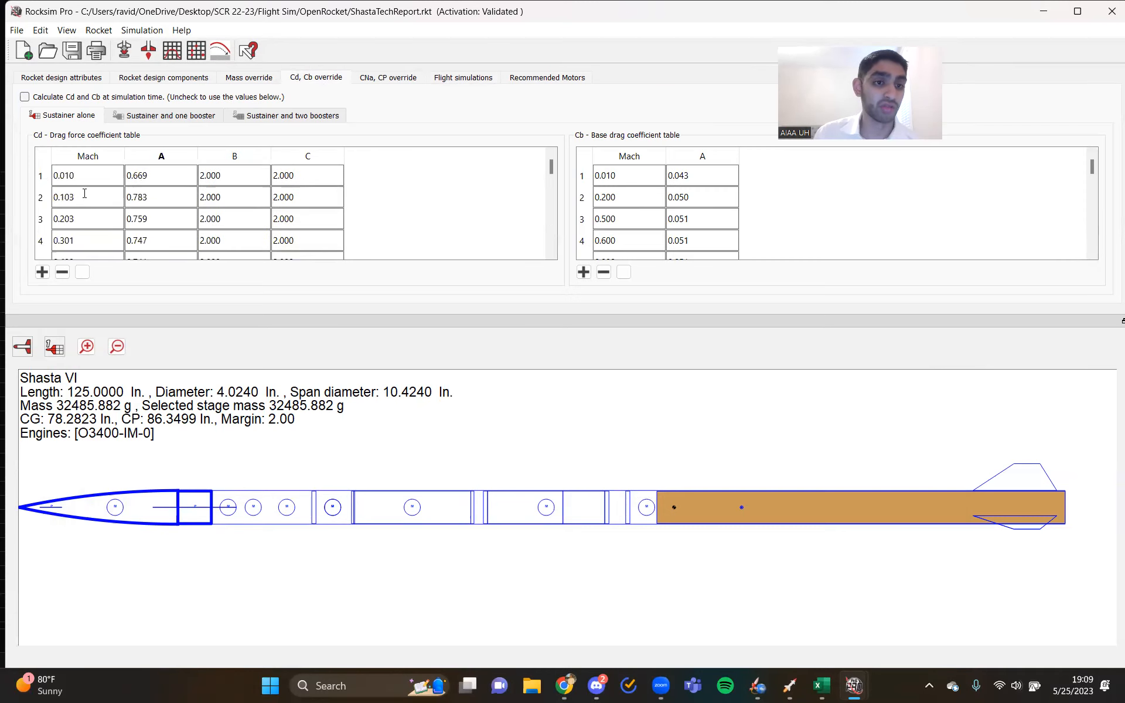
scroll(88, 197, down, 7)
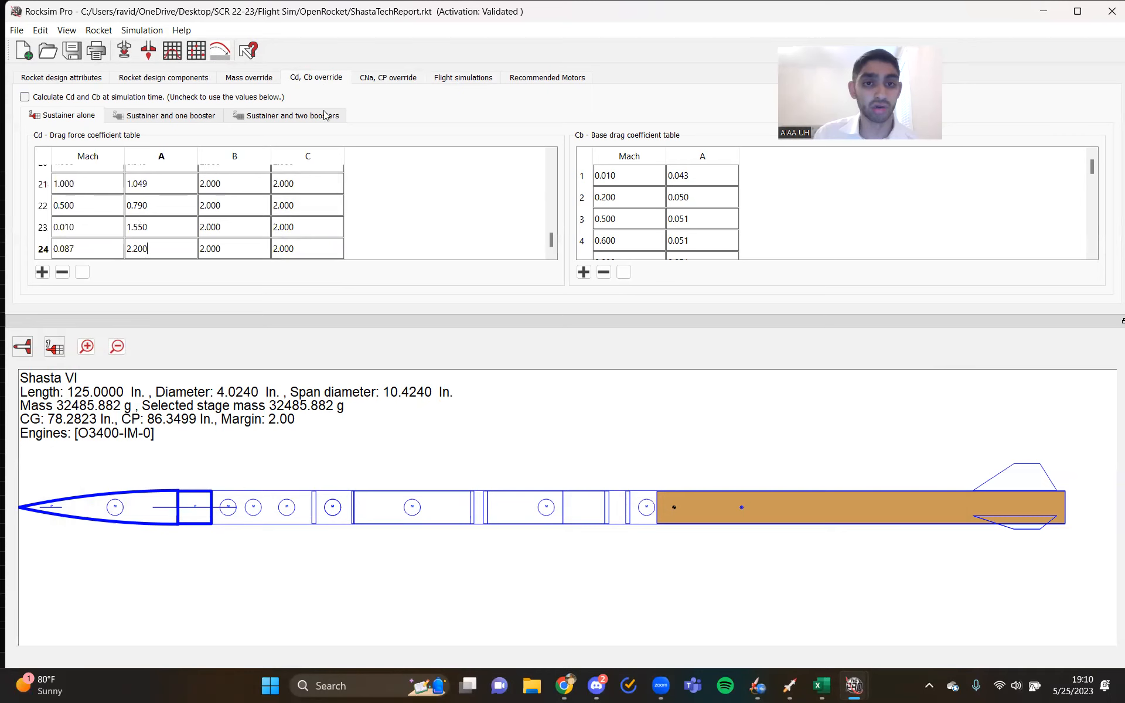
click(494, 82)
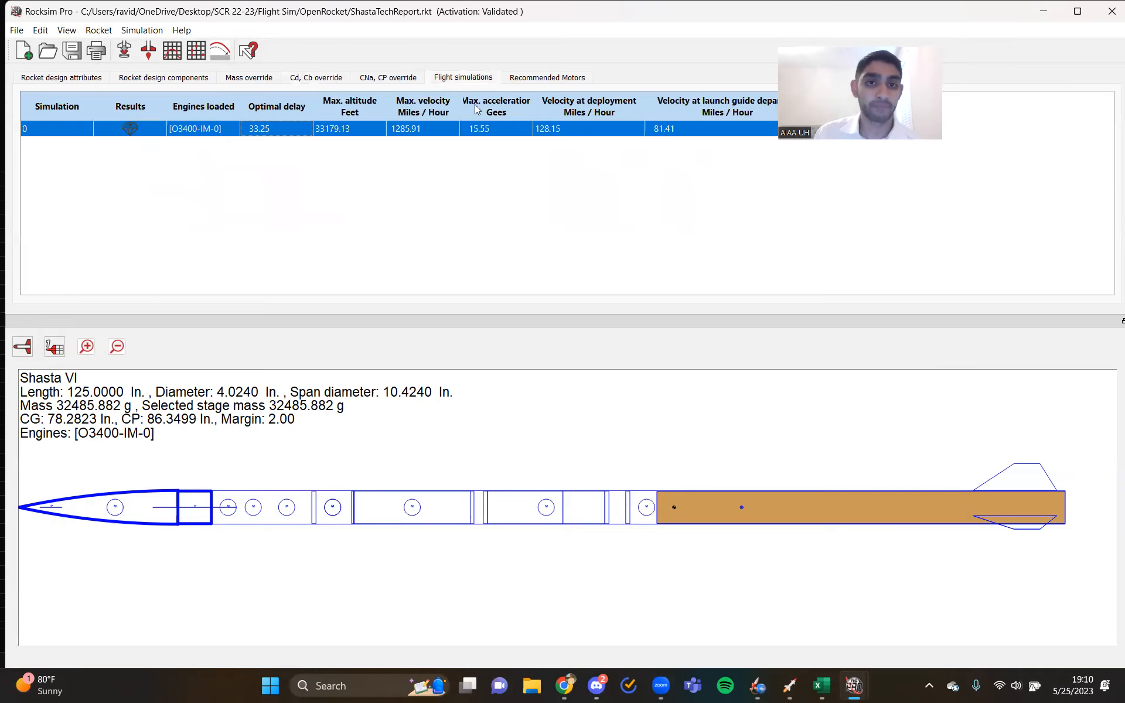
right_click(316, 130)
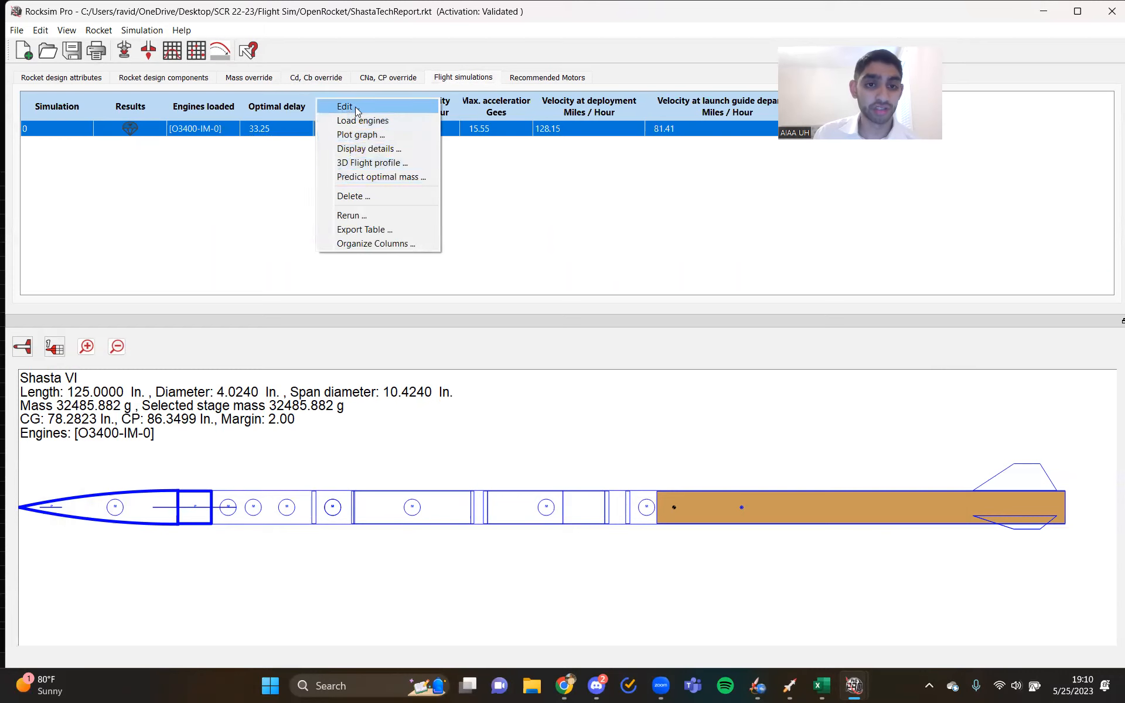
click(346, 106)
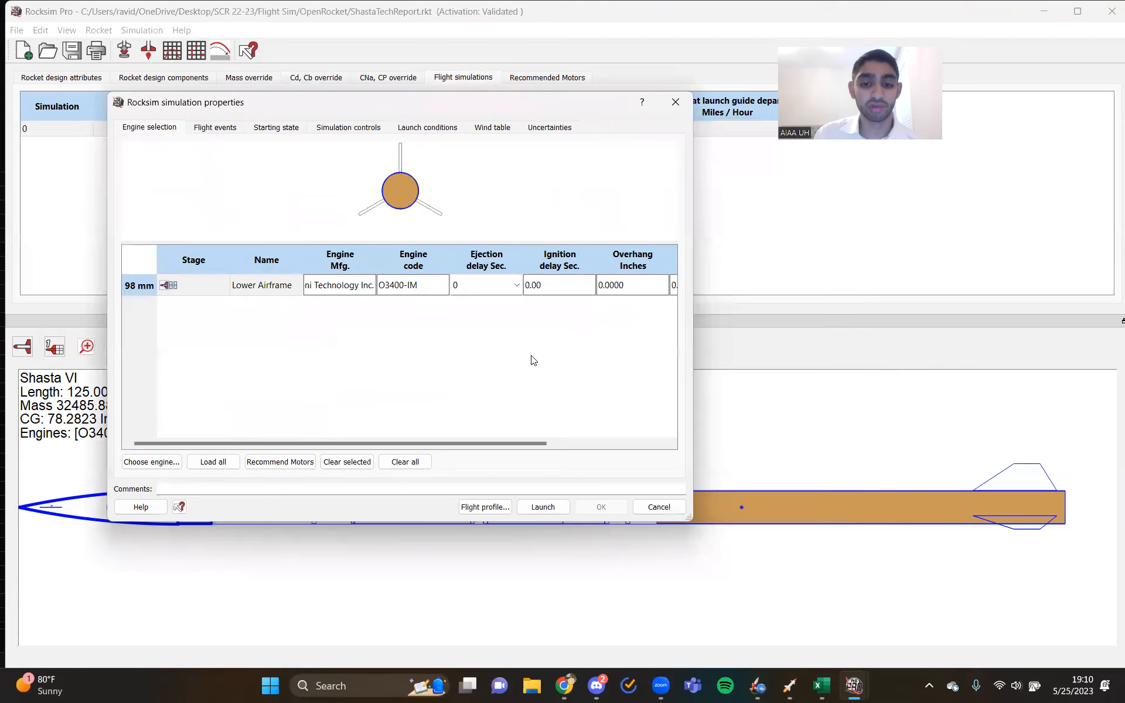
click(544, 505)
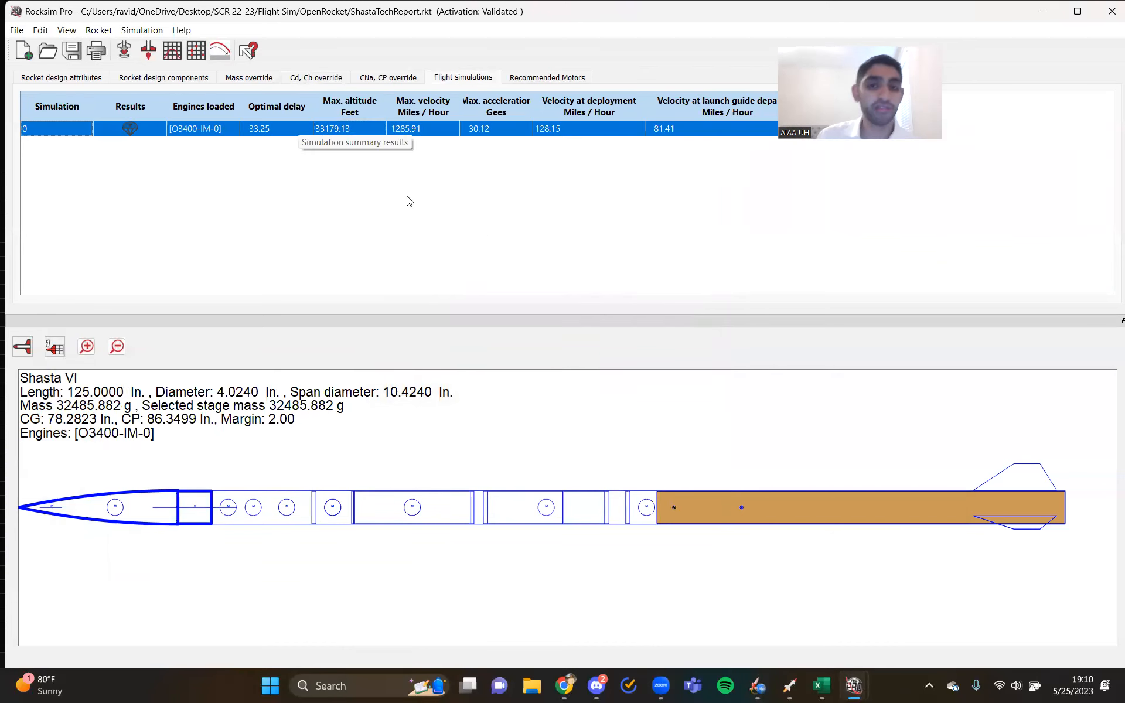
- Plot the landing points of simulation 0 in a RockSim landing point chart, enlarge it to examine the scatter, and close it
click(342, 154)
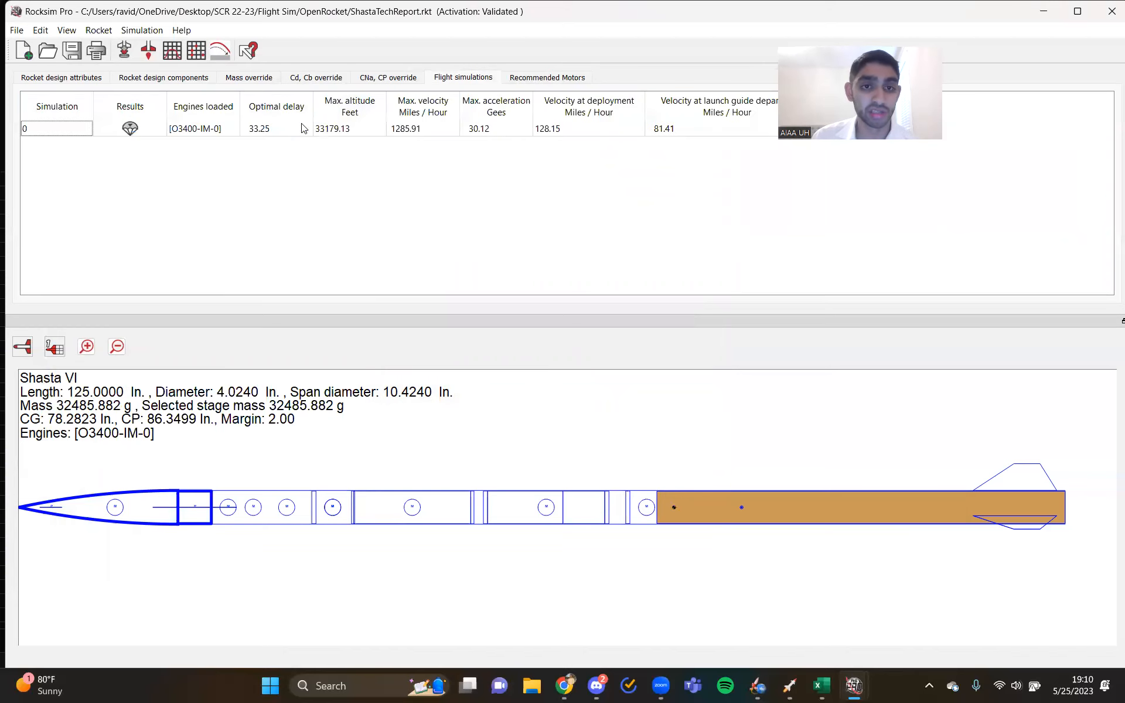
click(337, 131)
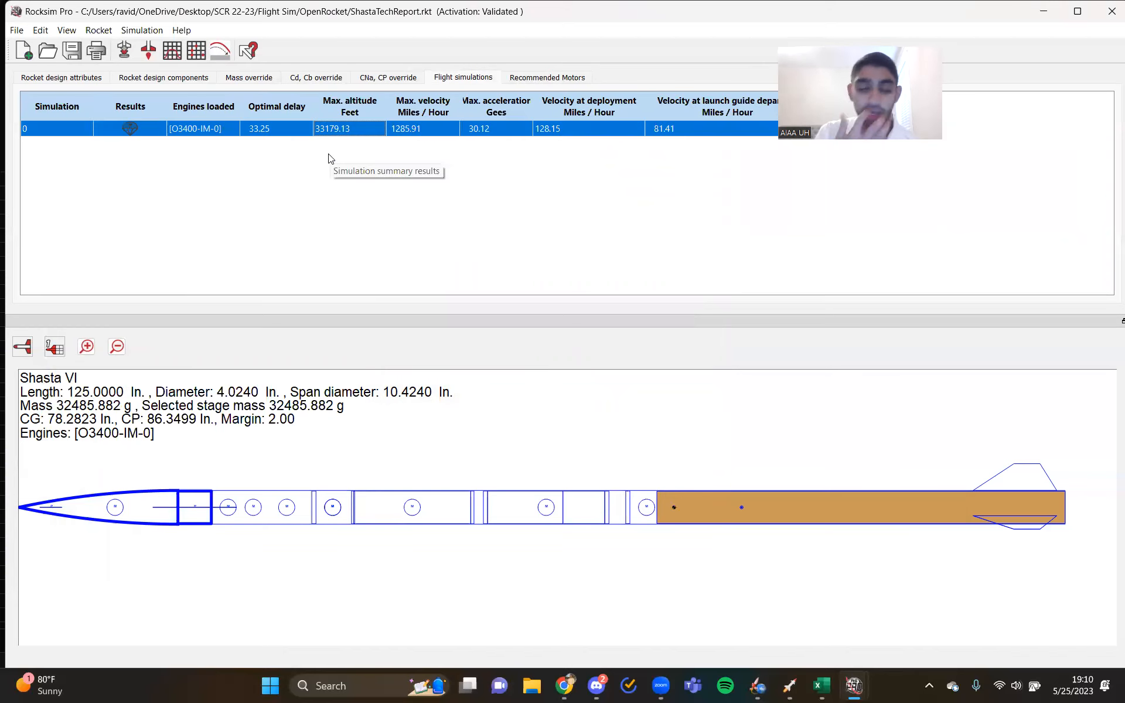
click(195, 51)
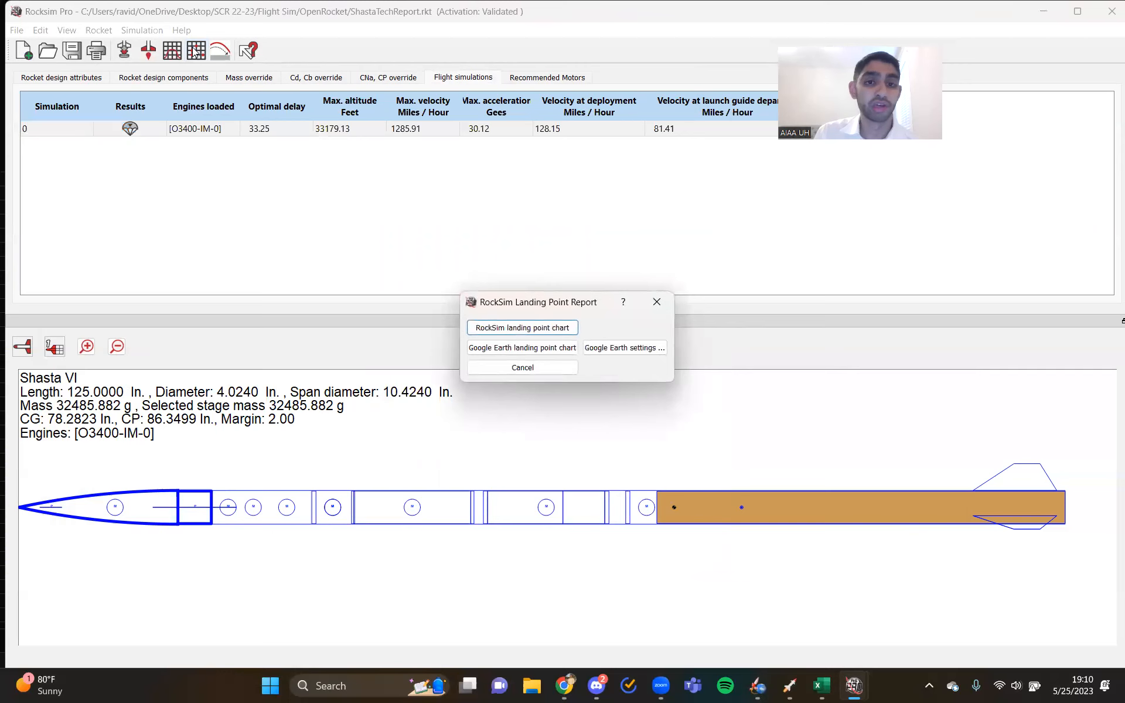
click(564, 332)
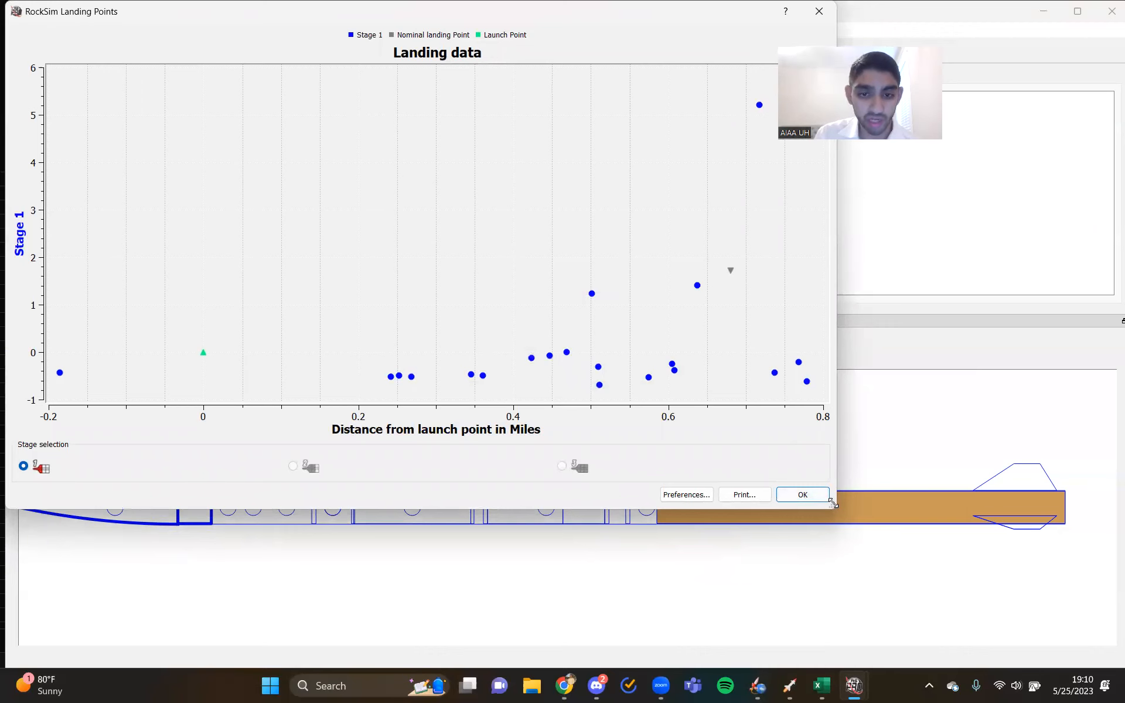
drag(832, 502, 917, 562)
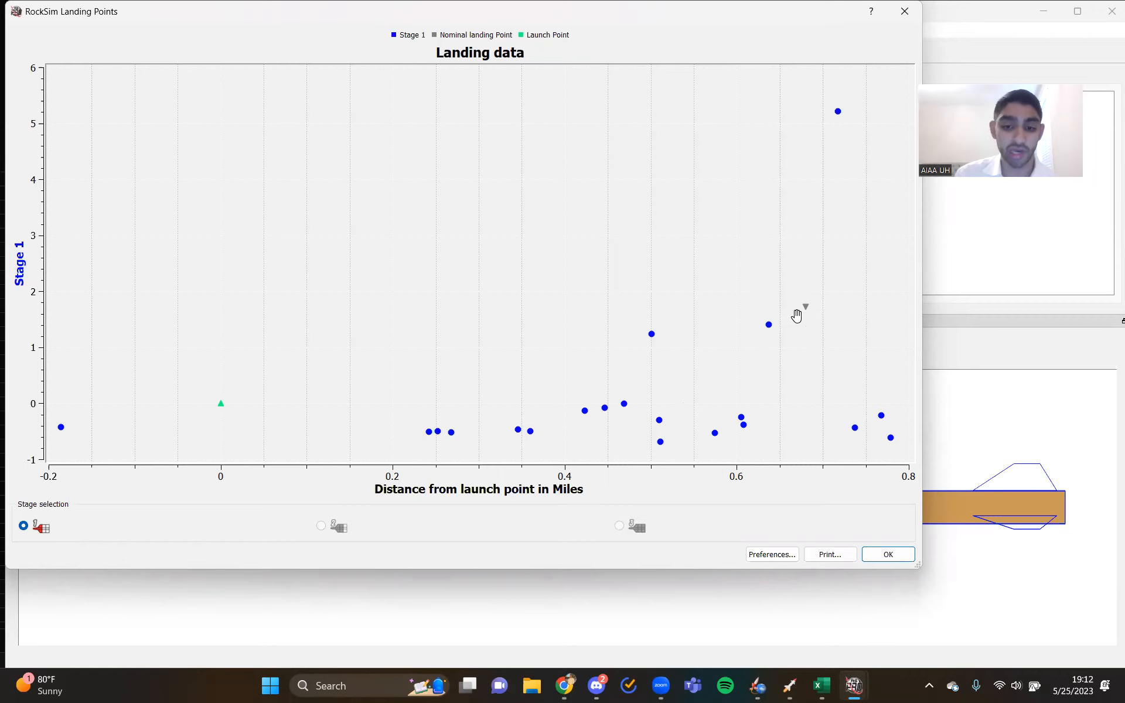
click(898, 555)
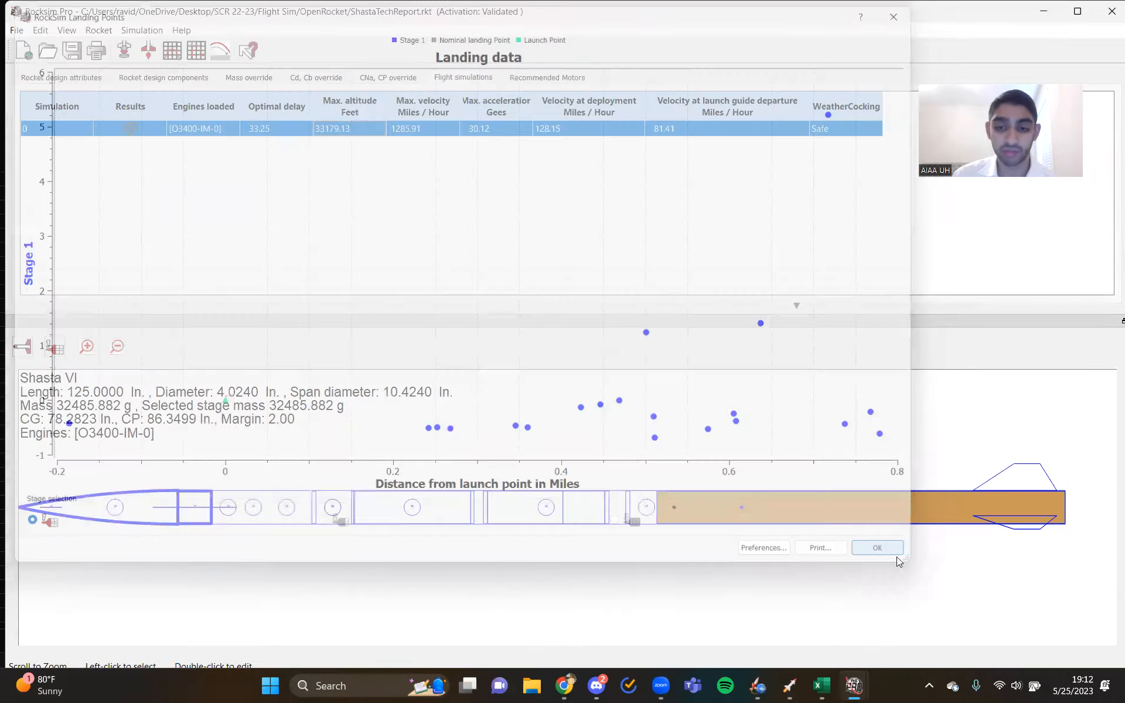
- Plot Alt ASL and absolute velocity against time for simulation 0, examine the curves and close the graph
click(226, 56)
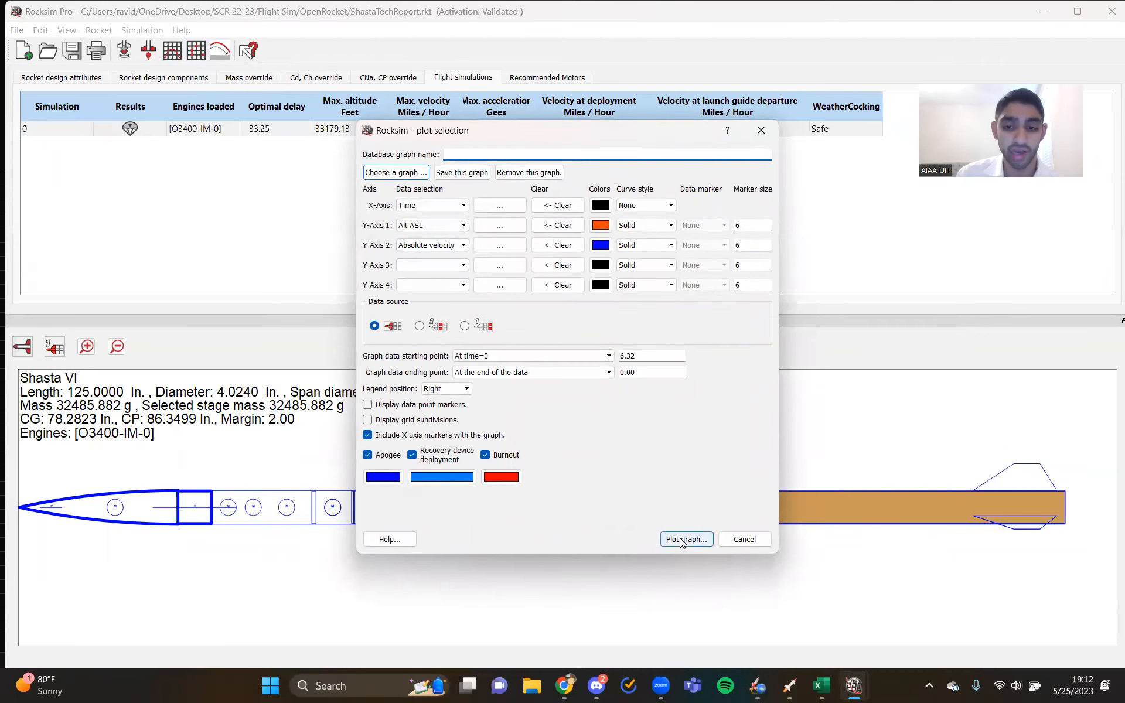
click(683, 539)
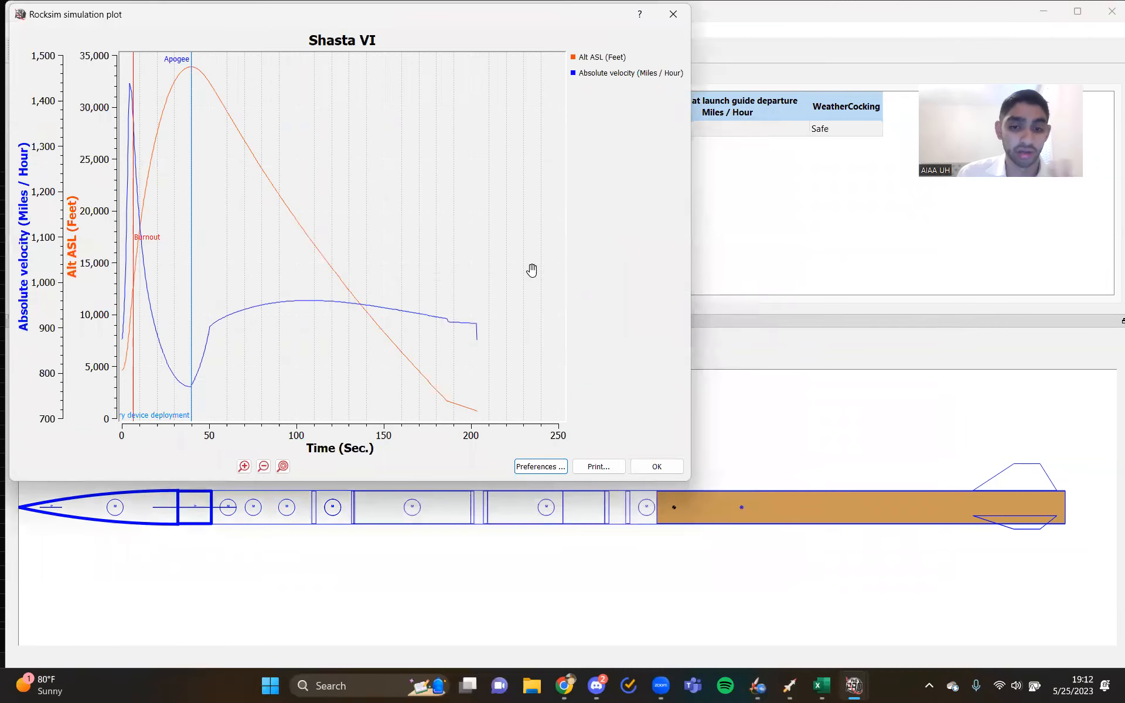
click(650, 466)
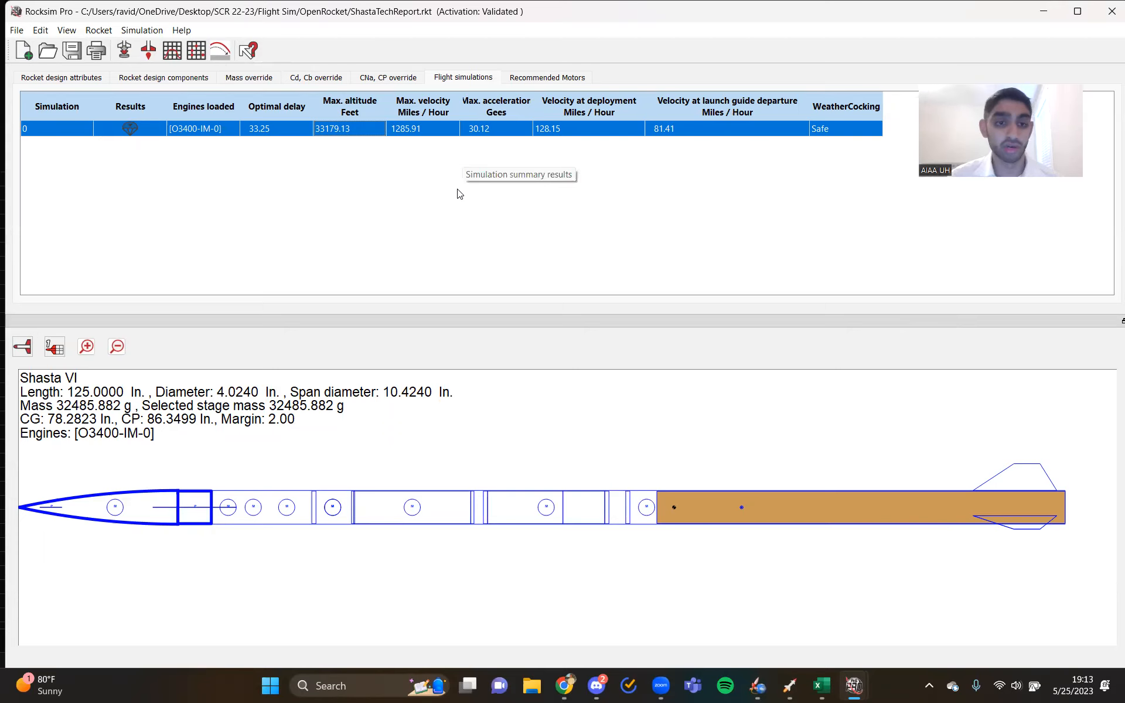
click(430, 164)
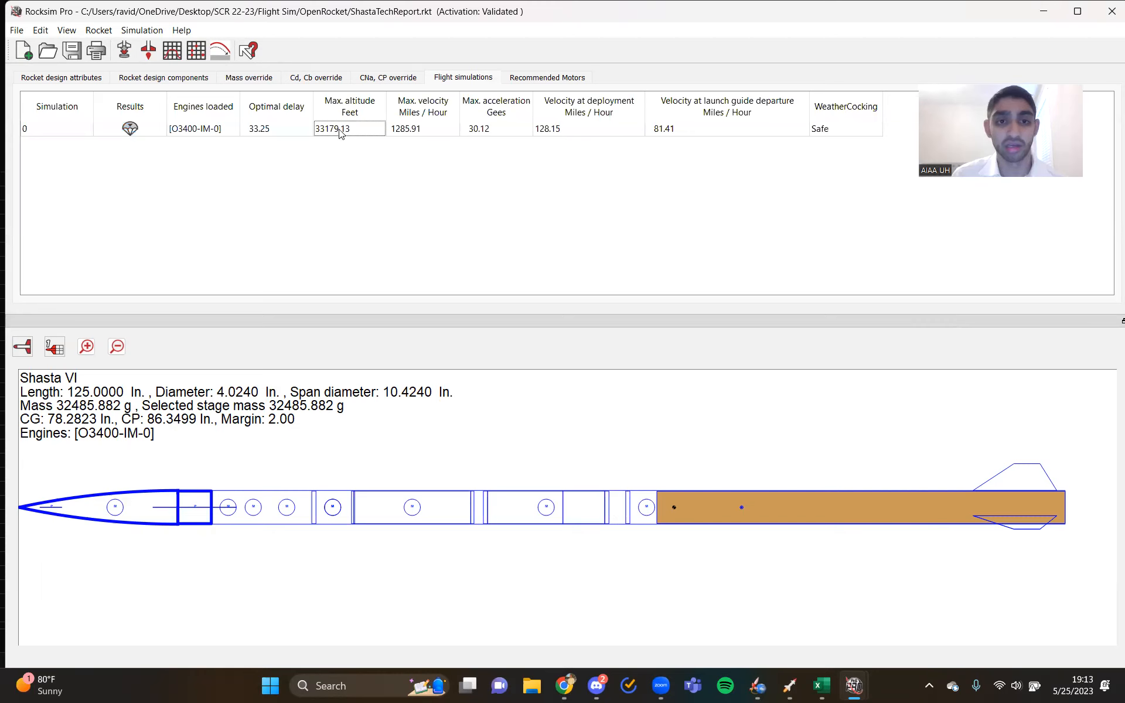
click(362, 131)
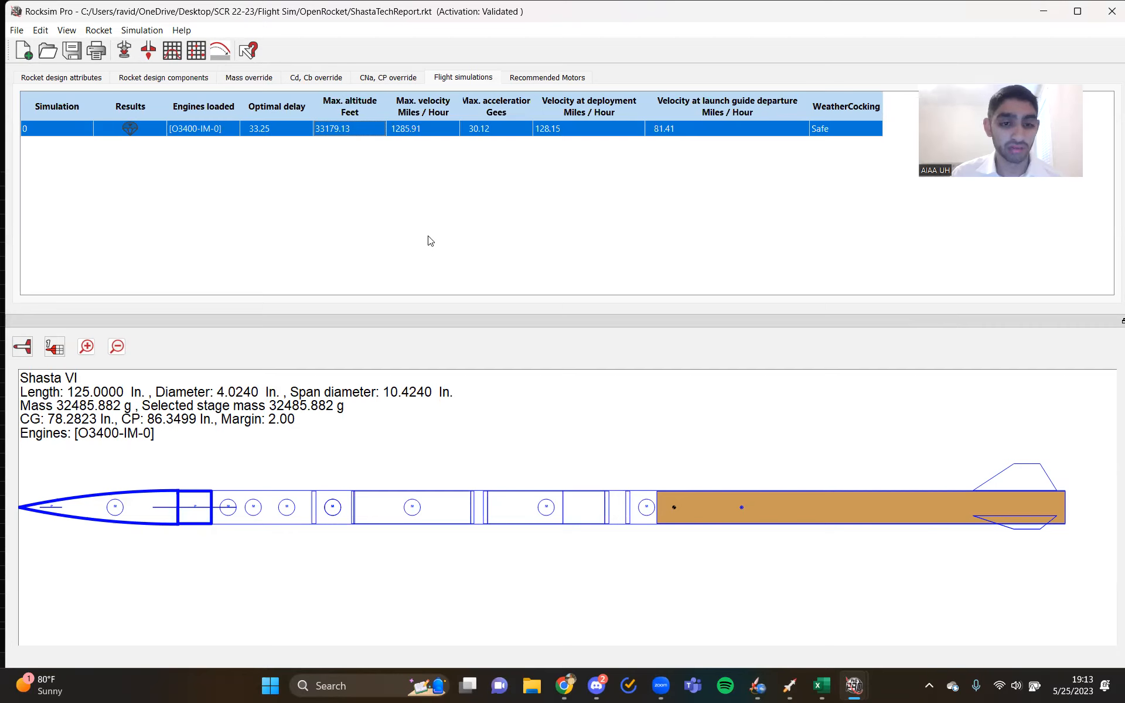
click(935, 79)
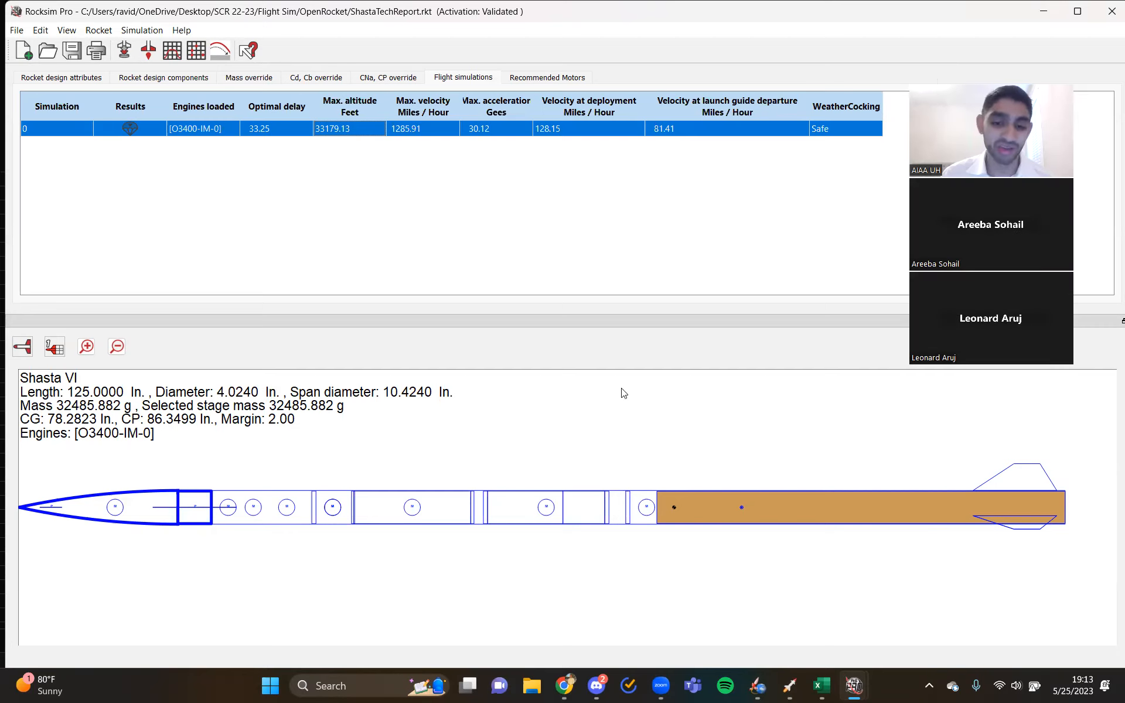